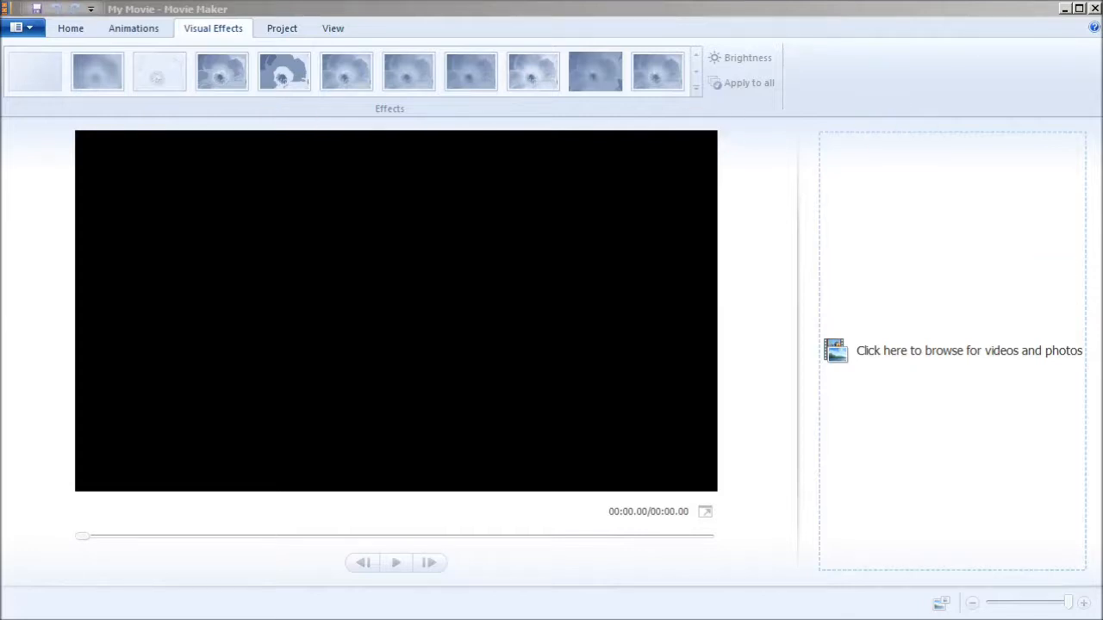
# Add the video clips 00000.MTS and 00001.MTS from the 2012-10-21 folder to the project.
pyautogui.hotkey('alt', 'Tab')
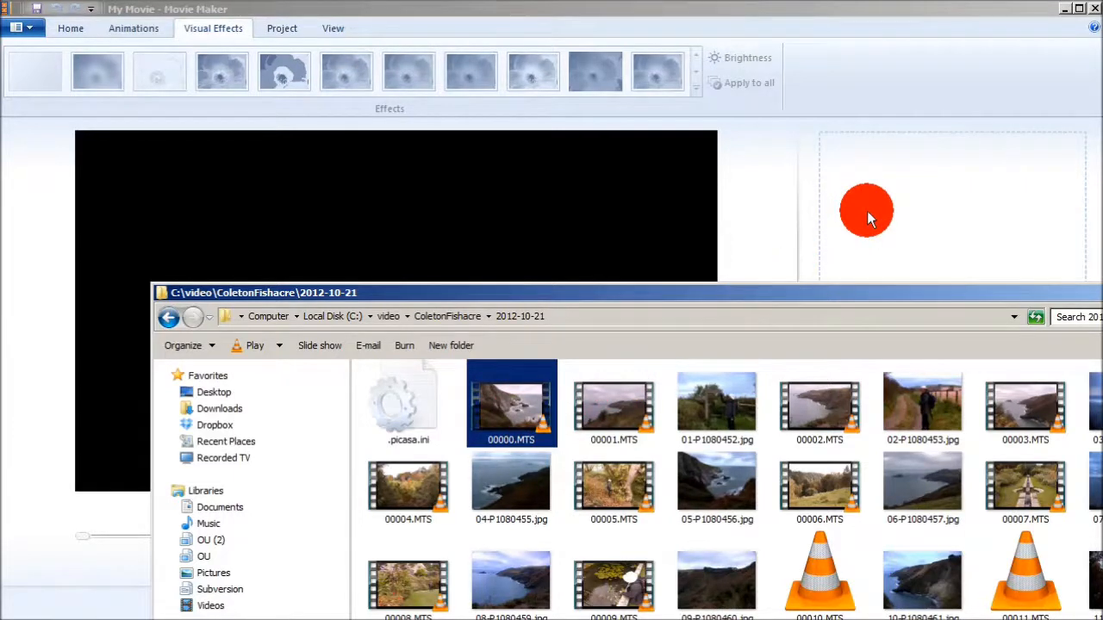
pyautogui.moveTo(510, 406); pyautogui.dragTo(867, 211)
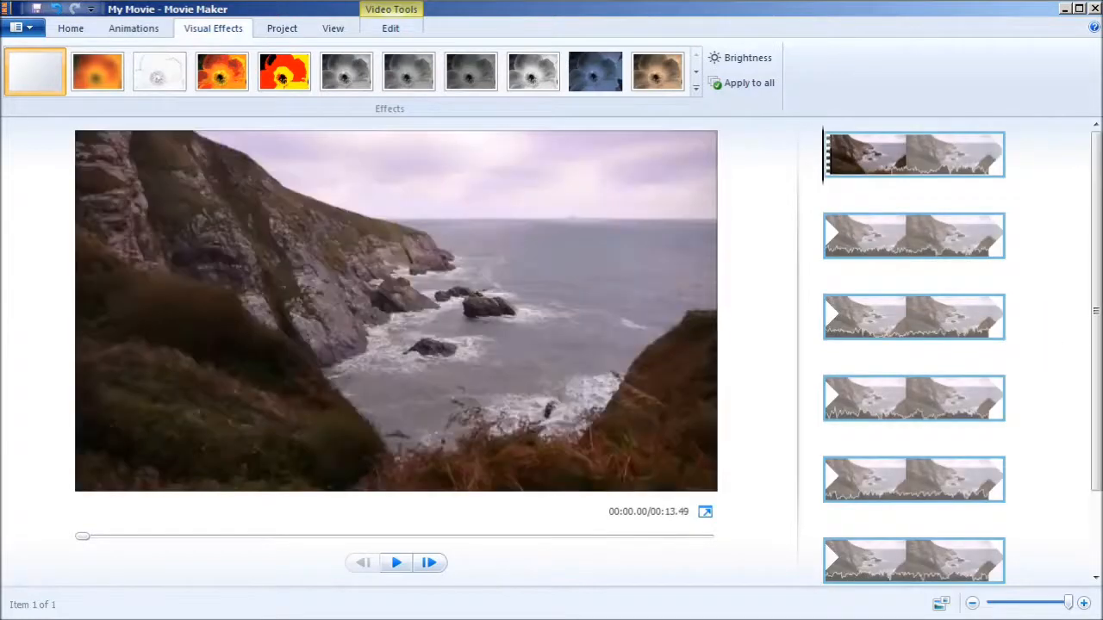
pyautogui.hotkey('alt', 'Tab')
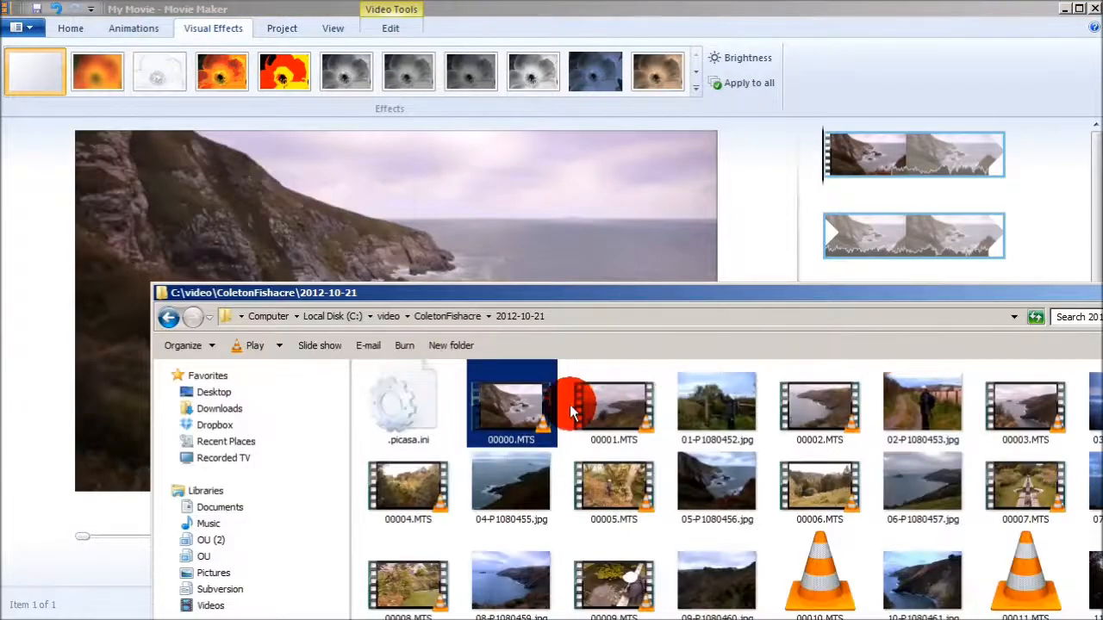
pyautogui.moveTo(589, 405); pyautogui.dragTo(1044, 257)
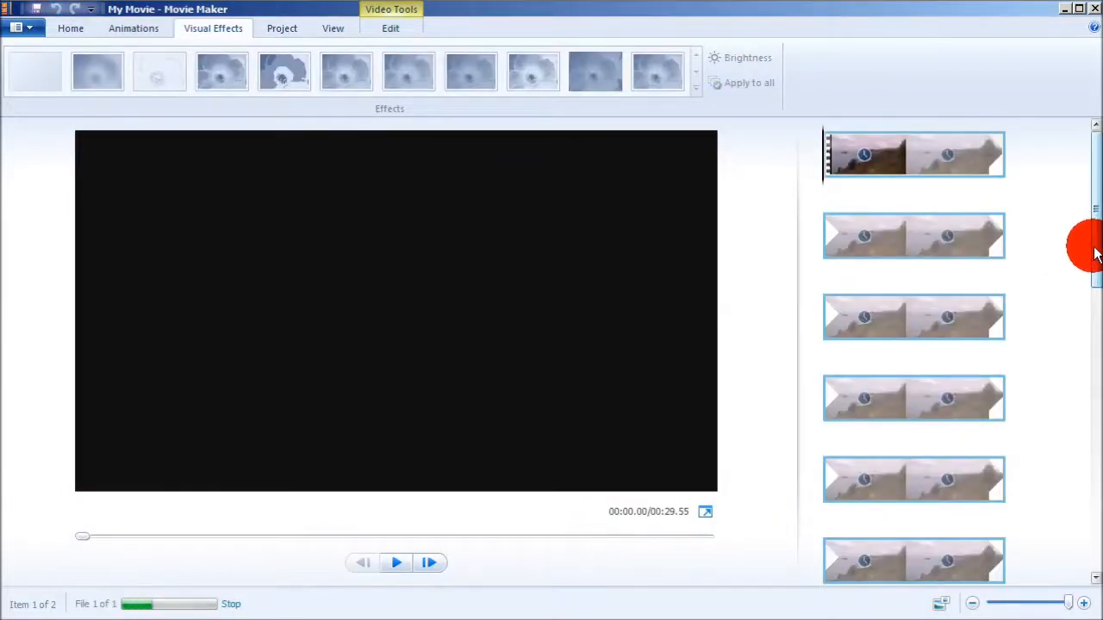
# Look through the storyboard to check the order of the two clips and where they meet.
pyautogui.moveTo(1094, 256); pyautogui.dragTo(1090, 541)
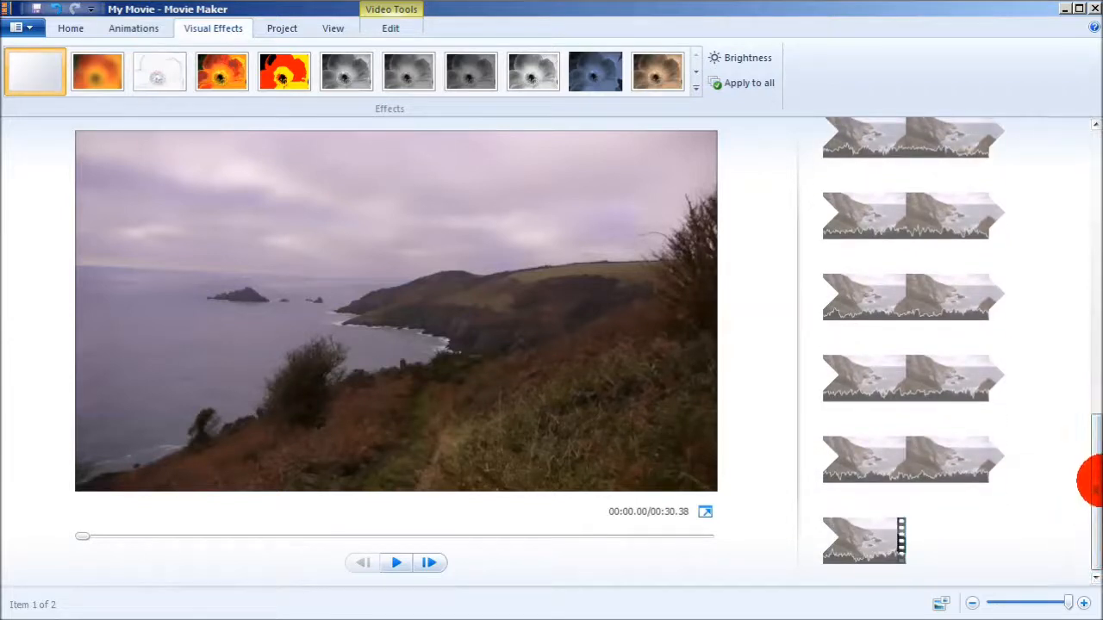
pyautogui.hotkey('ctrl', 'a')
pyautogui.moveTo(1086, 473); pyautogui.dragTo(1083, 162)
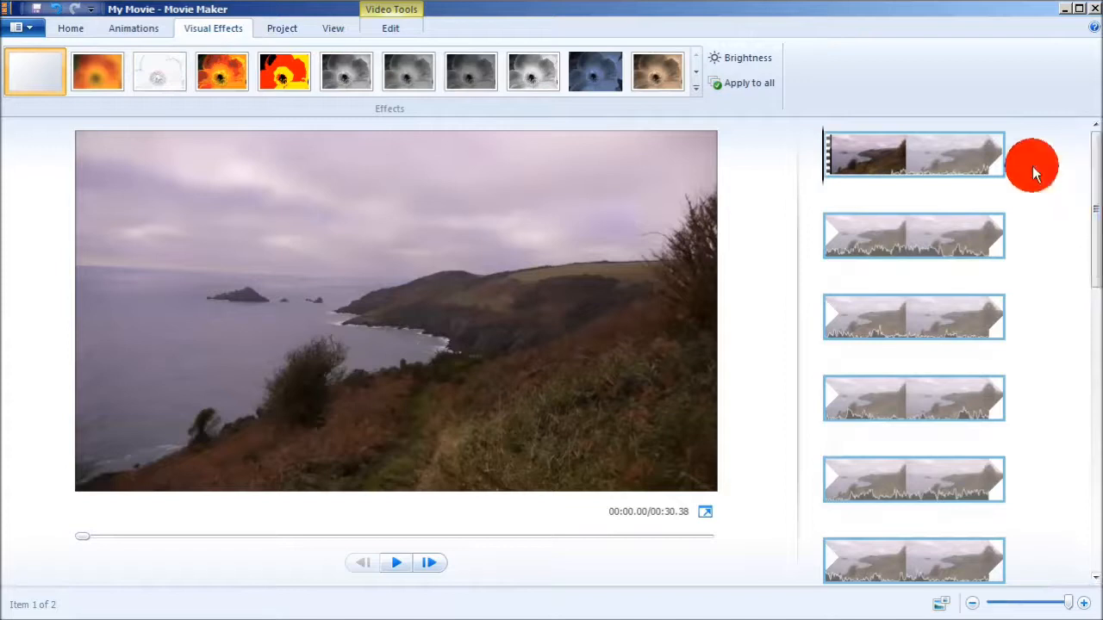
pyautogui.moveTo(1086, 229); pyautogui.dragTo(1083, 364)
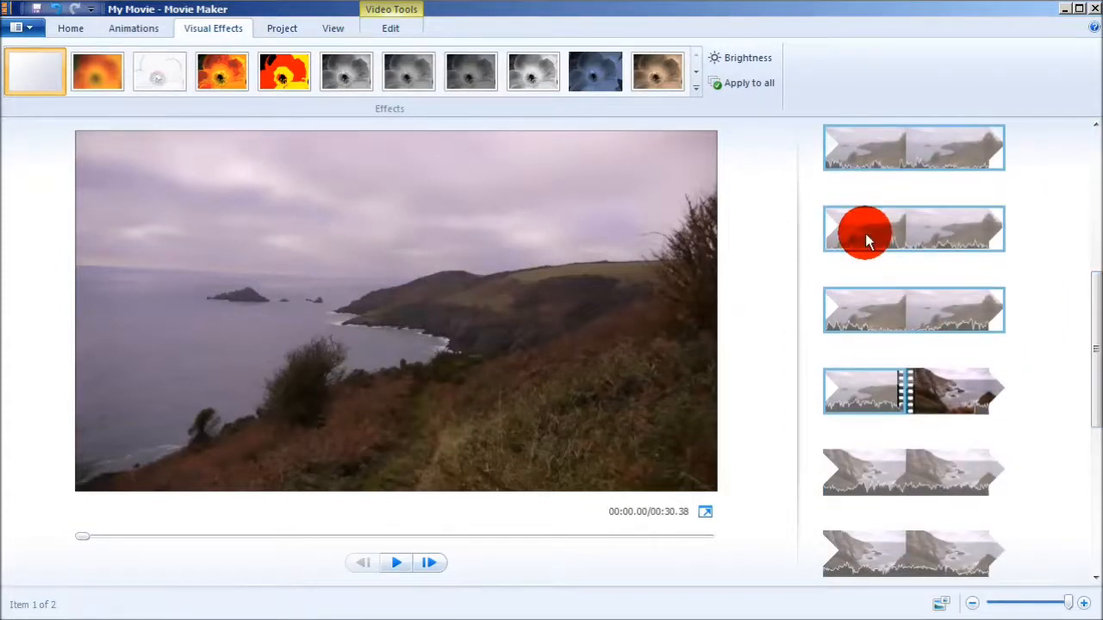
pyautogui.click(1095, 578)
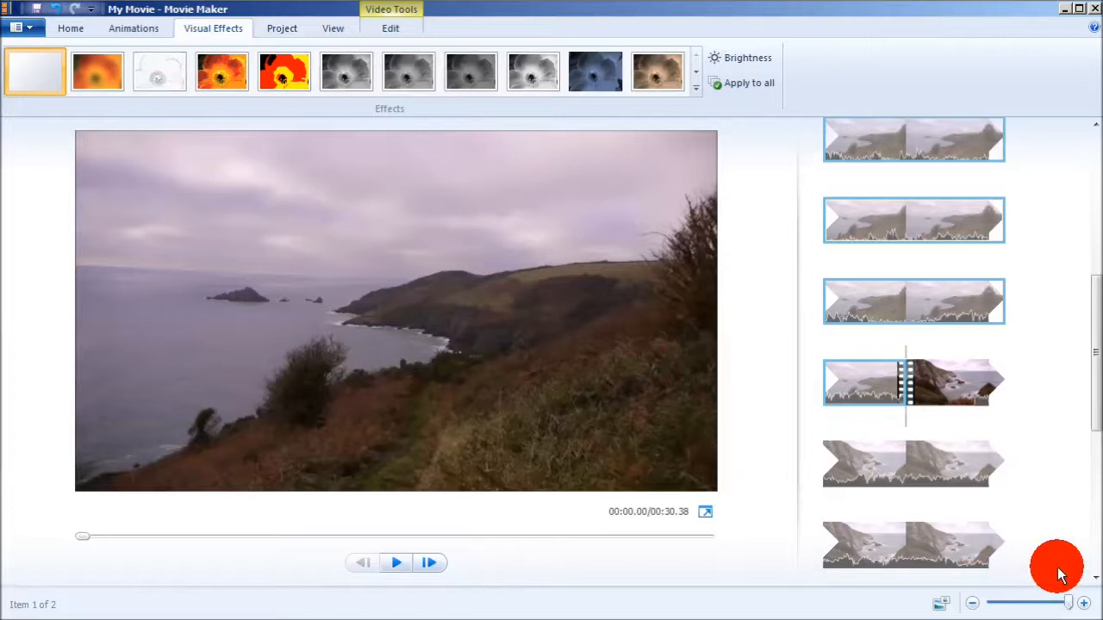
pyautogui.click(1072, 553)
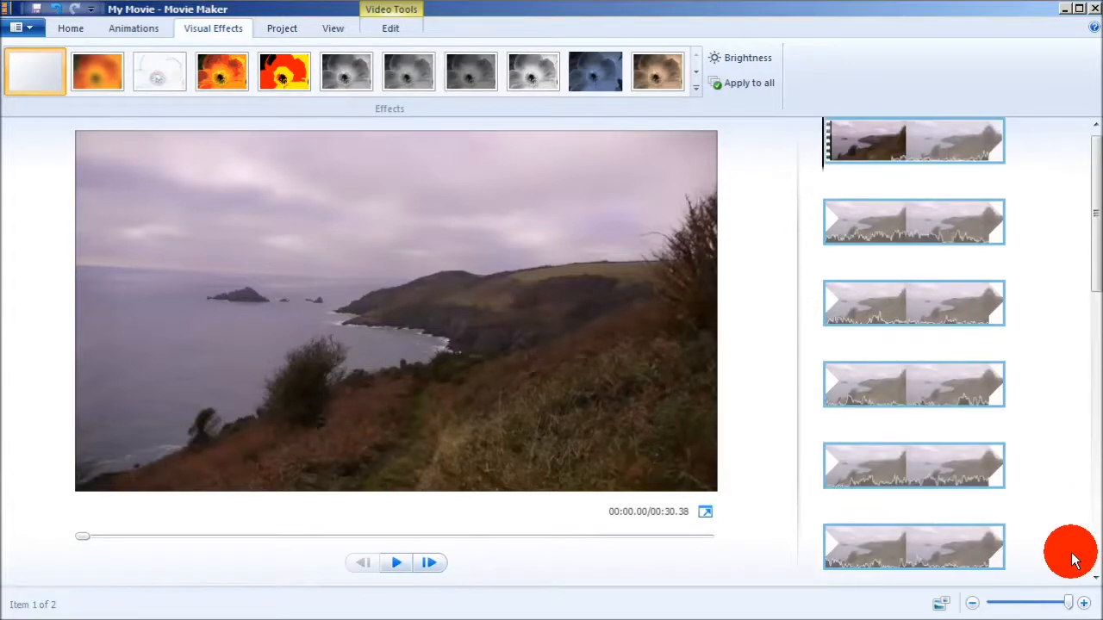
pyautogui.moveTo(1095, 241); pyautogui.dragTo(1093, 399)
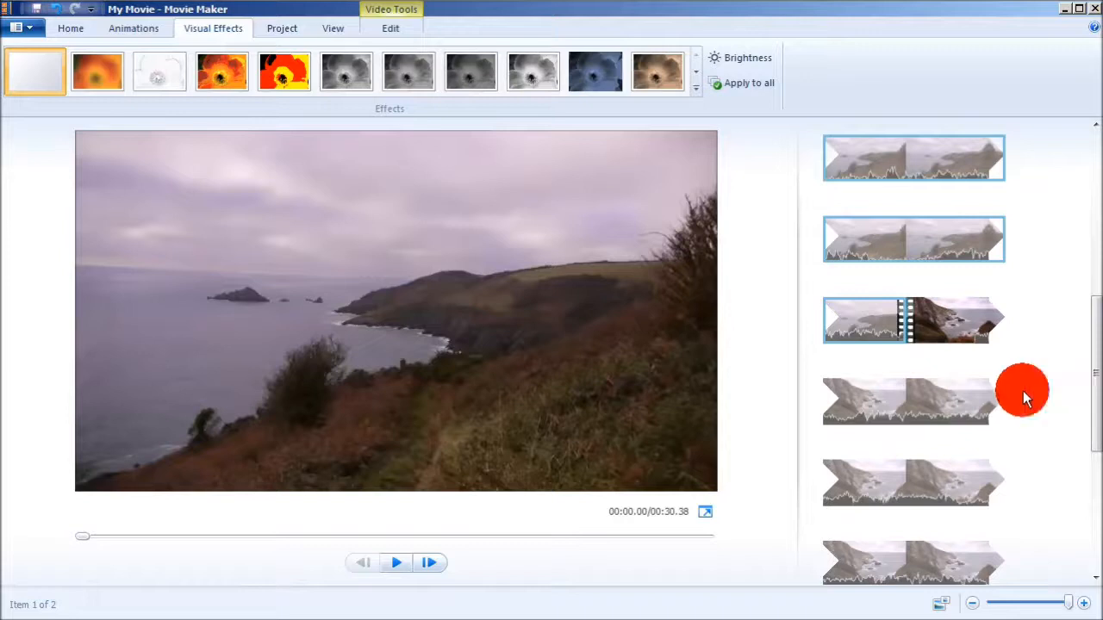
# Move the rocky cove clip 00000.MTS to the start of the storyboard, ahead of 00001.MTS.
pyautogui.click(960, 325)
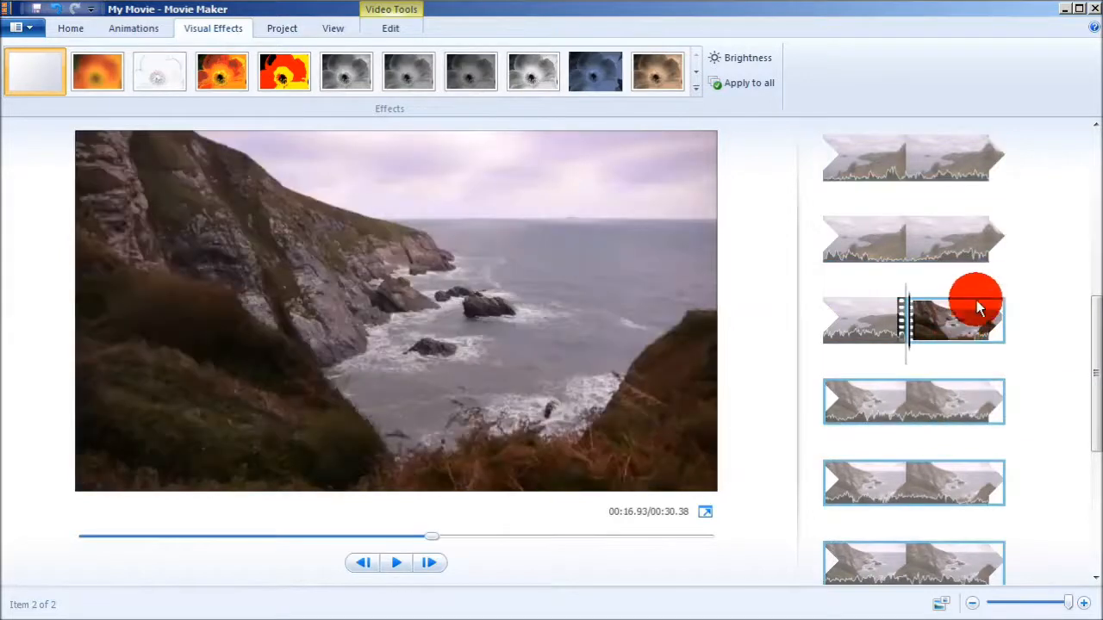
pyautogui.scroll(4, 993, 138)
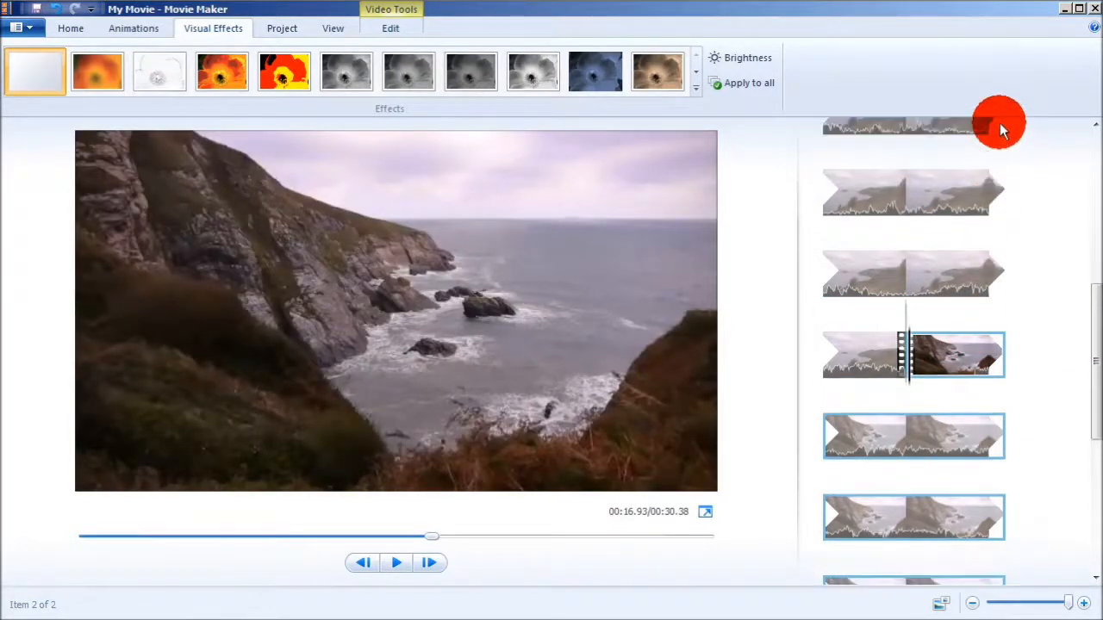
pyautogui.scroll(5, 998, 127)
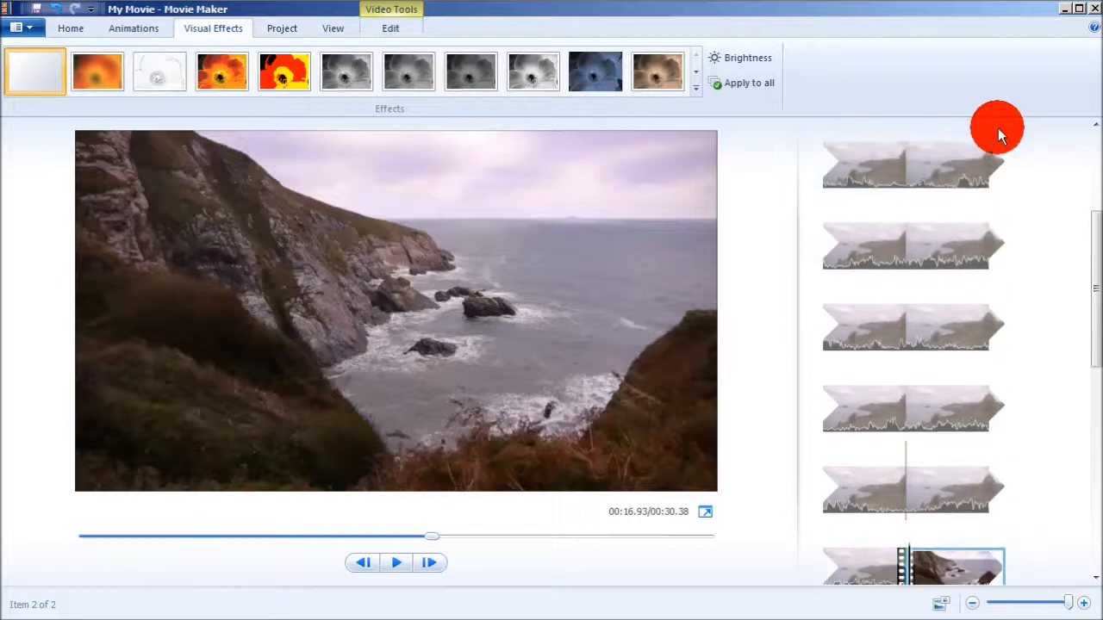
pyautogui.scroll(3, 998, 124)
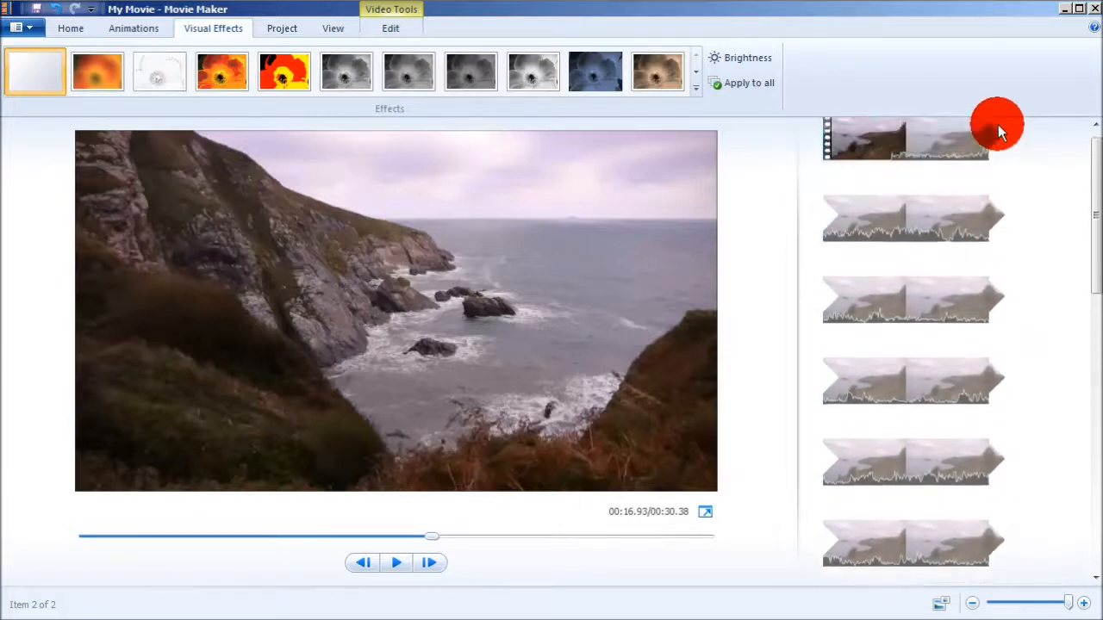
pyautogui.click(824, 155)
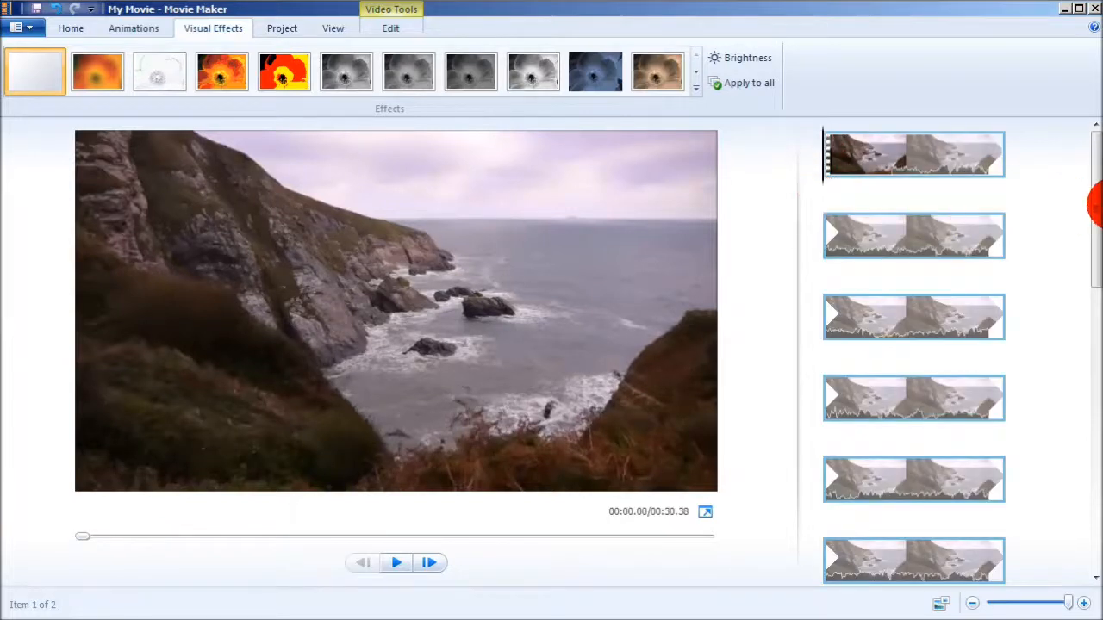
# Uncover the end of the storyboard by moving the folder window aside, and add the clip 00002.MTS there.
pyautogui.moveTo(1090, 226); pyautogui.dragTo(1092, 543)
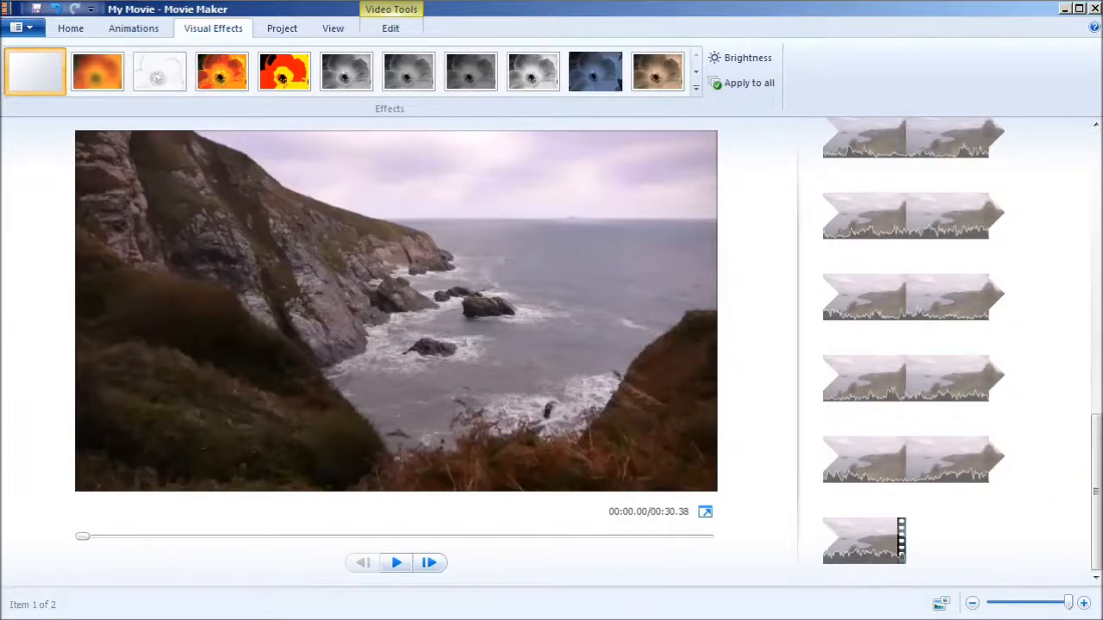
pyautogui.hotkey('alt', 'Tab')
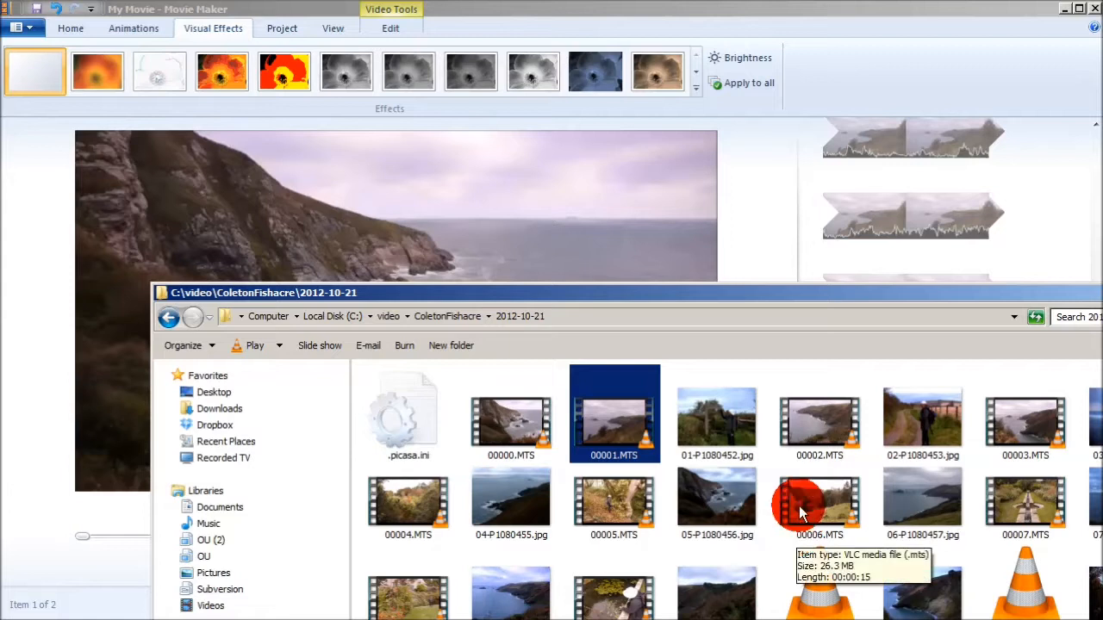
pyautogui.moveTo(826, 428)
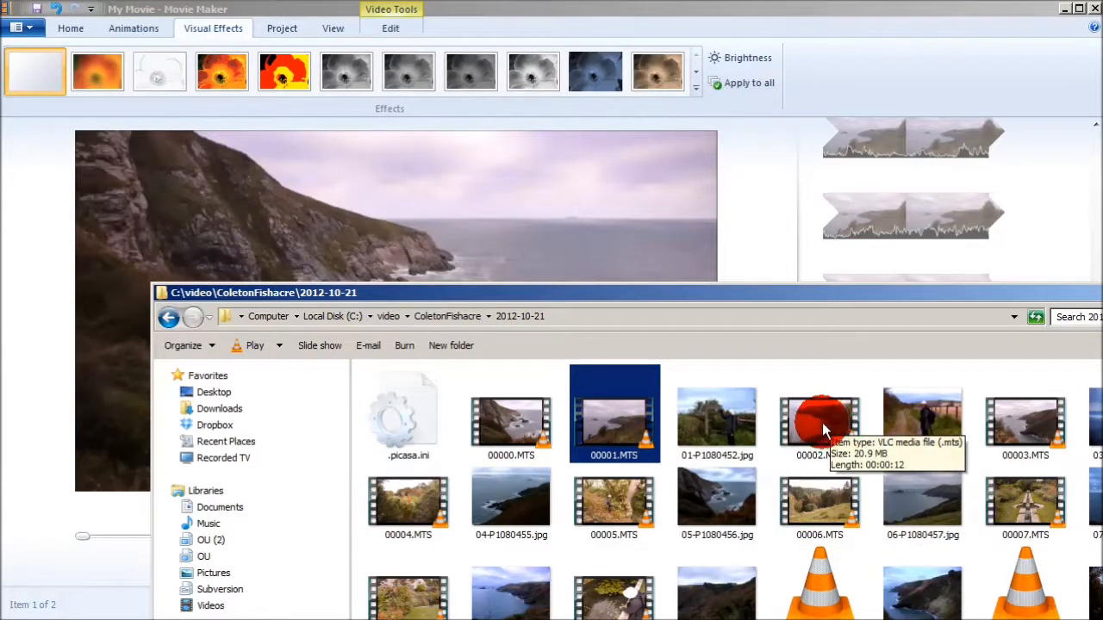
pyautogui.moveTo(920, 297); pyautogui.dragTo(388, 329)
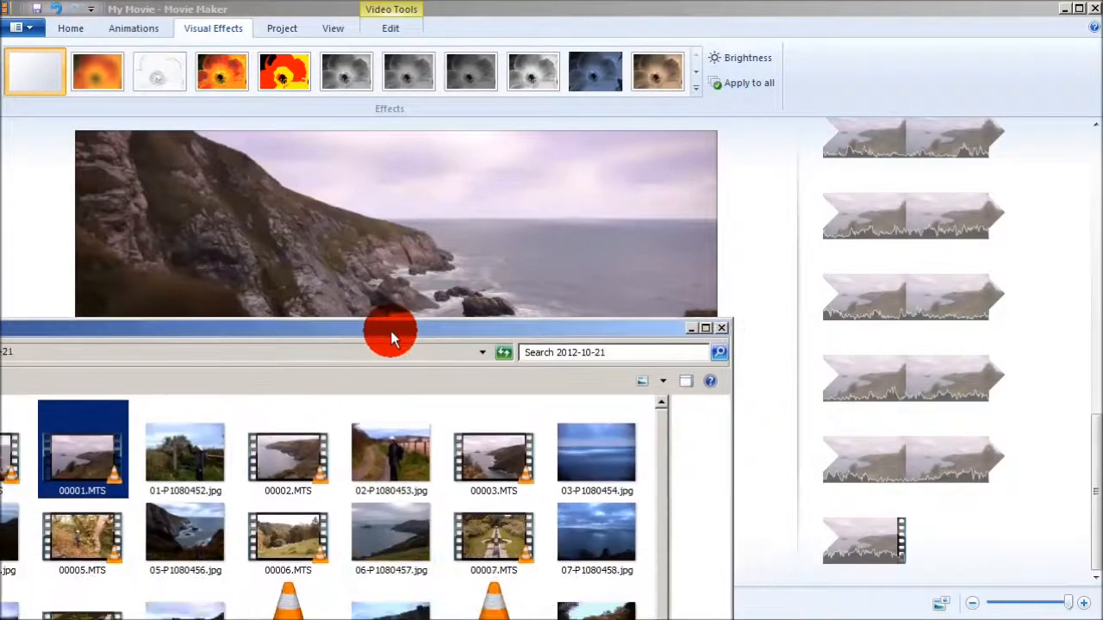
pyautogui.moveTo(290, 466)
pyautogui.mouseDown()
pyautogui.moveTo(291, 451)
pyautogui.moveTo(997, 485)
pyautogui.moveTo(985, 525)
pyautogui.mouseUp()
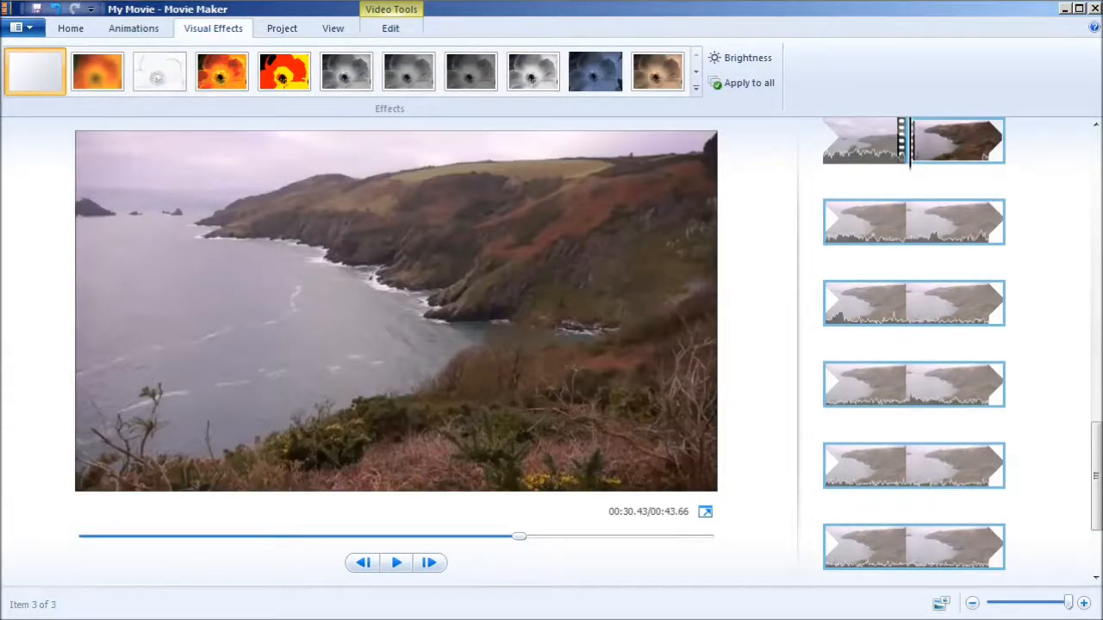
# Add the video clip 00003.MTS from the folder to the end of the storyboard.
pyautogui.hotkey('alt', 'Tab')
pyautogui.click(665, 615)
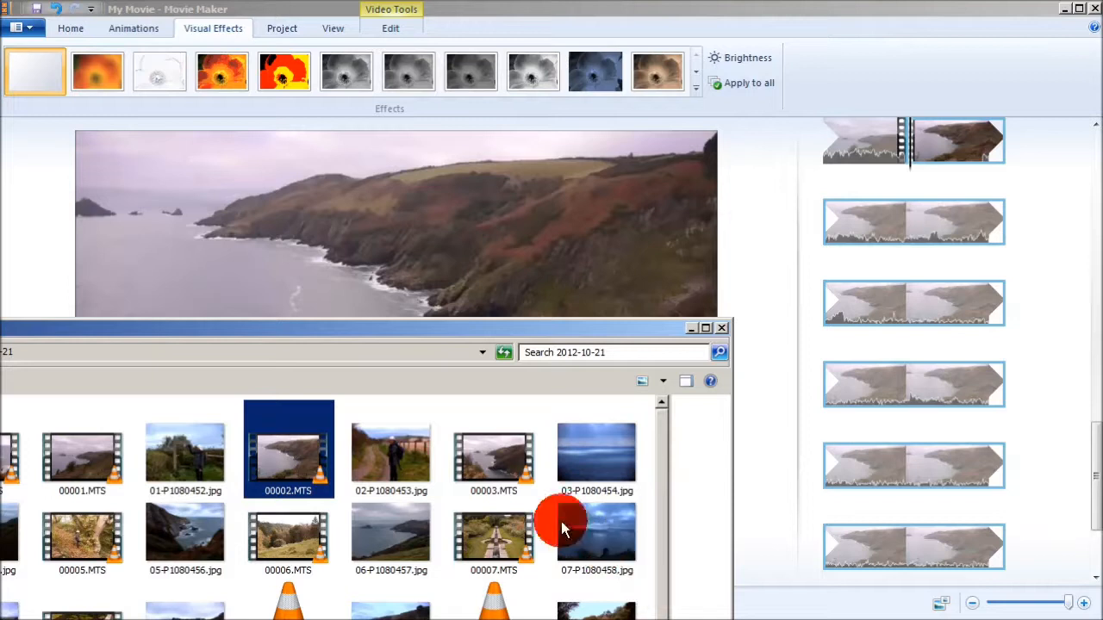
pyautogui.click(492, 469)
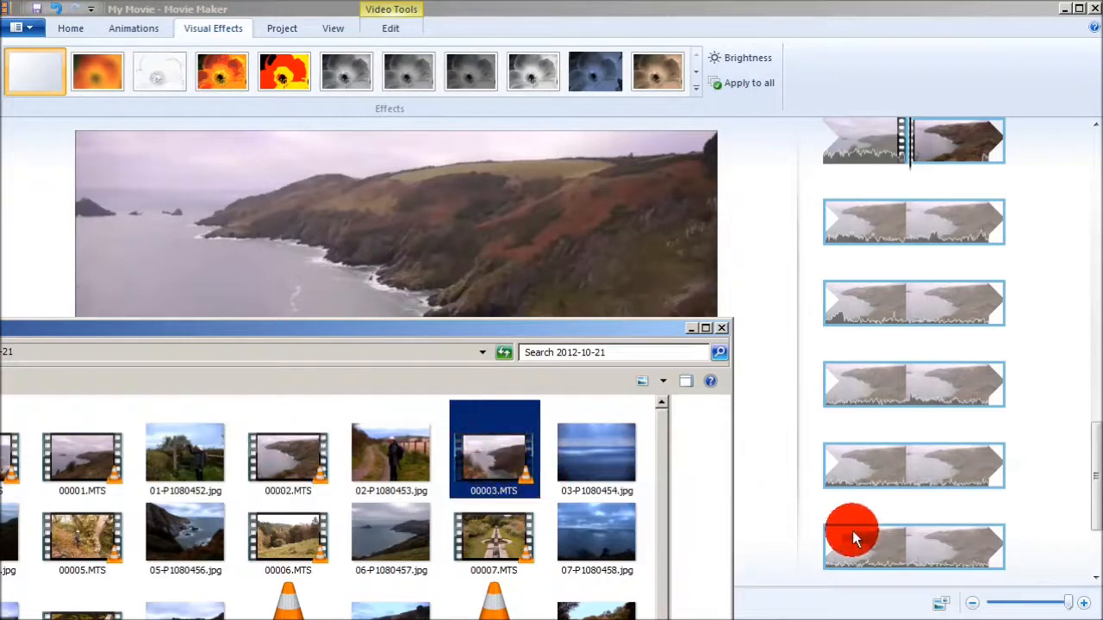
pyautogui.click(1032, 549)
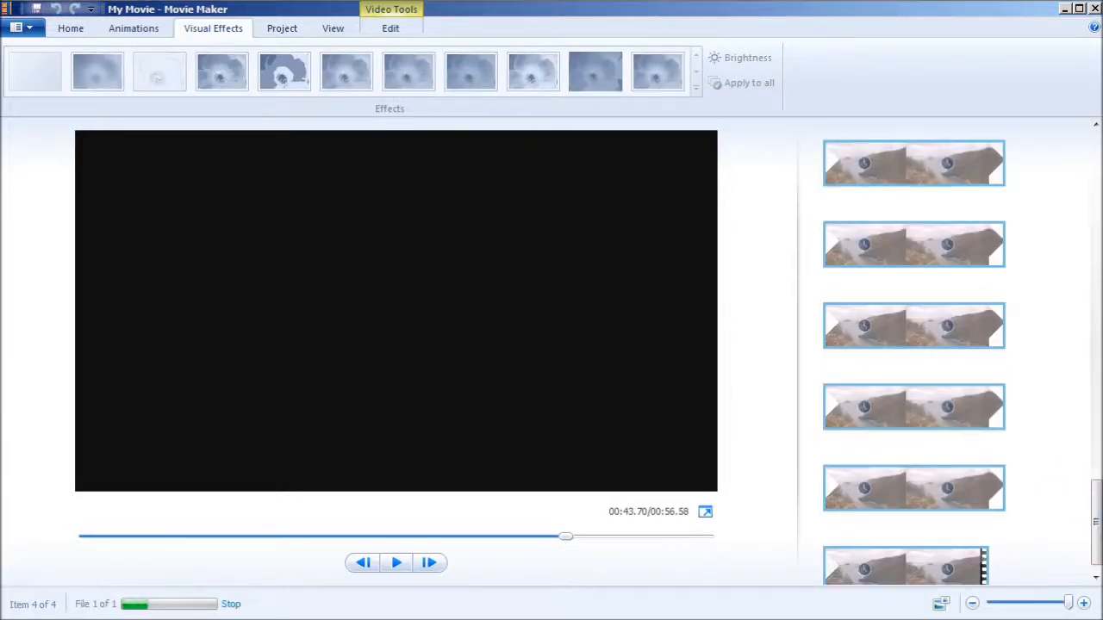
# Add the photo 03-P1080454.jpg after the last video clip in the storyboard.
pyautogui.hotkey('alt', 'Tab')
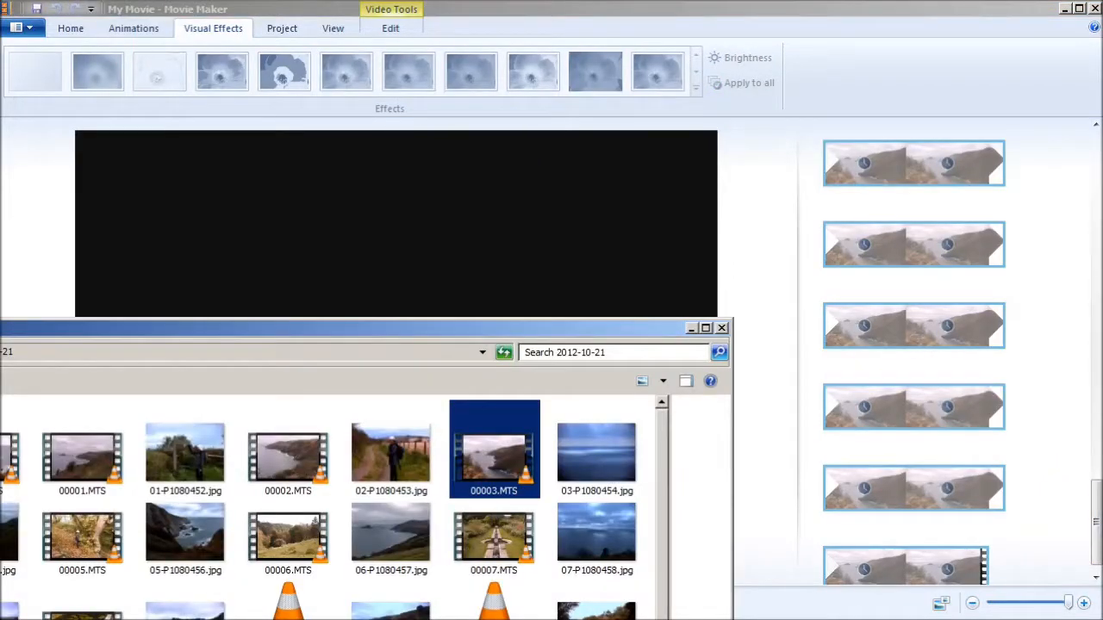
pyautogui.moveTo(590, 459); pyautogui.dragTo(1023, 541)
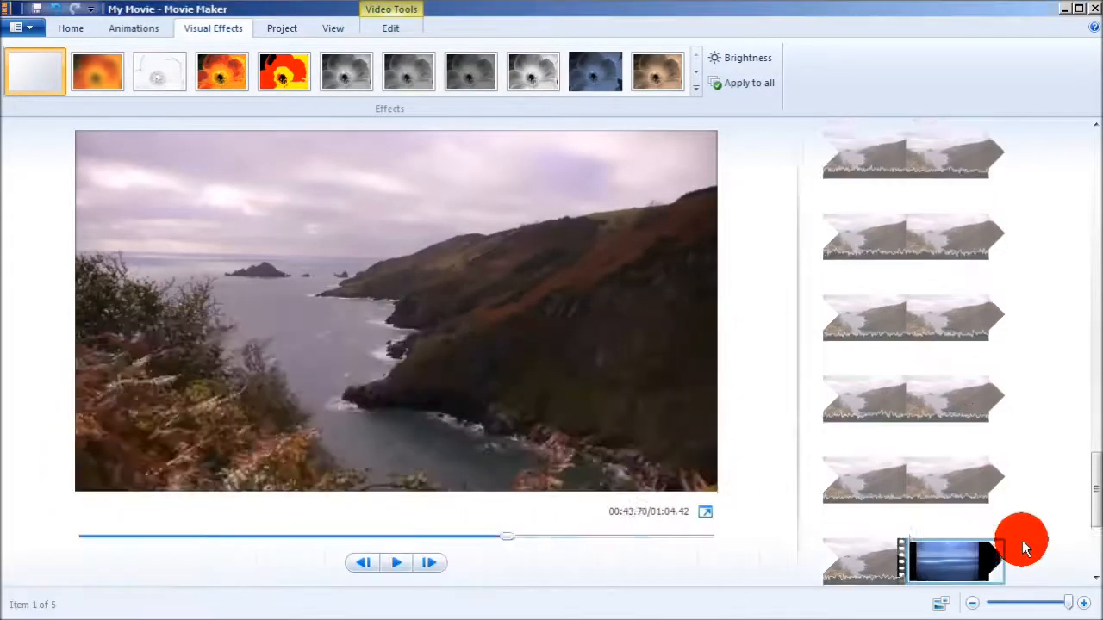
pyautogui.moveTo(1097, 515); pyautogui.dragTo(1098, 579)
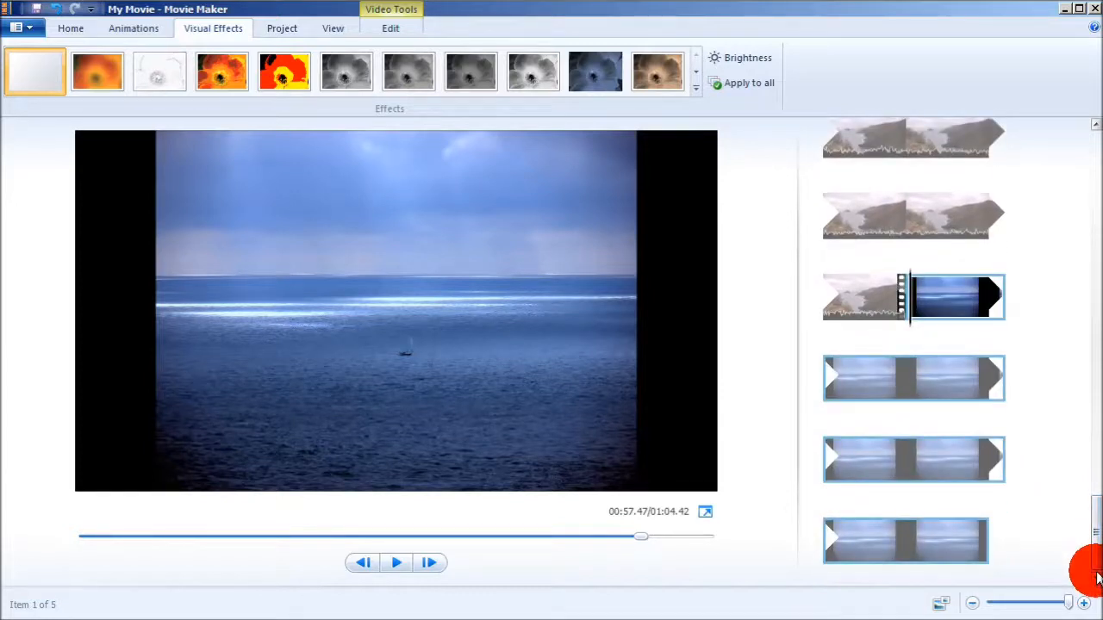
# Add the autumn woodland video clip from the folder after the seascape photo.
pyautogui.hotkey('alt', 'Tab')
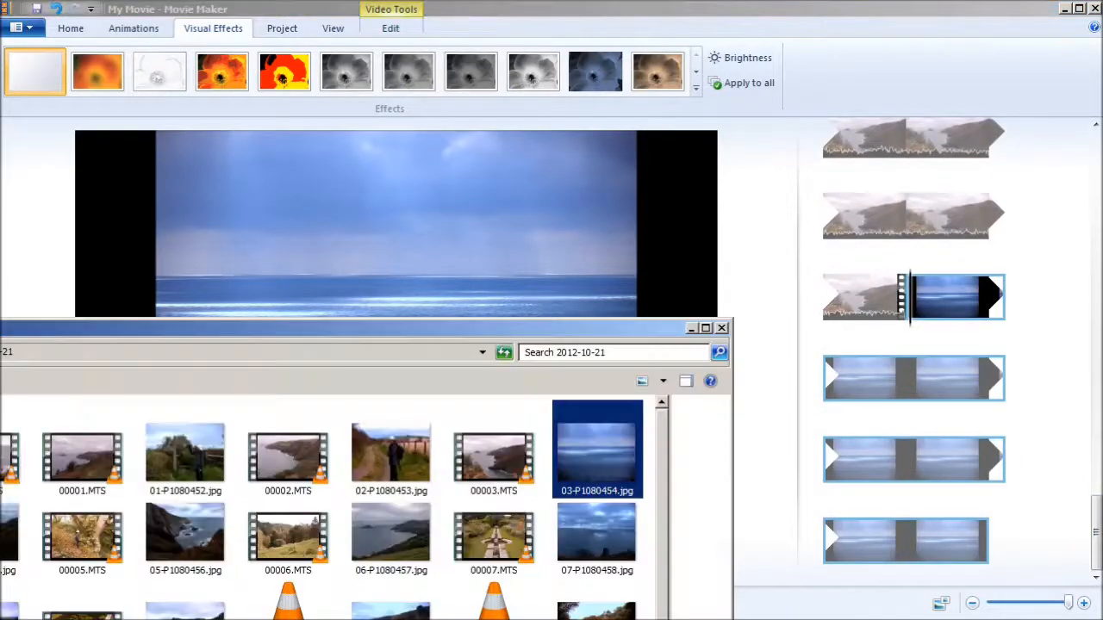
pyautogui.click(251, 571)
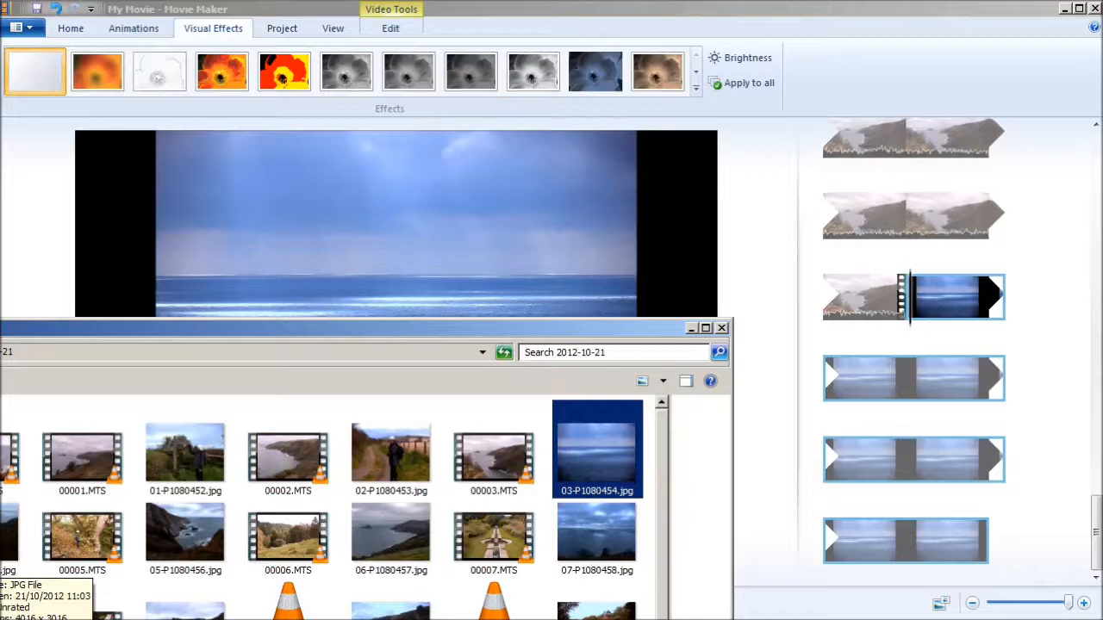
pyautogui.moveTo(0, 560); pyautogui.dragTo(1020, 546)
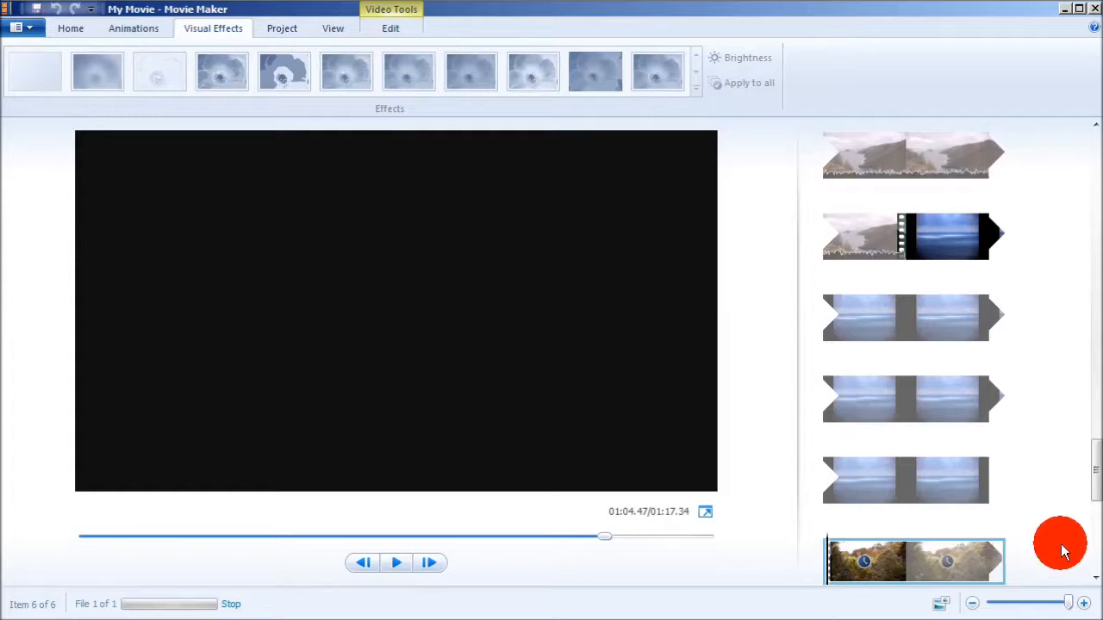
pyautogui.moveTo(1094, 484); pyautogui.dragTo(1095, 571)
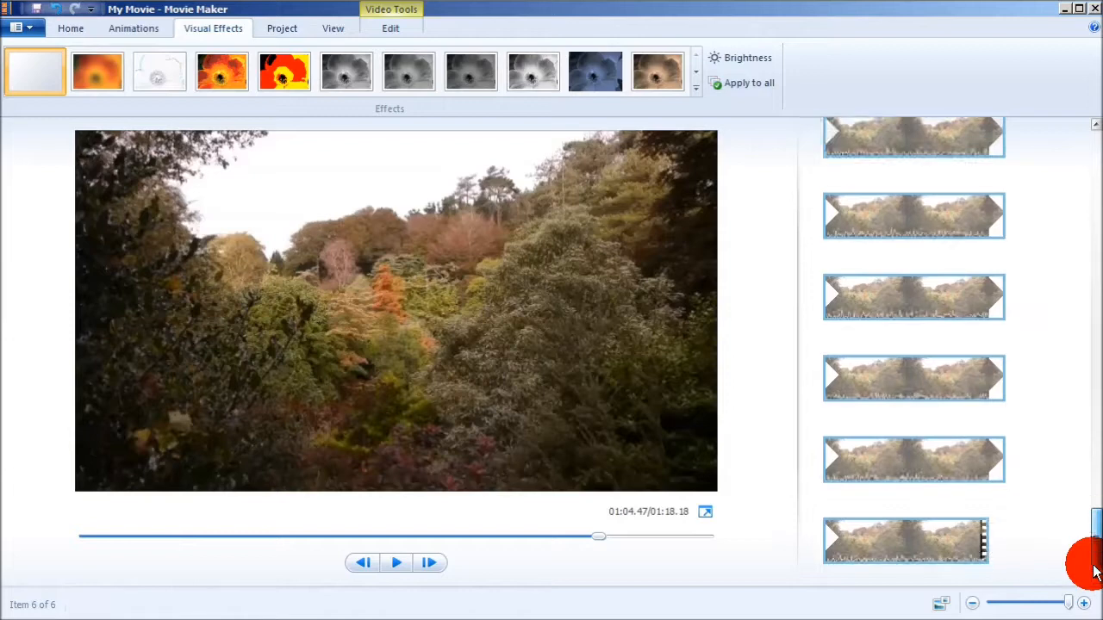
# Play the movie from the beginning of the first clip and pause the preview after about 10 seconds.
pyautogui.moveTo(1094, 572); pyautogui.dragTo(1092, 169)
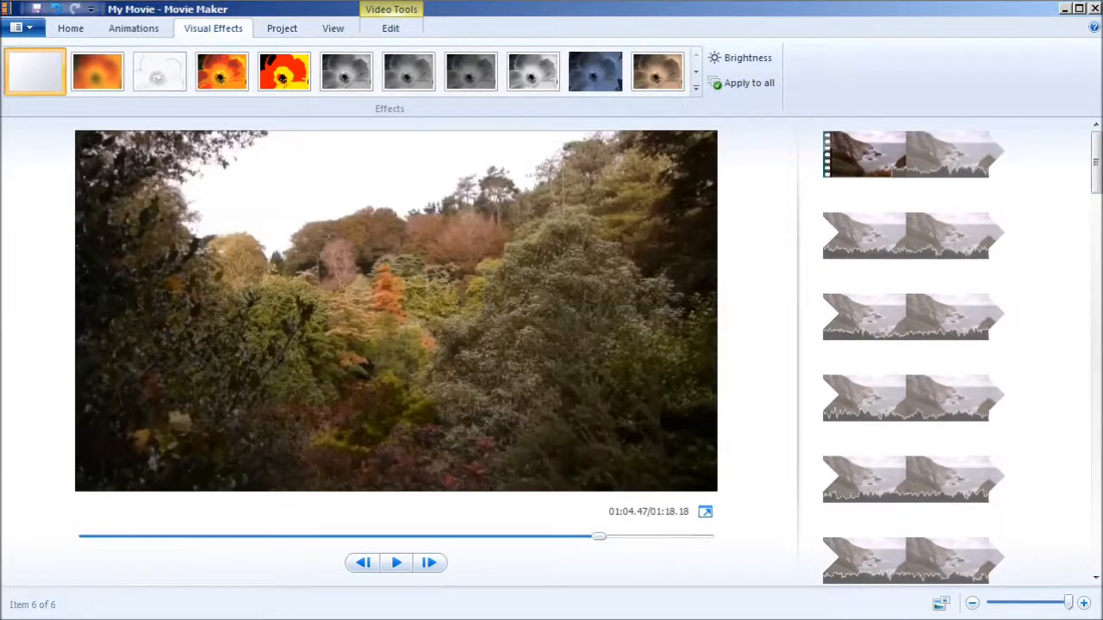
pyautogui.hotkey('ctrl', 'a')
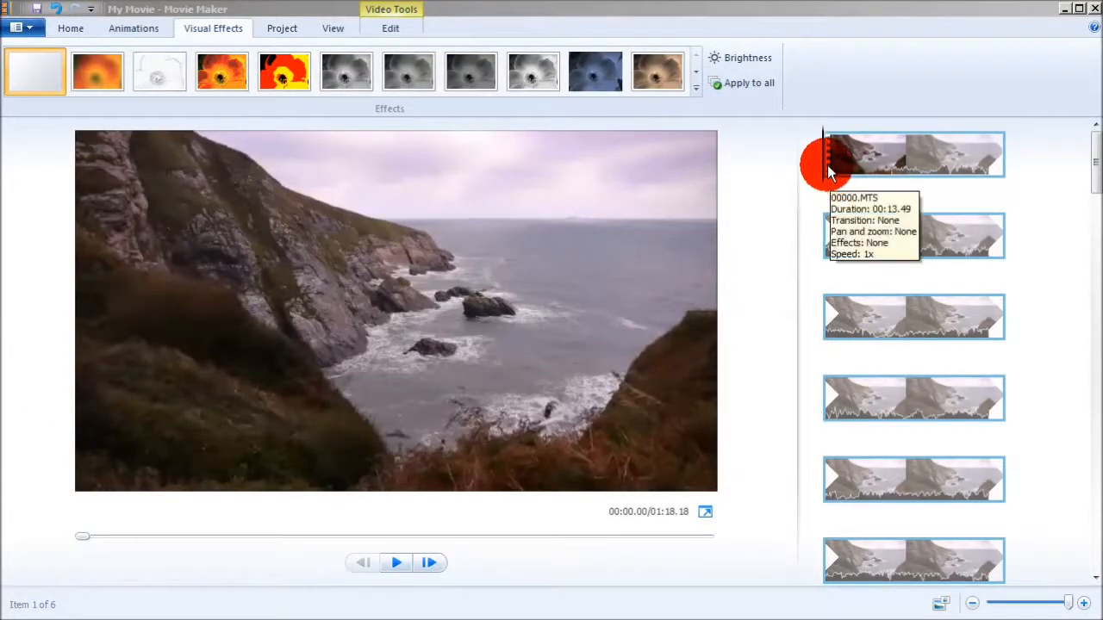
pyautogui.moveTo(828, 172); pyautogui.dragTo(793, 219)
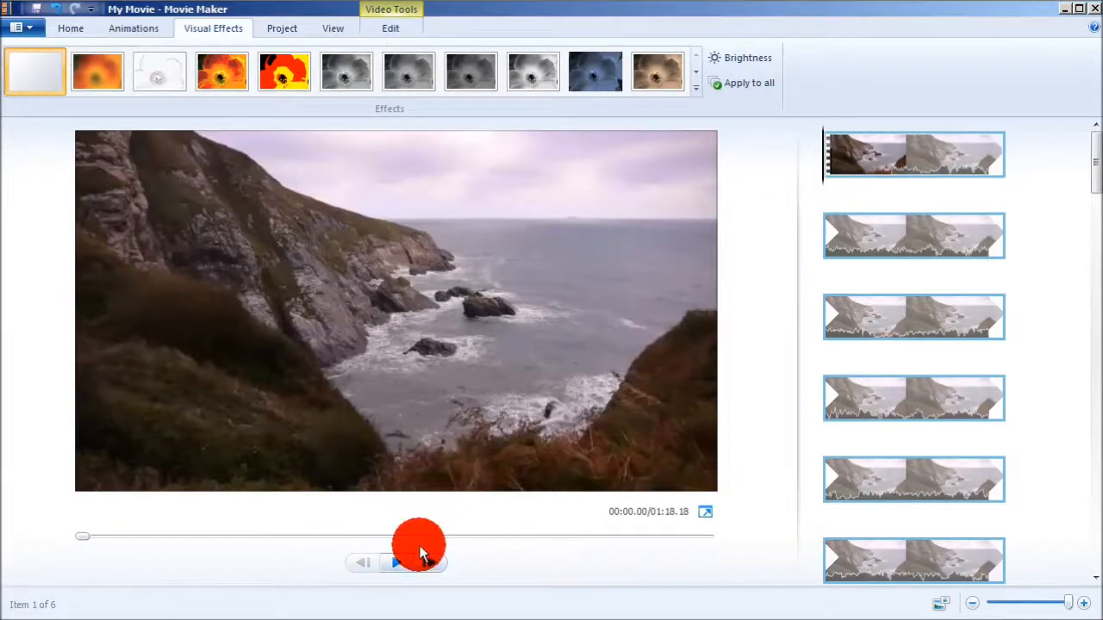
pyautogui.click(396, 564)
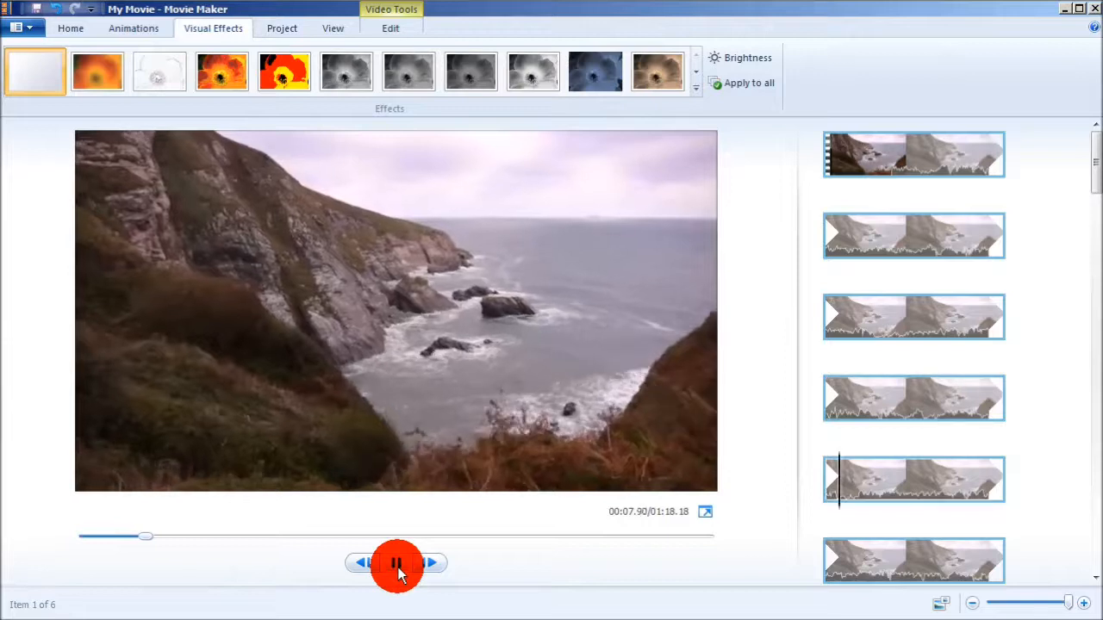
pyautogui.click(397, 564)
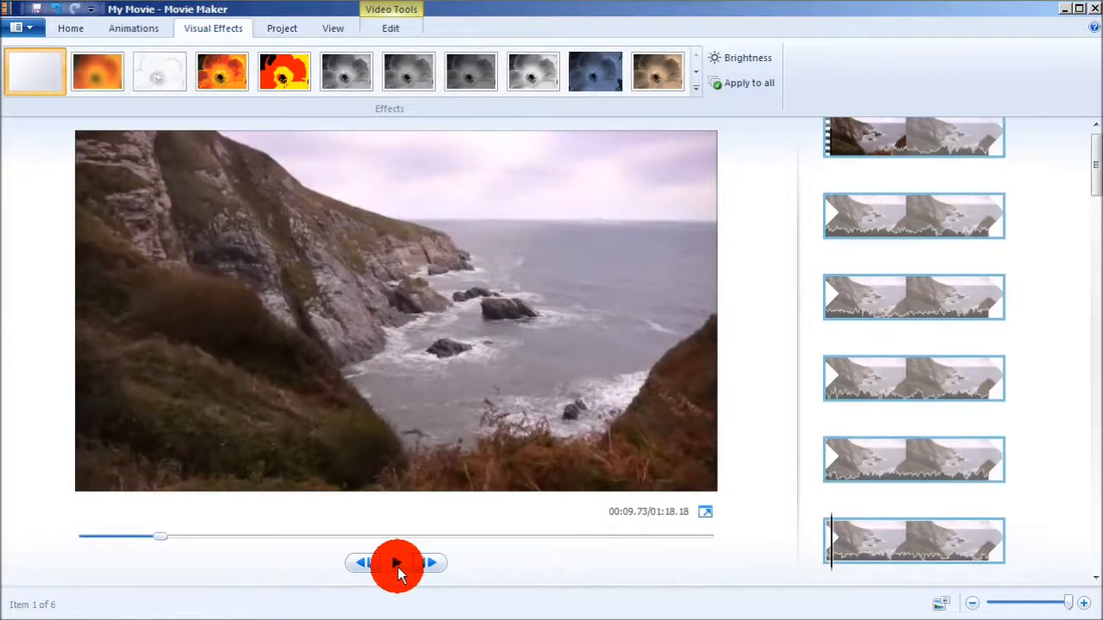
# Mute the video volume of the first coastal clip, 00000.MTS, in the storyboard.
pyautogui.click(896, 143)
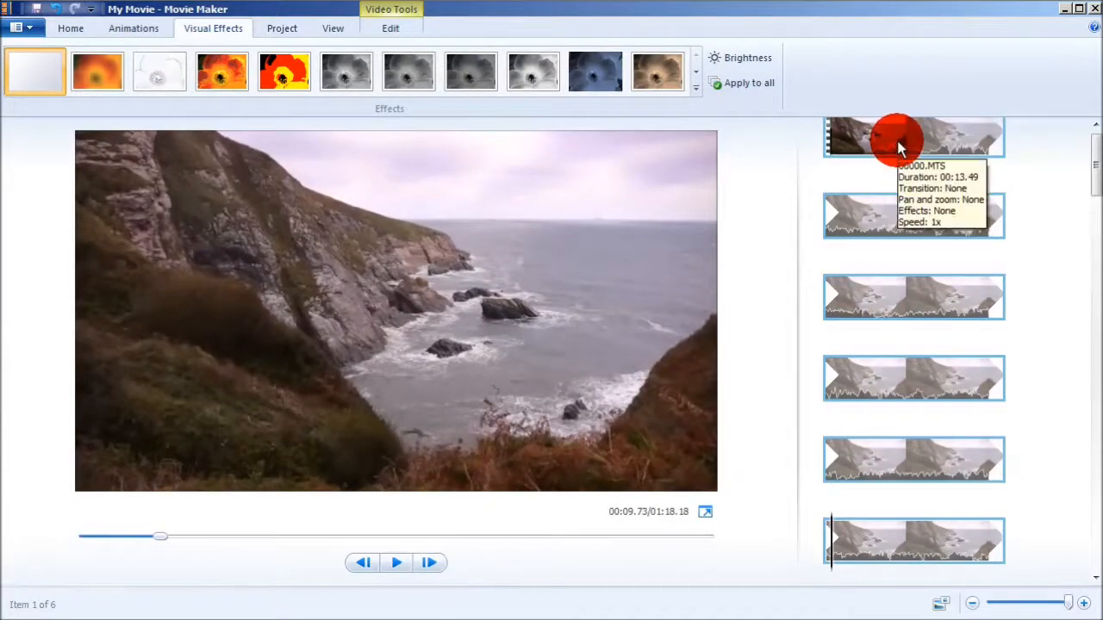
pyautogui.click(897, 144)
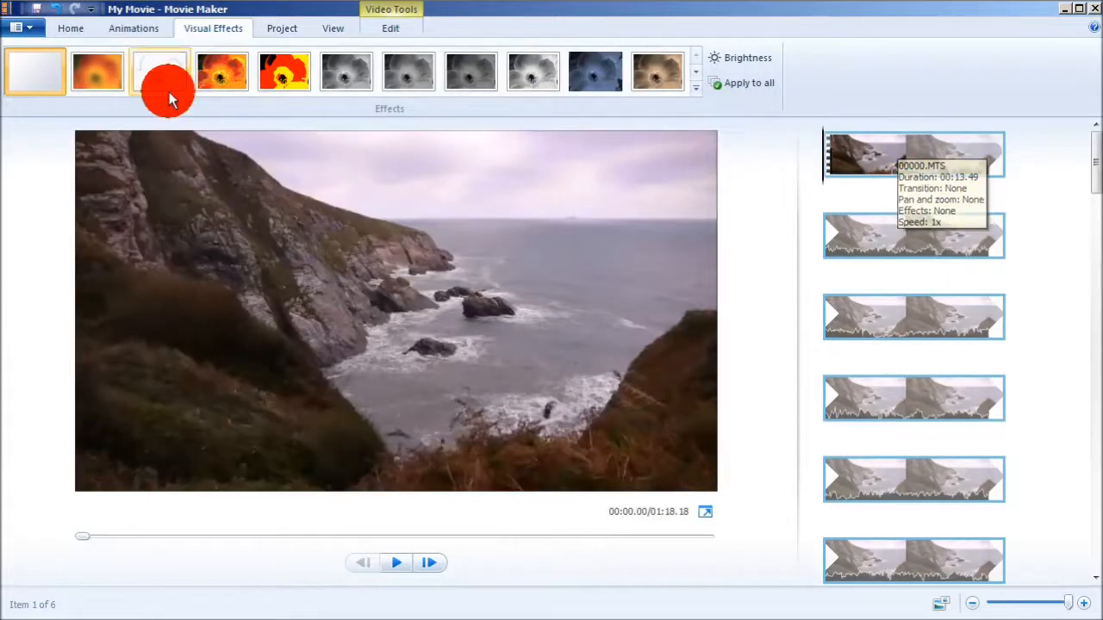
pyautogui.click(67, 29)
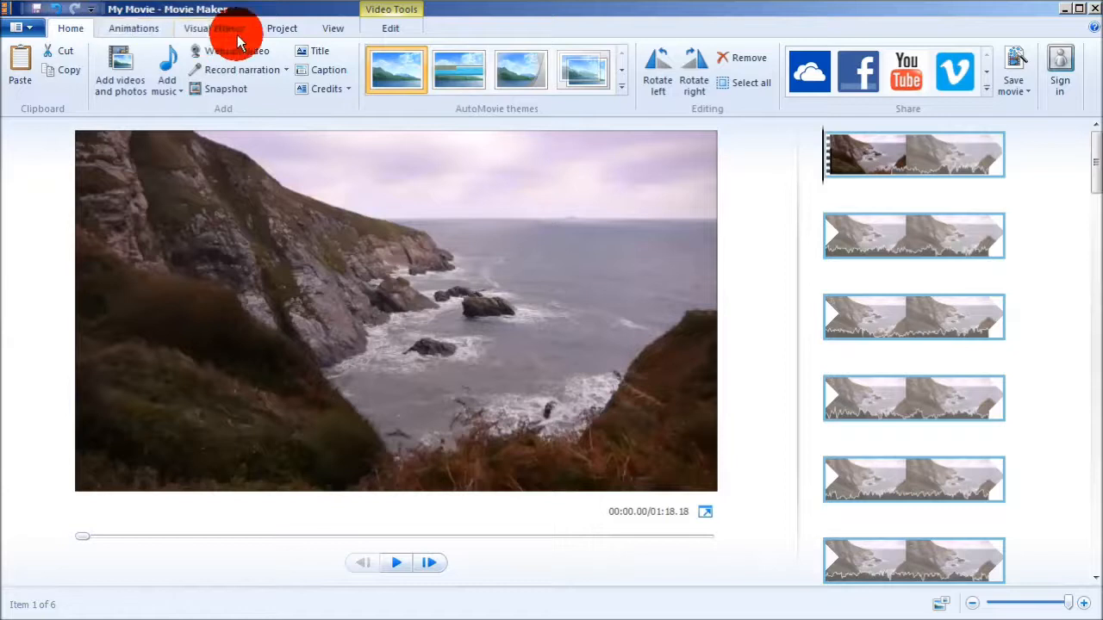
pyautogui.click(392, 33)
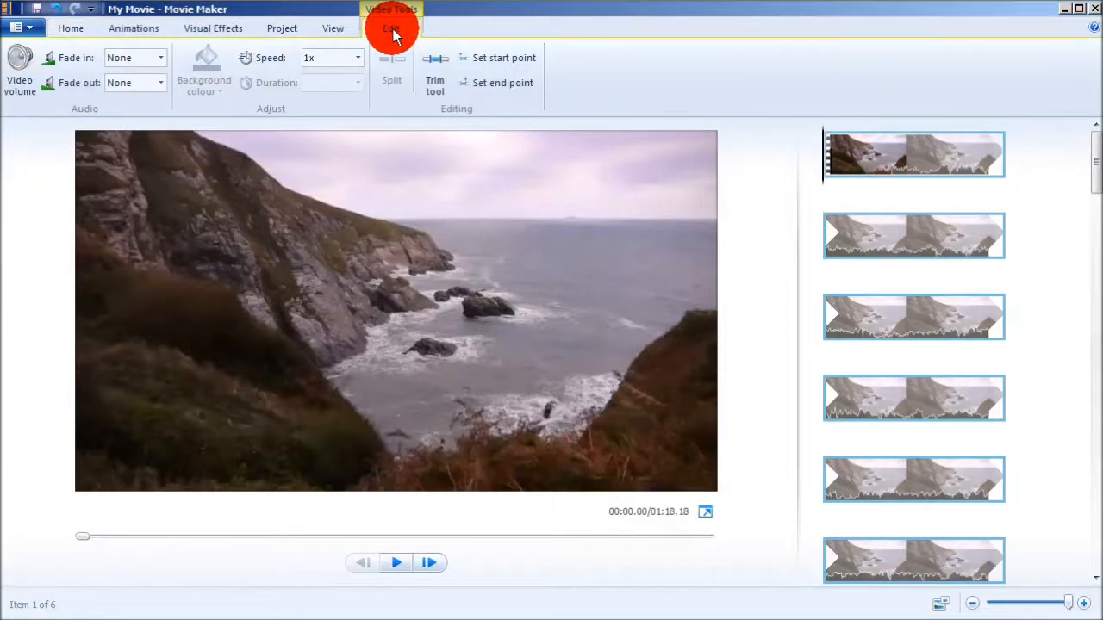
pyautogui.click(19, 87)
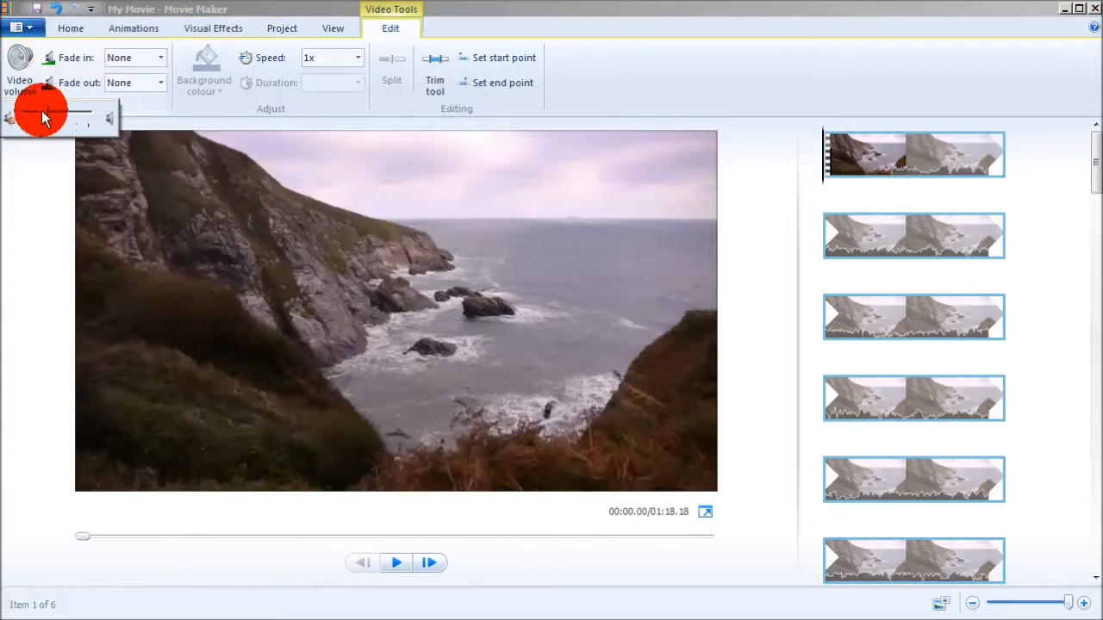
pyautogui.moveTo(43, 118); pyautogui.dragTo(22, 118)
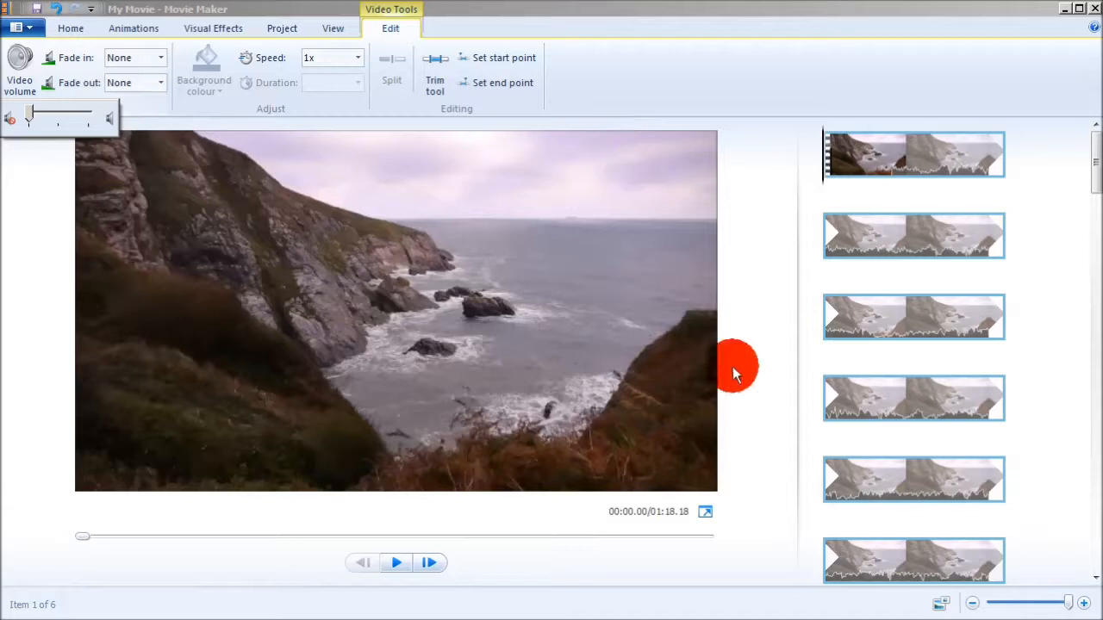
# Preview about 6 seconds of the first clip, then about 11 seconds of the second clip from its start, pausing each time.
pyautogui.click(394, 564)
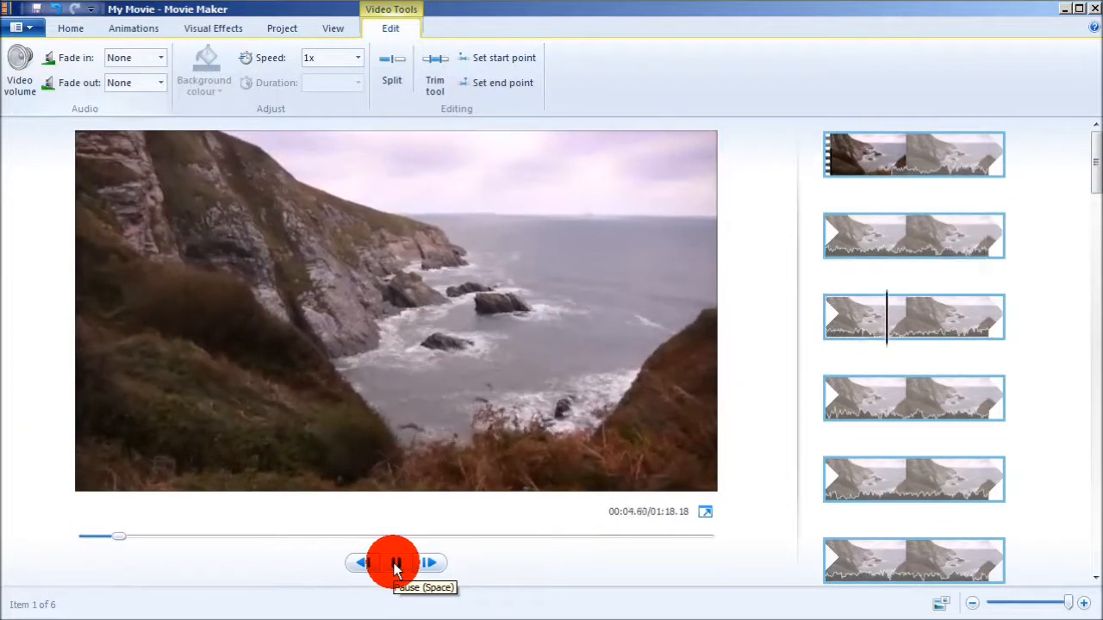
pyautogui.click(395, 565)
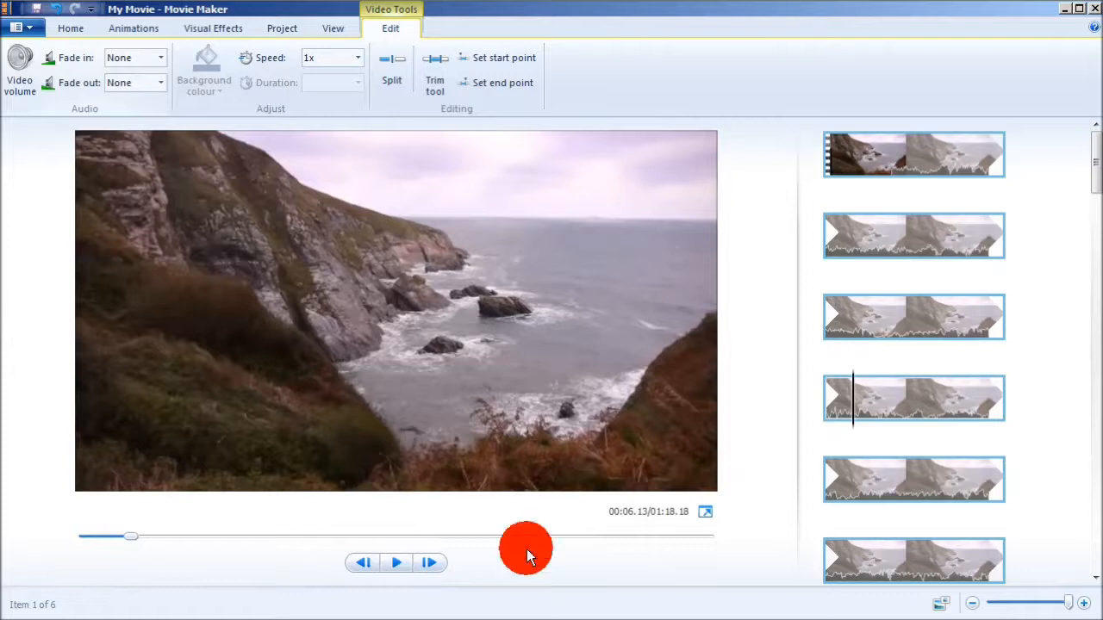
pyautogui.moveTo(1094, 181); pyautogui.dragTo(1083, 234)
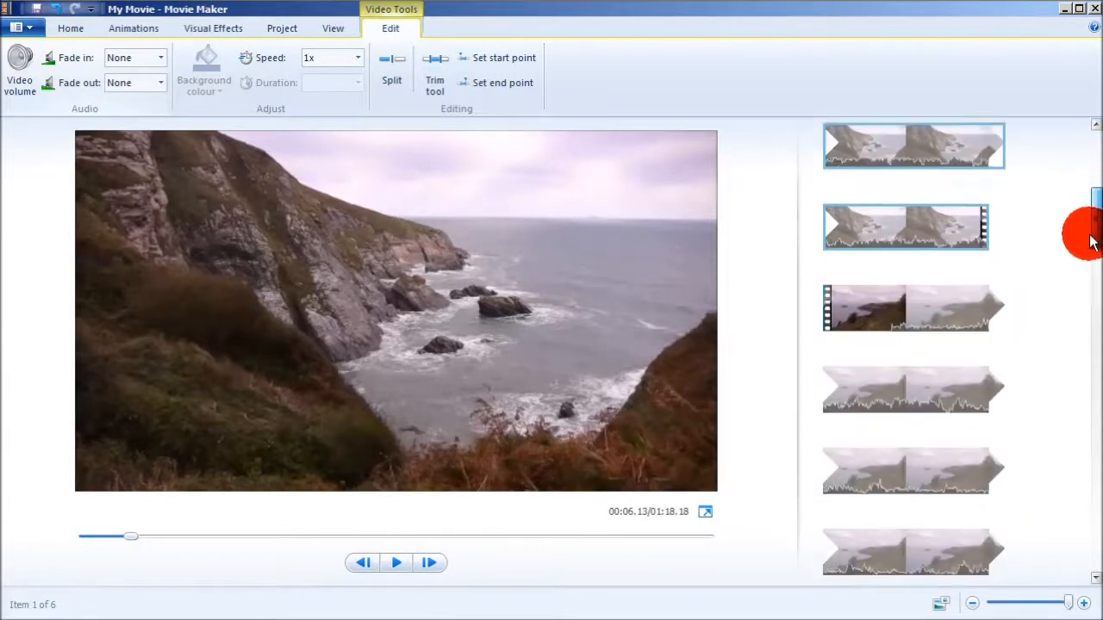
pyautogui.click(874, 272)
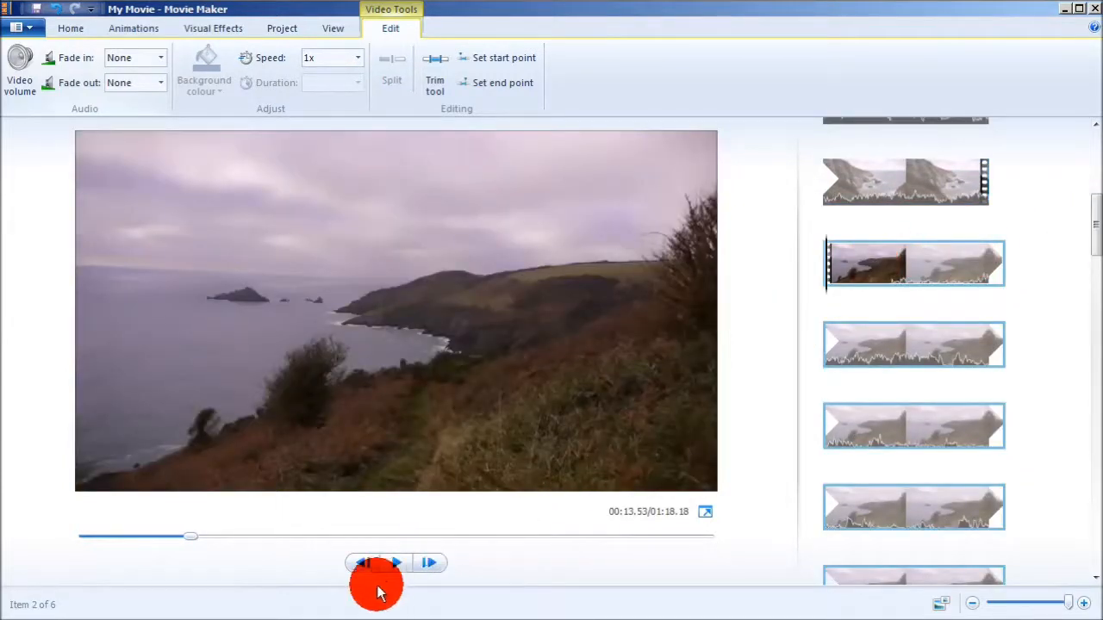
pyautogui.click(396, 563)
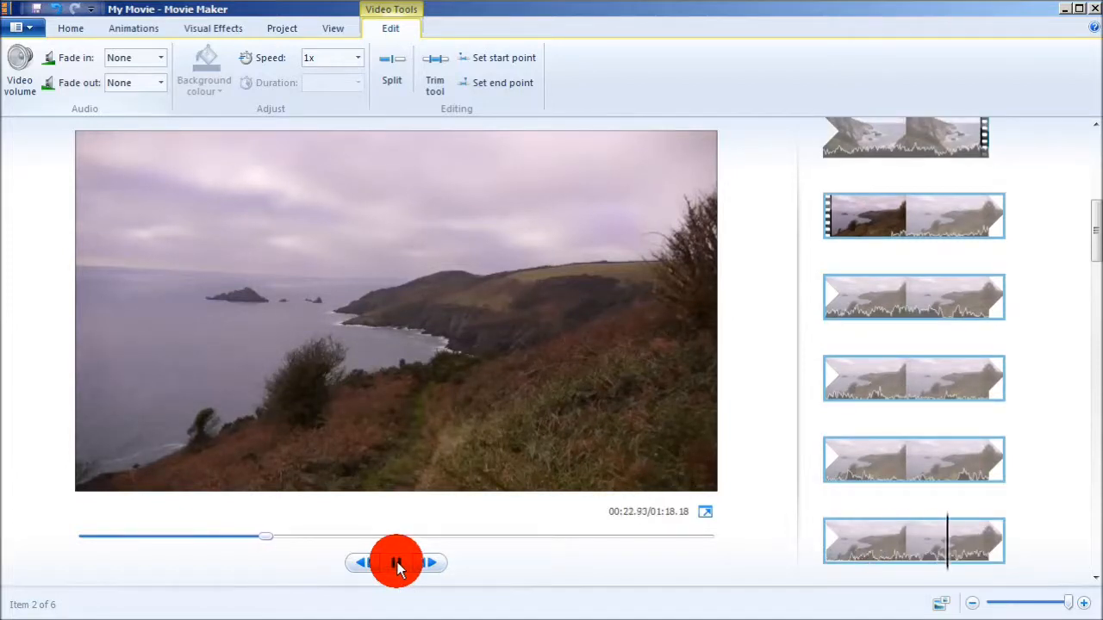
pyautogui.click(396, 562)
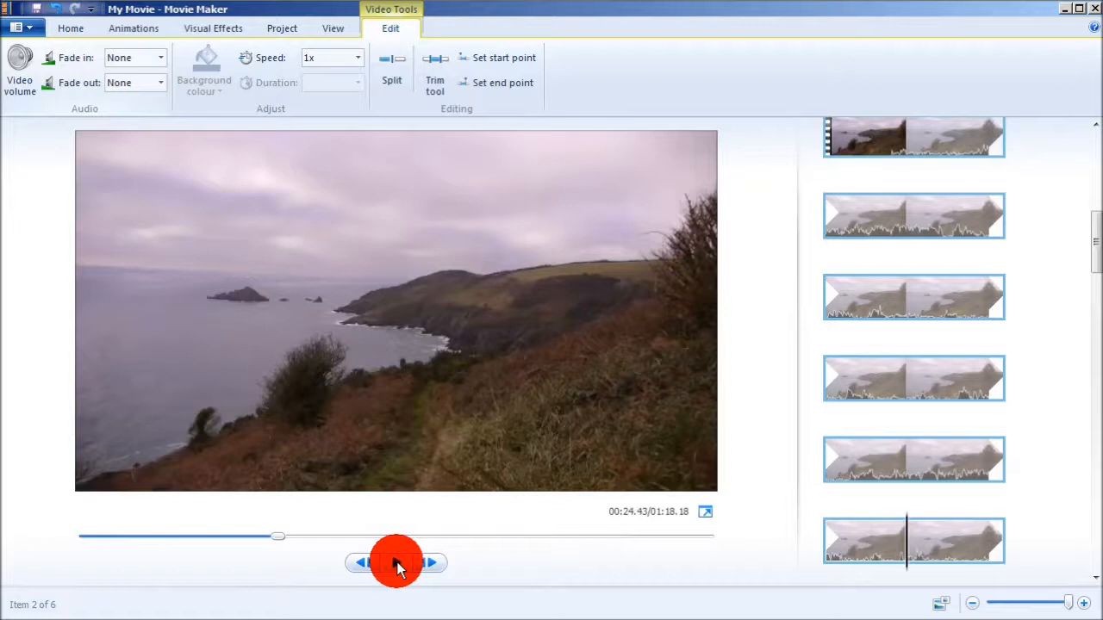
# Play the movie preview through to the seascape photo and pause it there.
pyautogui.moveTo(1092, 235)
pyautogui.mouseDown()
pyautogui.moveTo(1094, 144)
pyautogui.moveTo(1094, 171)
pyautogui.mouseUp()
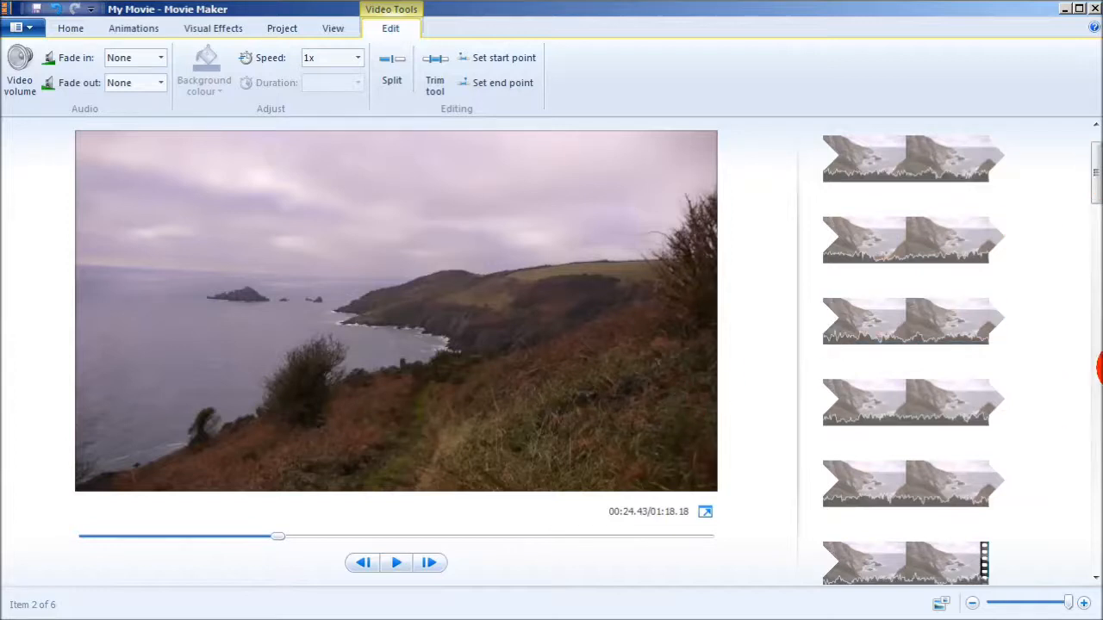
pyautogui.moveTo(1090, 171); pyautogui.dragTo(1087, 155)
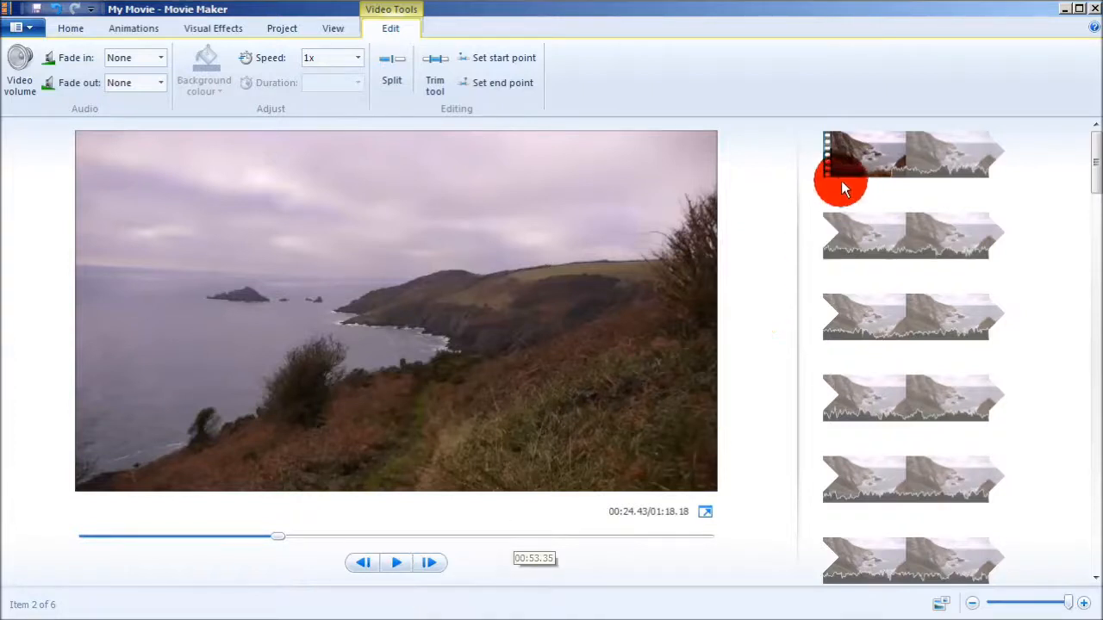
pyautogui.hotkey('ctrl', 'a')
pyautogui.click(394, 564)
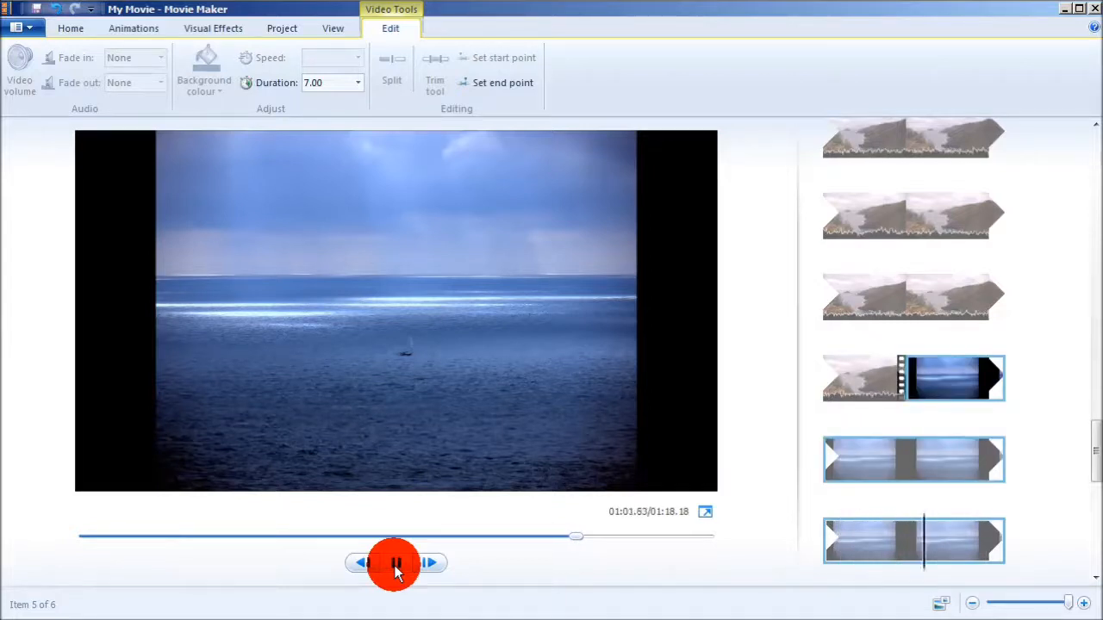
pyautogui.click(394, 564)
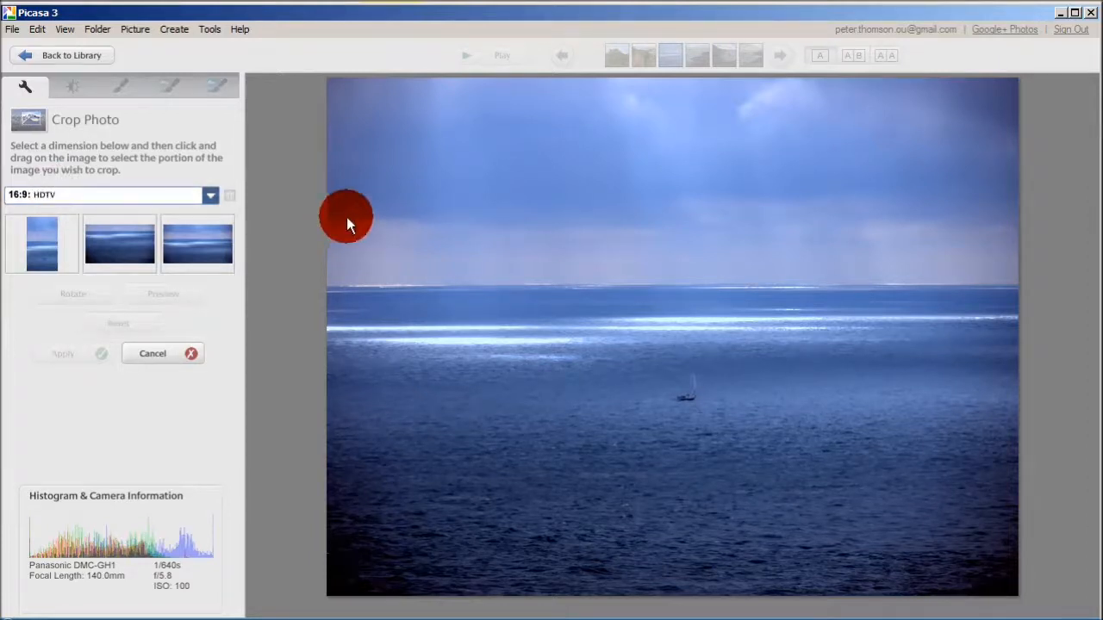
# In Picasa, draw a nearly full-width 16:9 HDTV crop frame on the seascape photo, lower it around the horizon and boat, and apply the crop.
pyautogui.moveTo(347, 122); pyautogui.dragTo(341, 133)
pyautogui.moveTo(368, 221); pyautogui.dragTo(1021, 603)
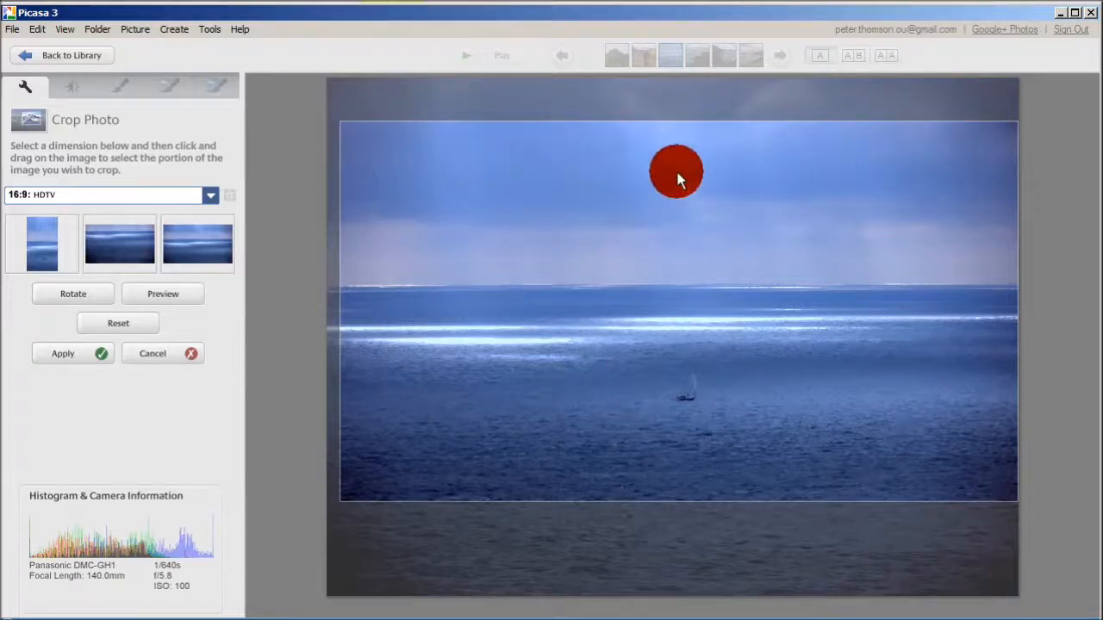
pyautogui.moveTo(678, 179); pyautogui.dragTo(660, 218)
pyautogui.moveTo(666, 217)
pyautogui.mouseDown()
pyautogui.moveTo(671, 161)
pyautogui.moveTo(673, 228)
pyautogui.mouseUp()
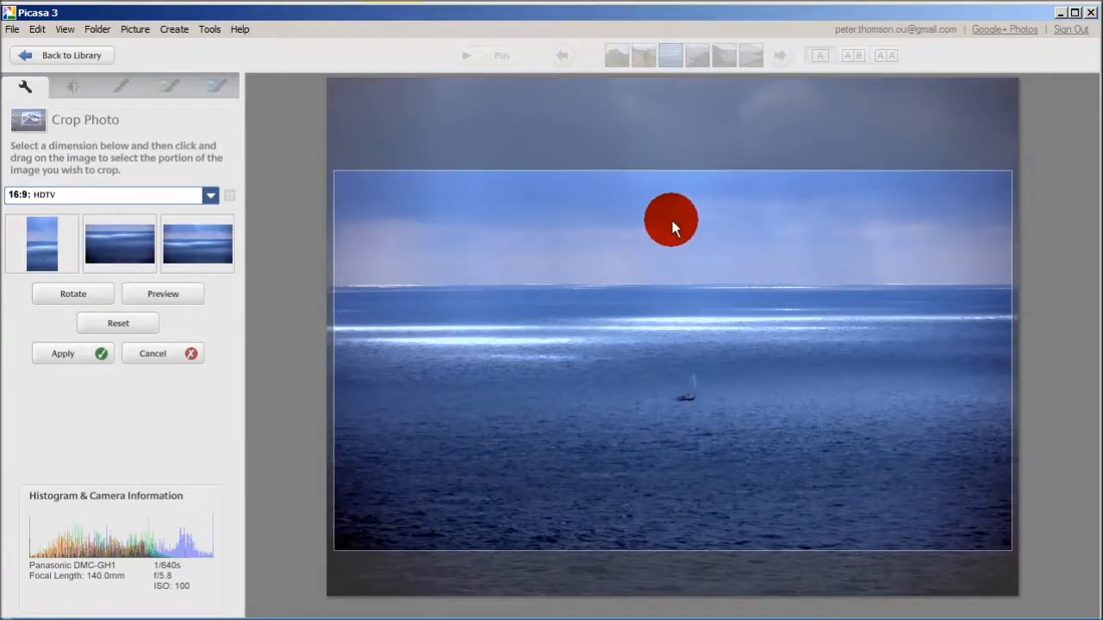
pyautogui.click(61, 354)
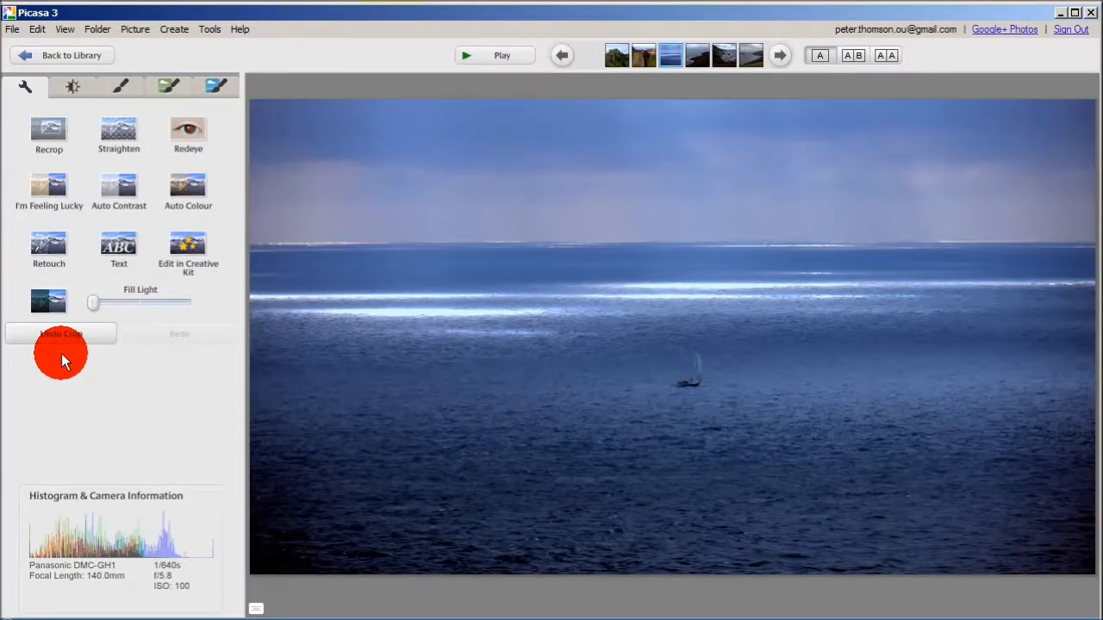
# Export the cropped seascape photo to C:\video\ColetonFishacre\2012-10-21 at original size with automatic image quality.
pyautogui.click(12, 29)
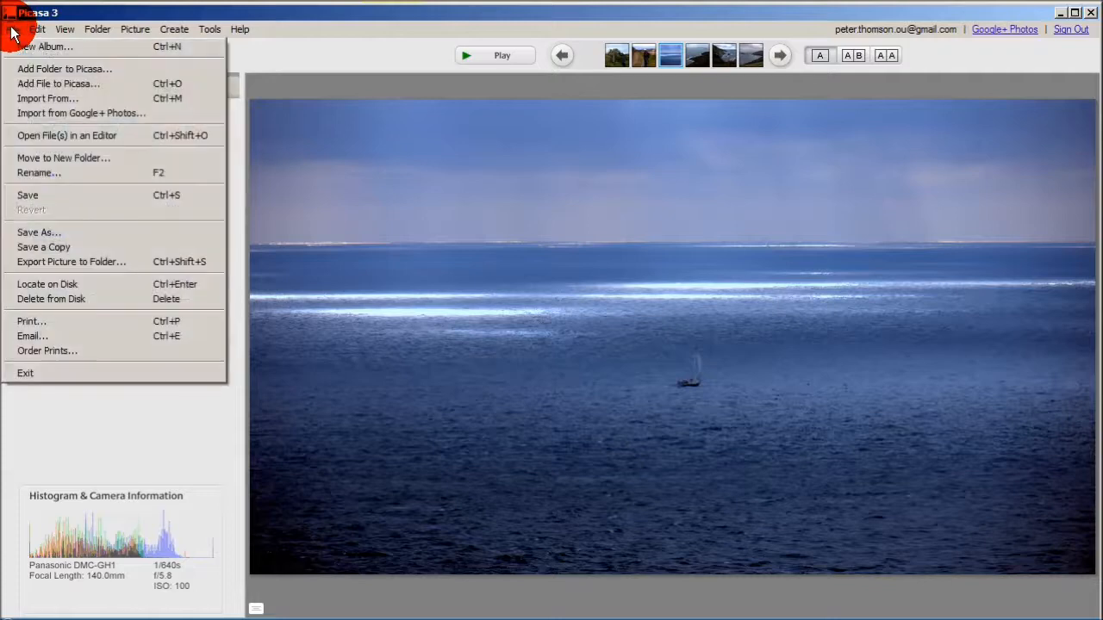
pyautogui.click(57, 261)
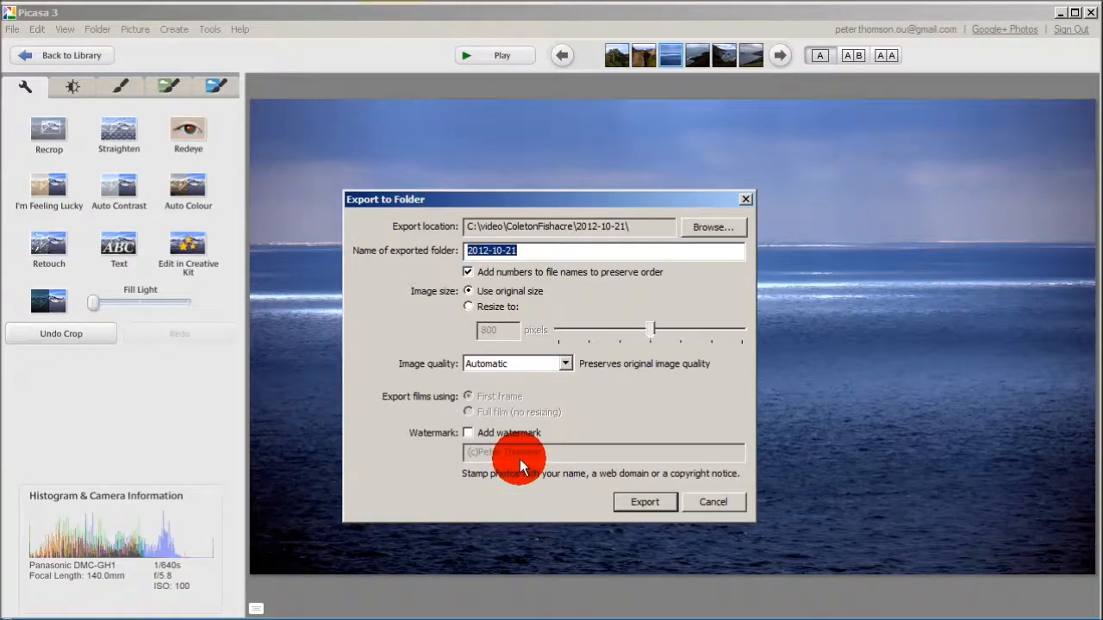
pyautogui.click(651, 503)
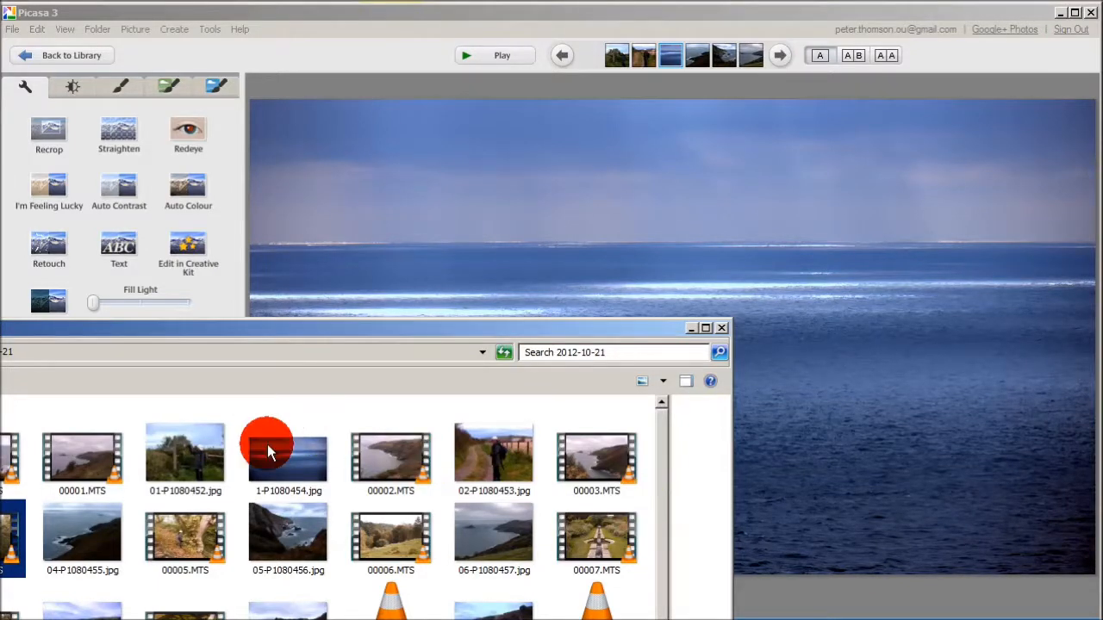
# Return to Movie Maker and add the exported photo 1-P1080454.jpg from the folder before the uncropped seascape photo in the storyboard.
pyautogui.moveTo(272, 457)
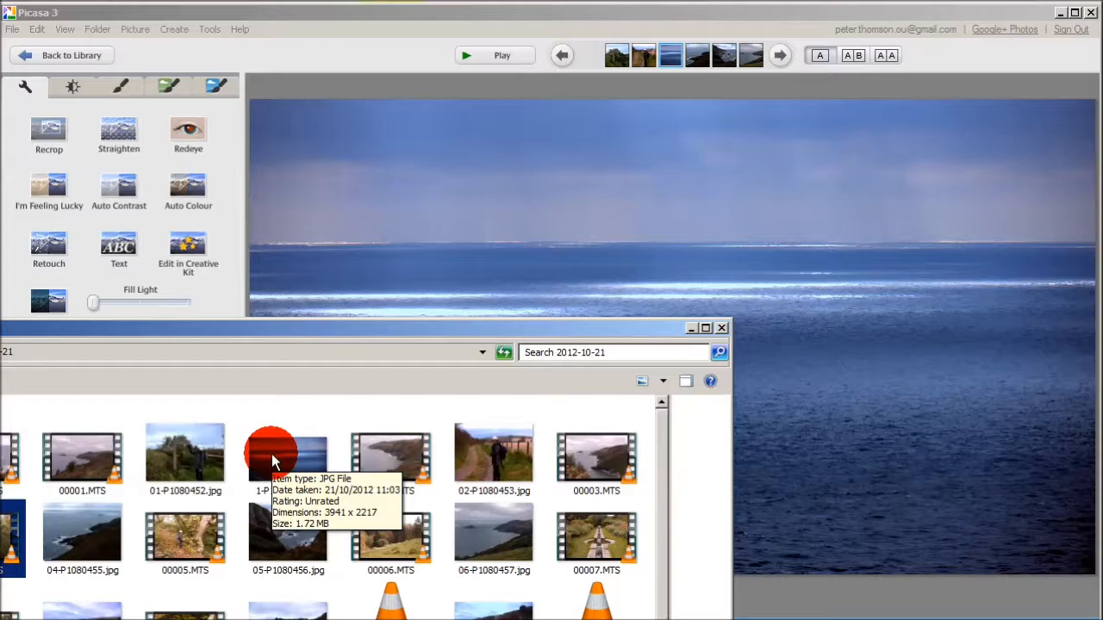
pyautogui.click(1062, 17)
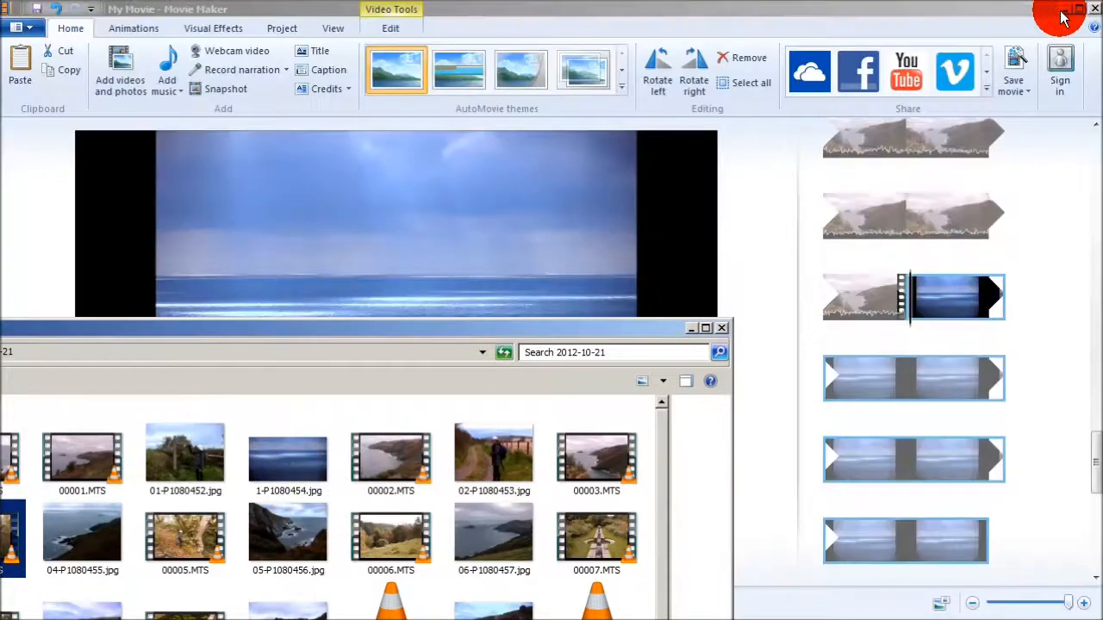
pyautogui.moveTo(261, 469); pyautogui.dragTo(909, 310)
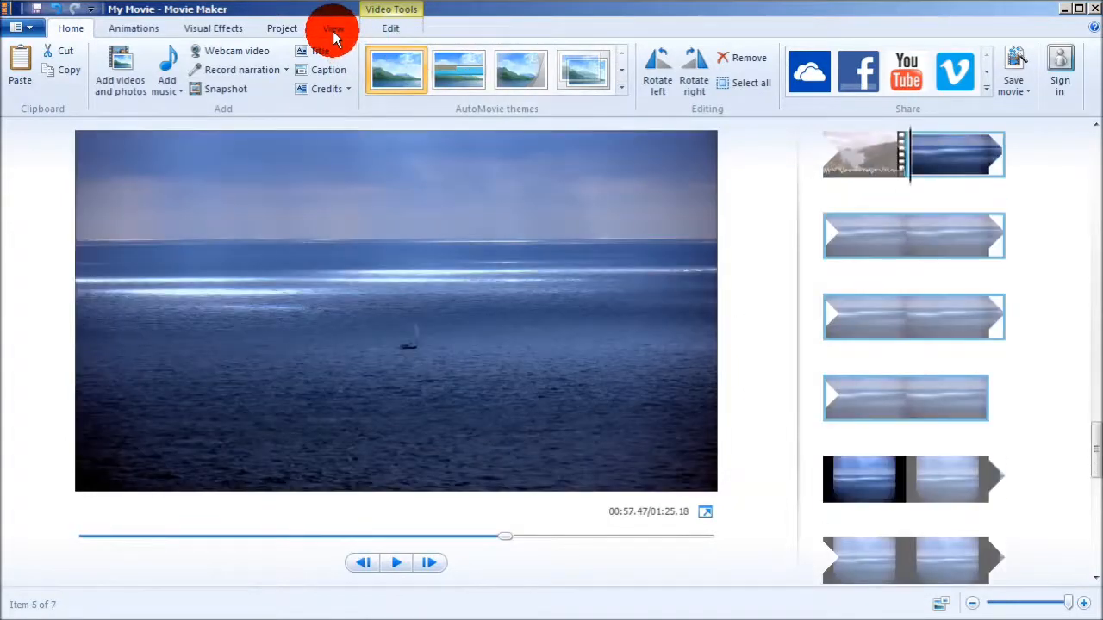
# Apply the automatic pan and zoom animation to the cropped seascape photo.
pyautogui.click(333, 29)
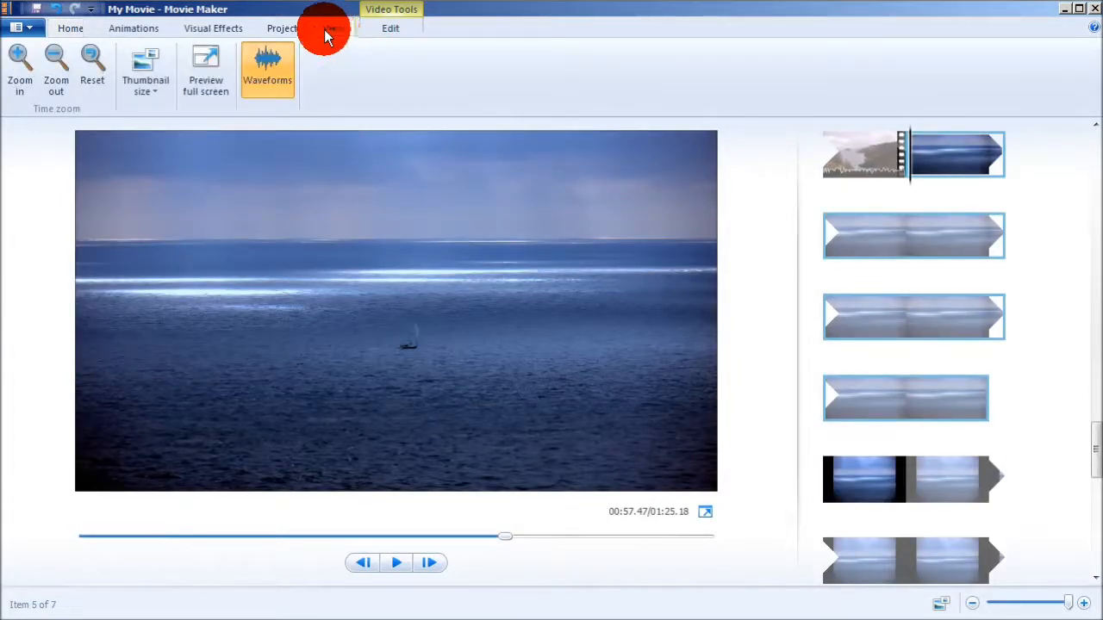
pyautogui.click(226, 29)
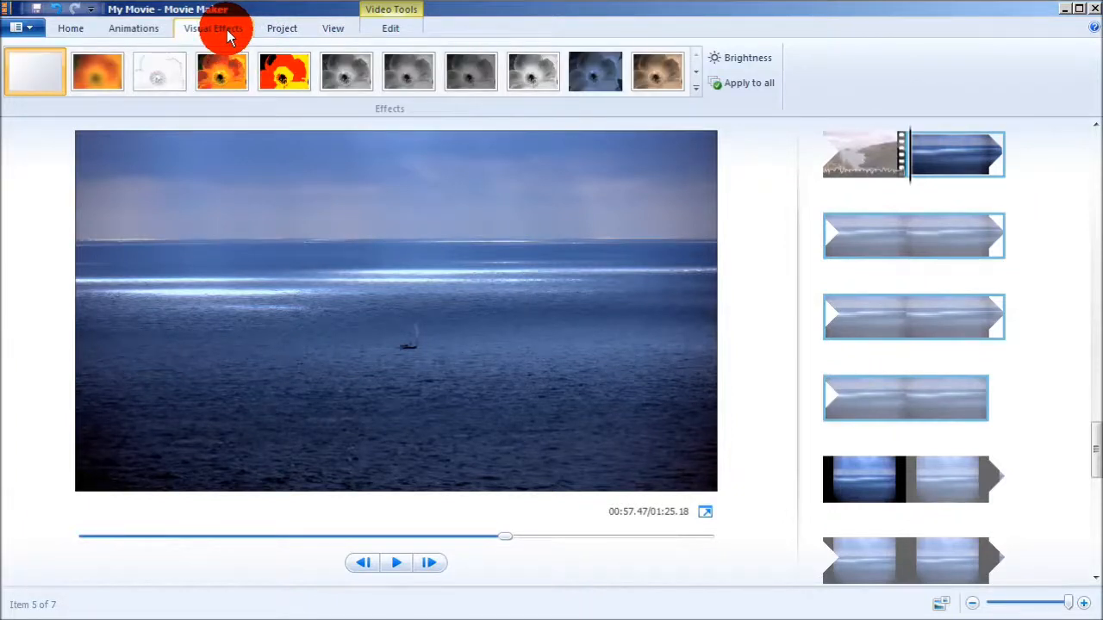
pyautogui.click(136, 30)
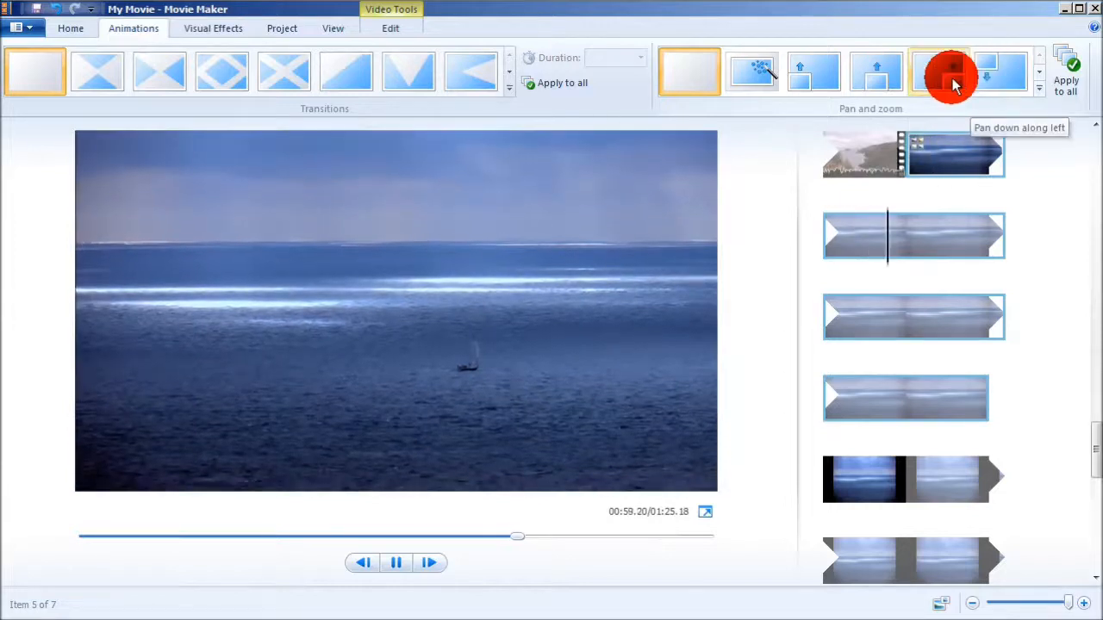
pyautogui.click(756, 78)
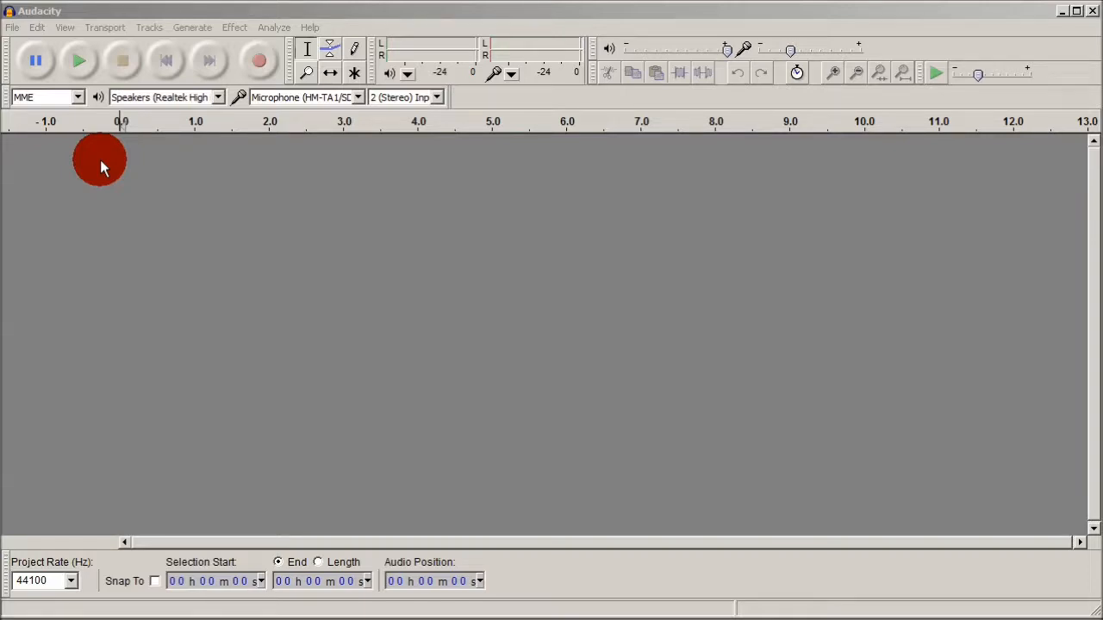
# Switch to Audacity, record about 43 seconds of spoken narration and stop the recording.
pyautogui.click(256, 62)
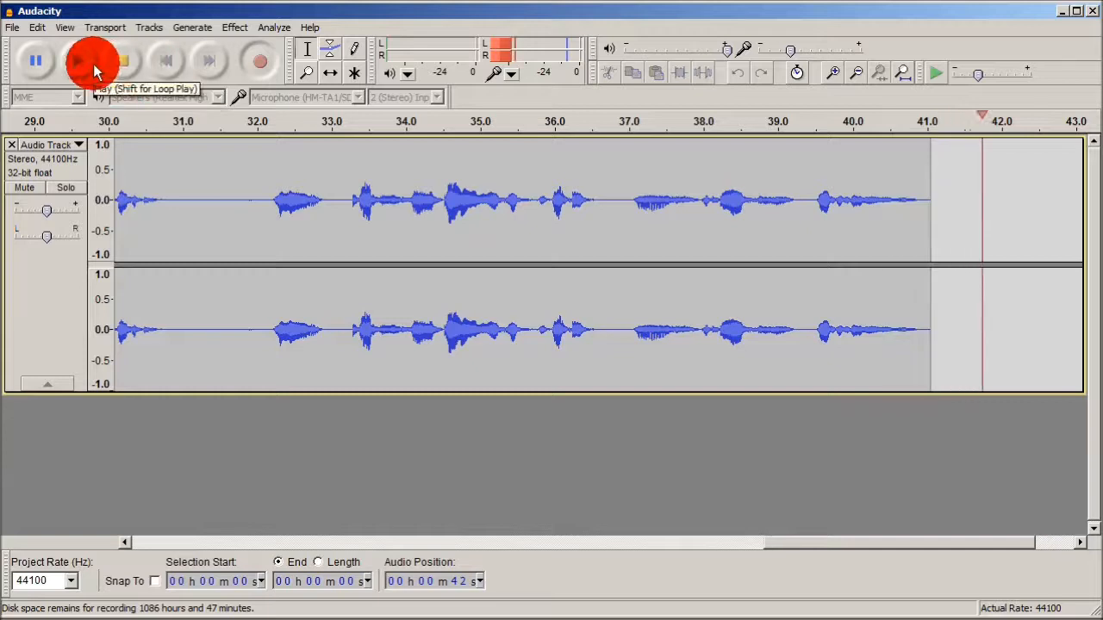
pyautogui.click(120, 67)
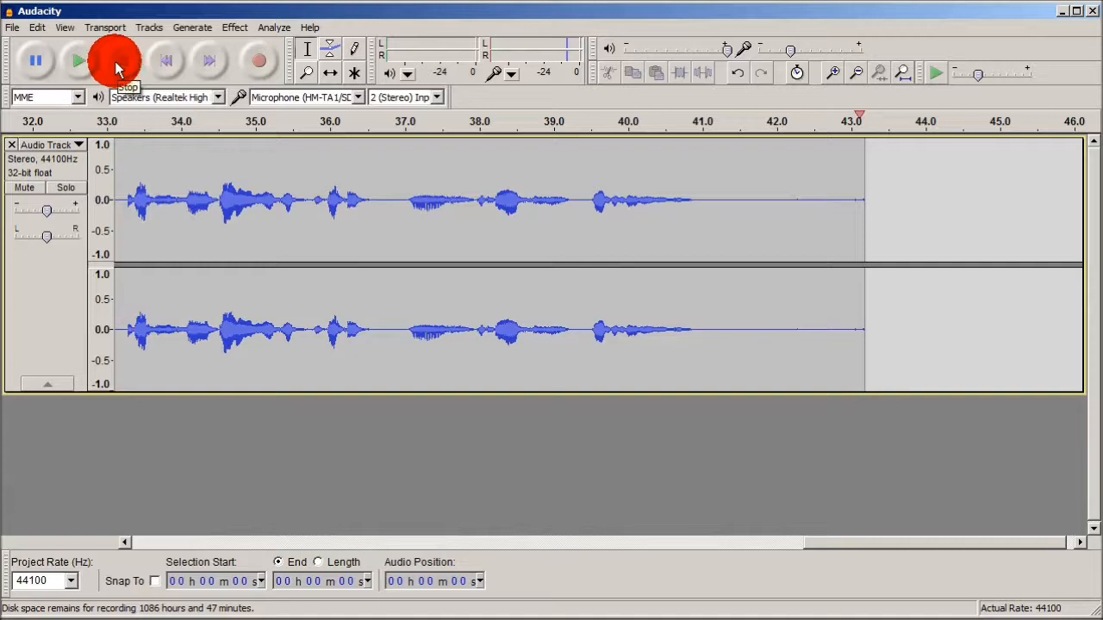
# Export the recorded narration as a WAV file named intro in C:\video\ColetonFishacre, leaving the metadata blank.
pyautogui.click(16, 29)
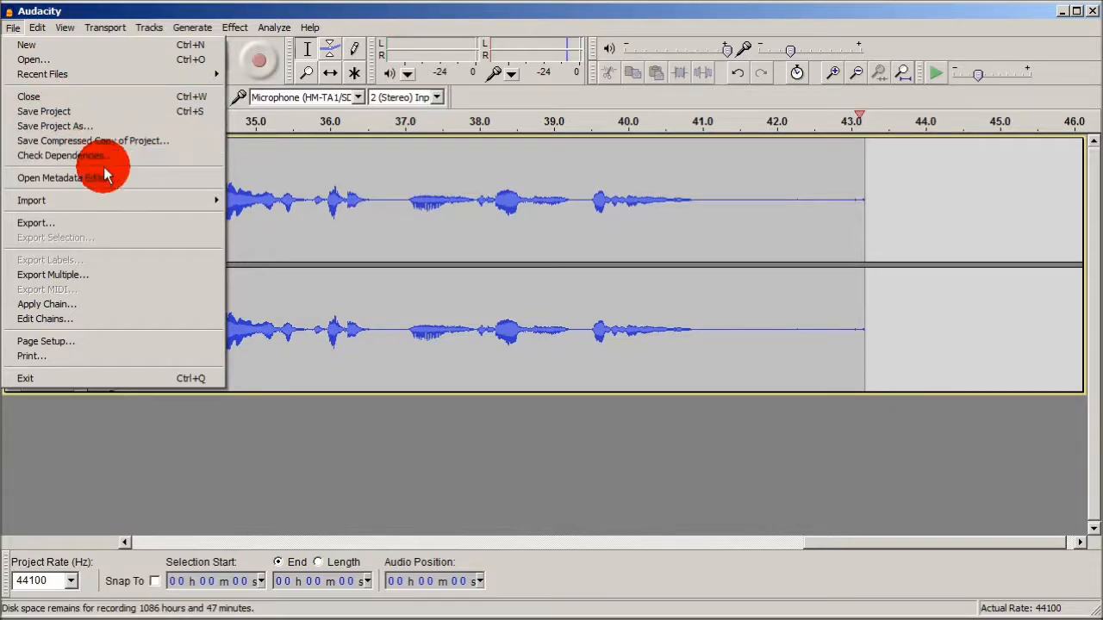
pyautogui.click(36, 223)
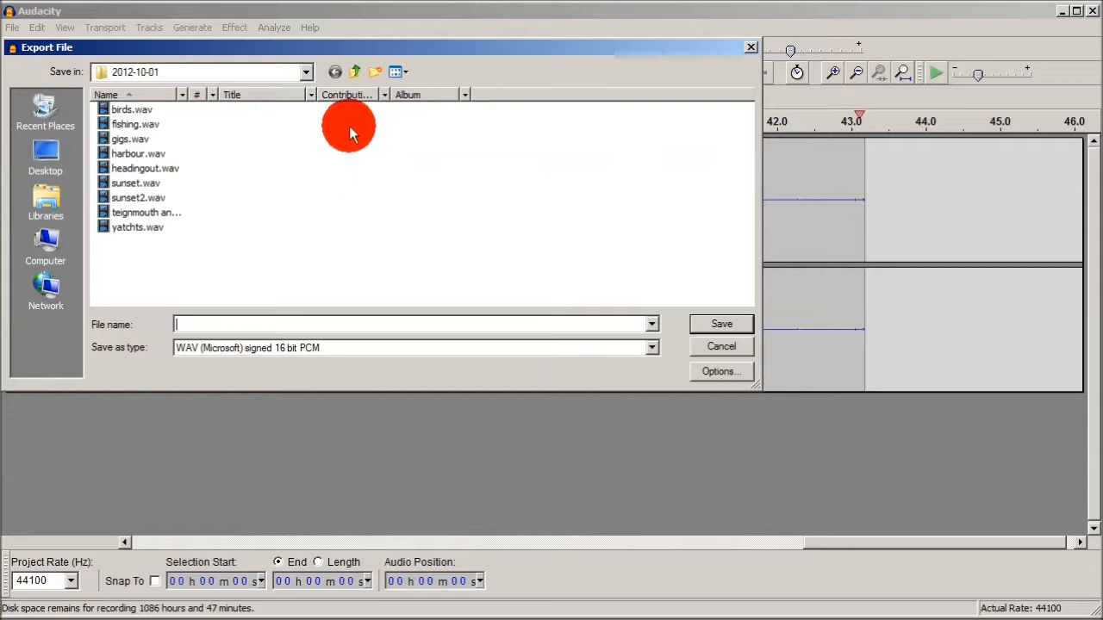
pyautogui.click(305, 72)
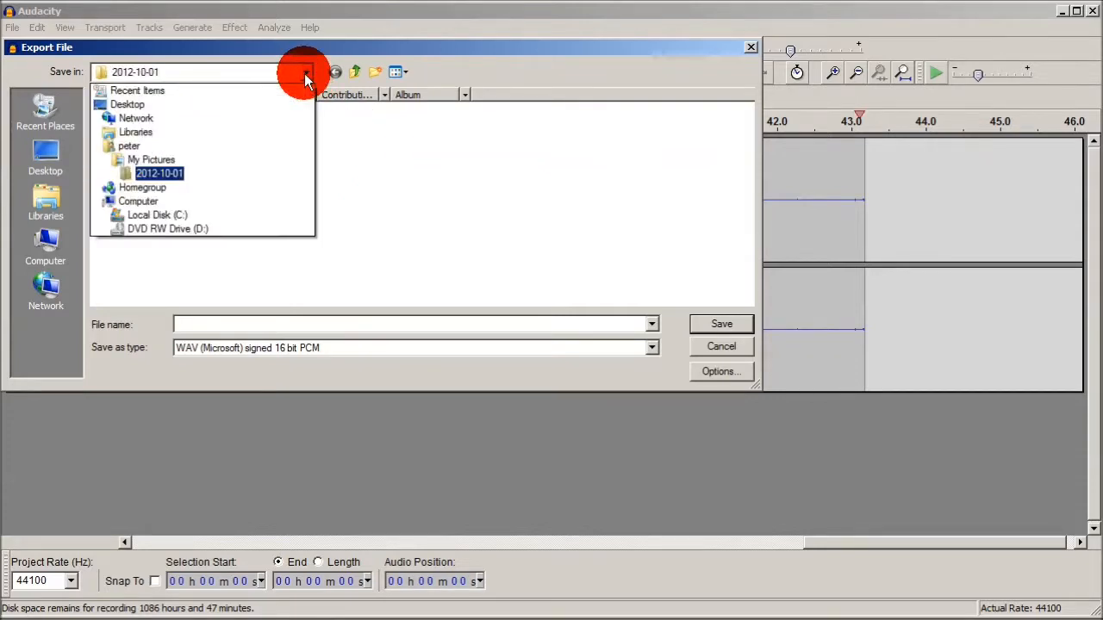
pyautogui.click(289, 214)
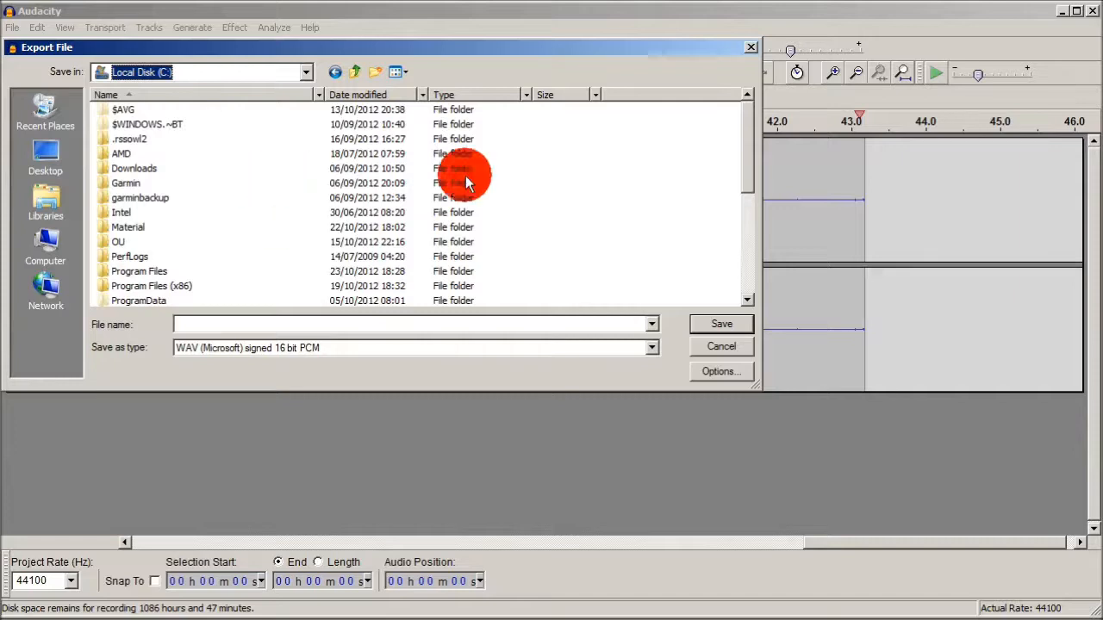
pyautogui.moveTo(745, 162); pyautogui.dragTo(709, 247)
pyautogui.doubleClick(114, 229)
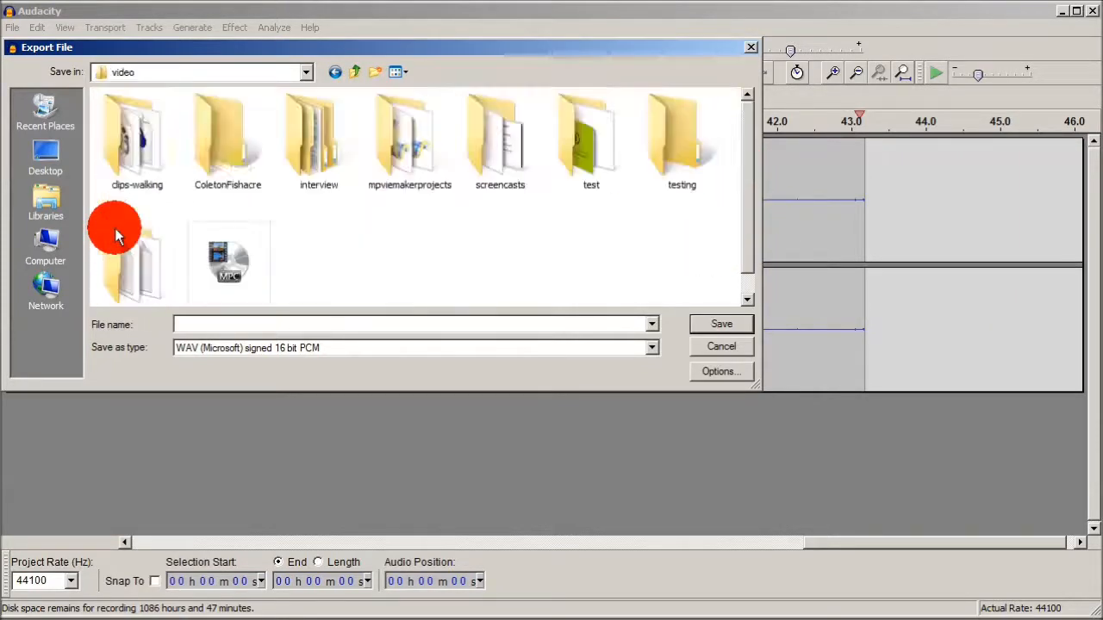
pyautogui.doubleClick(218, 172)
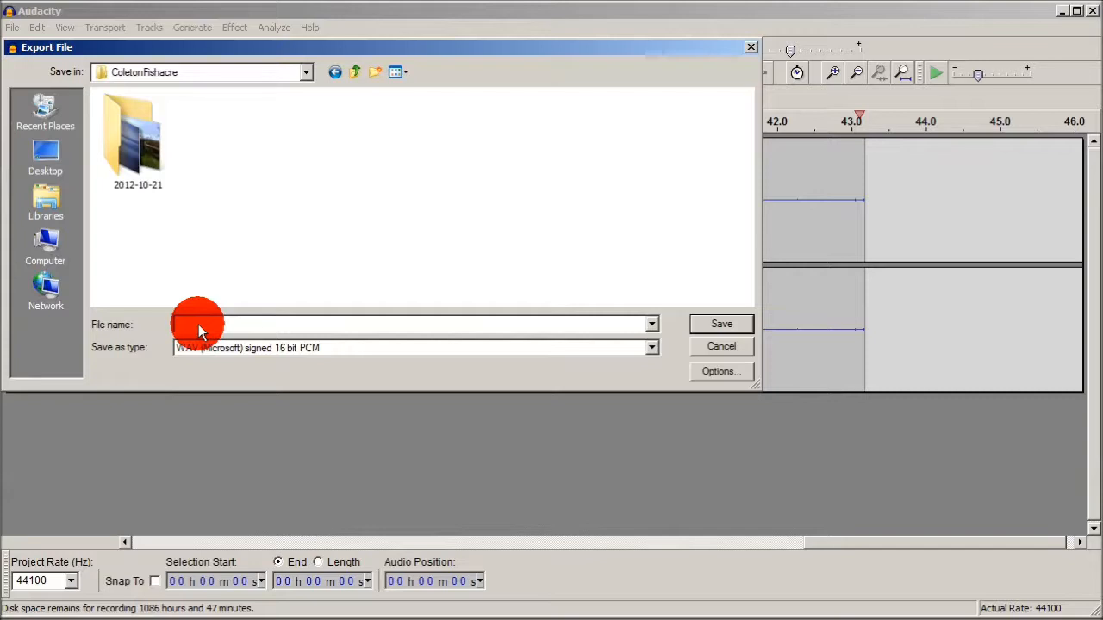
pyautogui.write('intro')
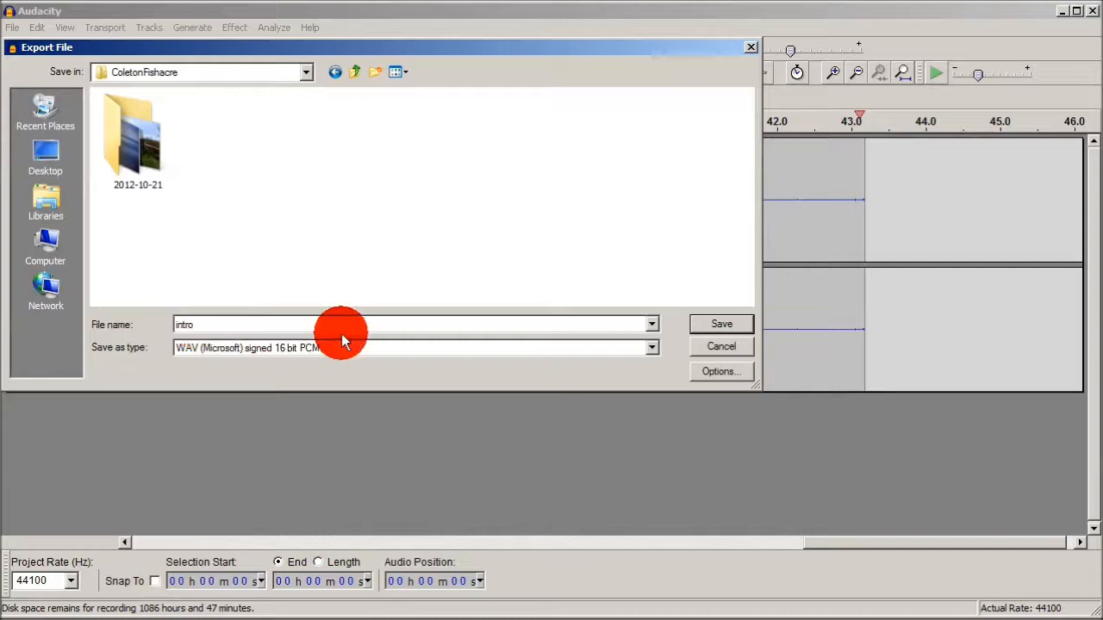
pyautogui.click(699, 326)
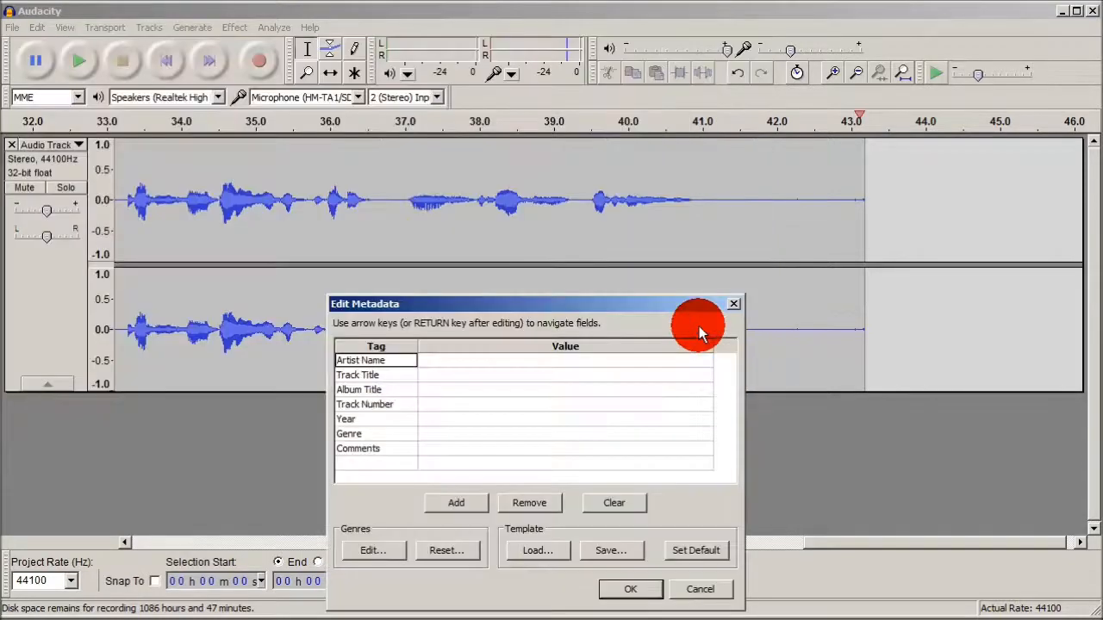
pyautogui.click(649, 590)
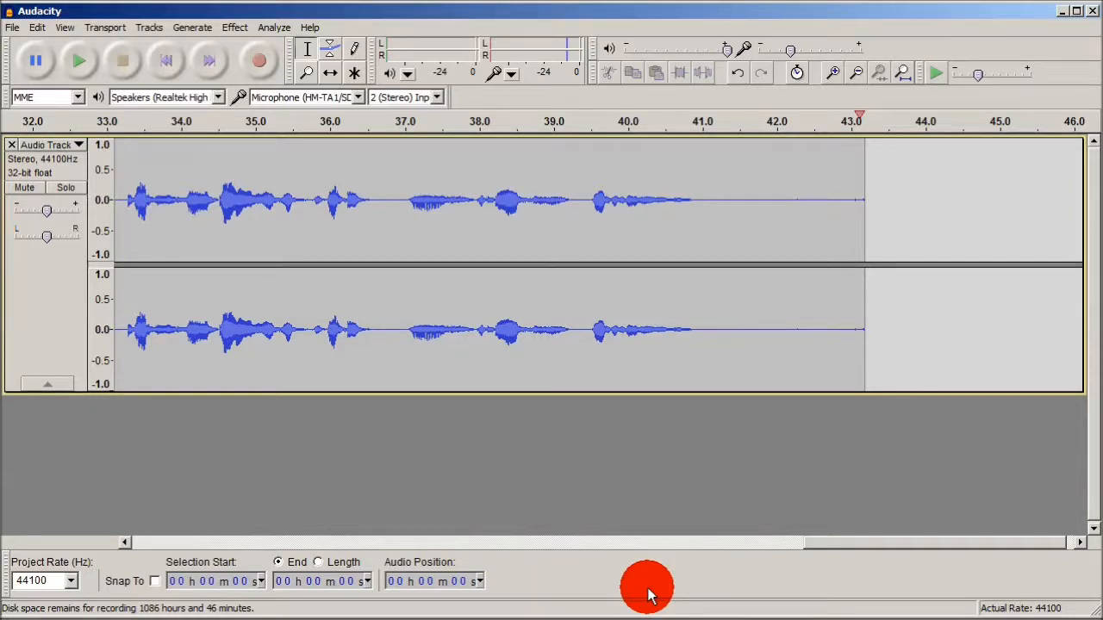
# Return to Movie Maker and insert the signpost photo before the first coastal clip in the storyboard.
pyautogui.click(1062, 15)
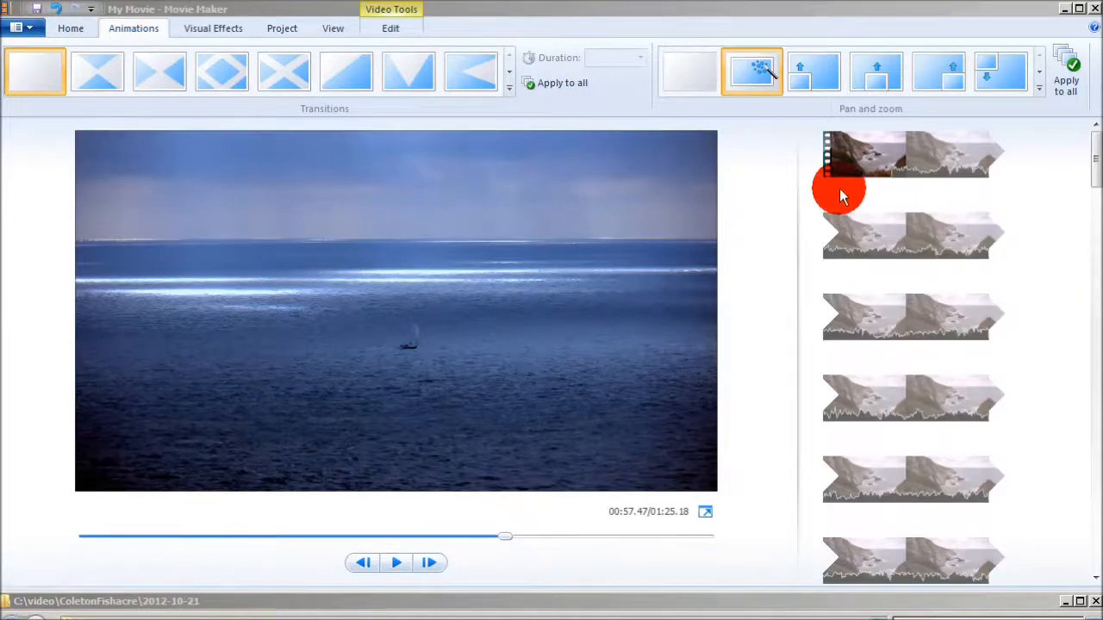
pyautogui.click(824, 171)
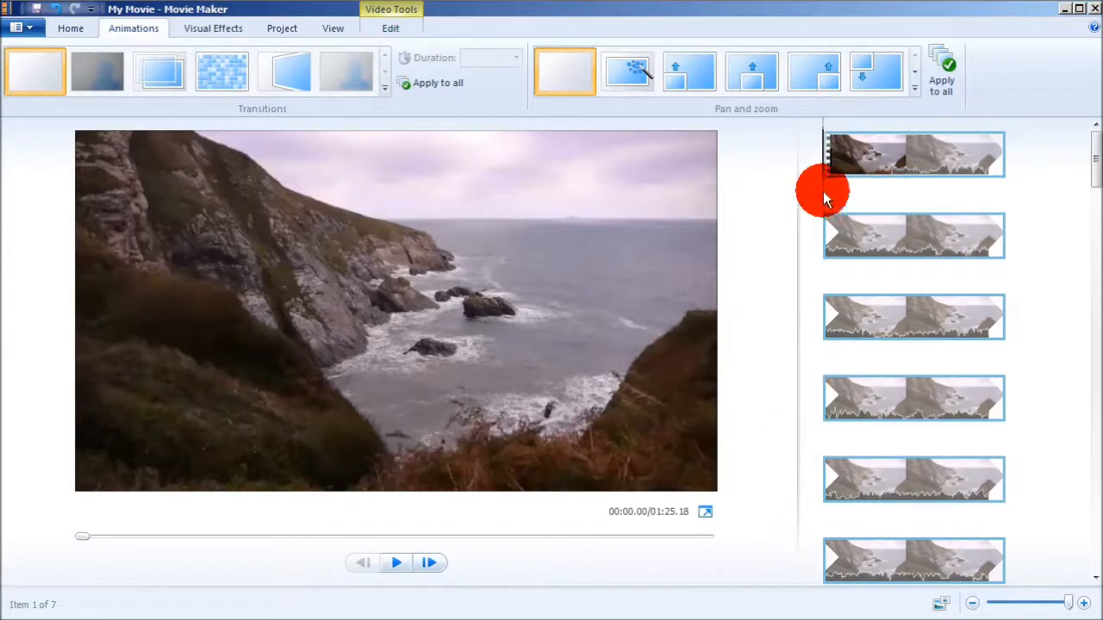
pyautogui.moveTo(819, 152); pyautogui.dragTo(819, 152)
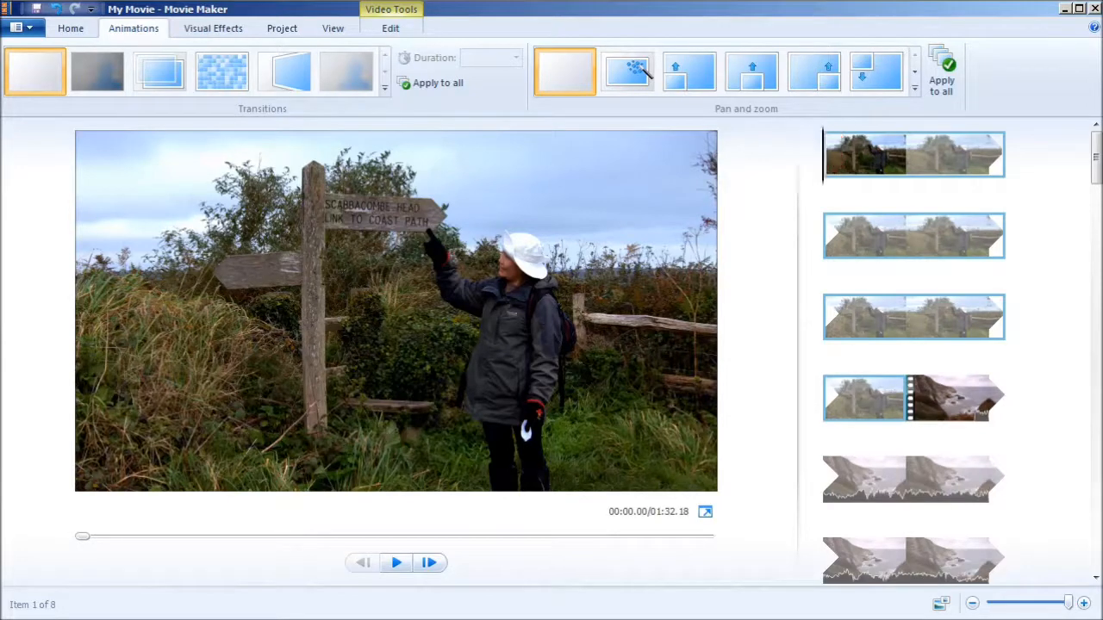
# Add intro.wav from the ColetonFishacre folder as an audio track starting at the beginning of the movie.
pyautogui.moveTo(1102, 241); pyautogui.dragTo(394, 463)
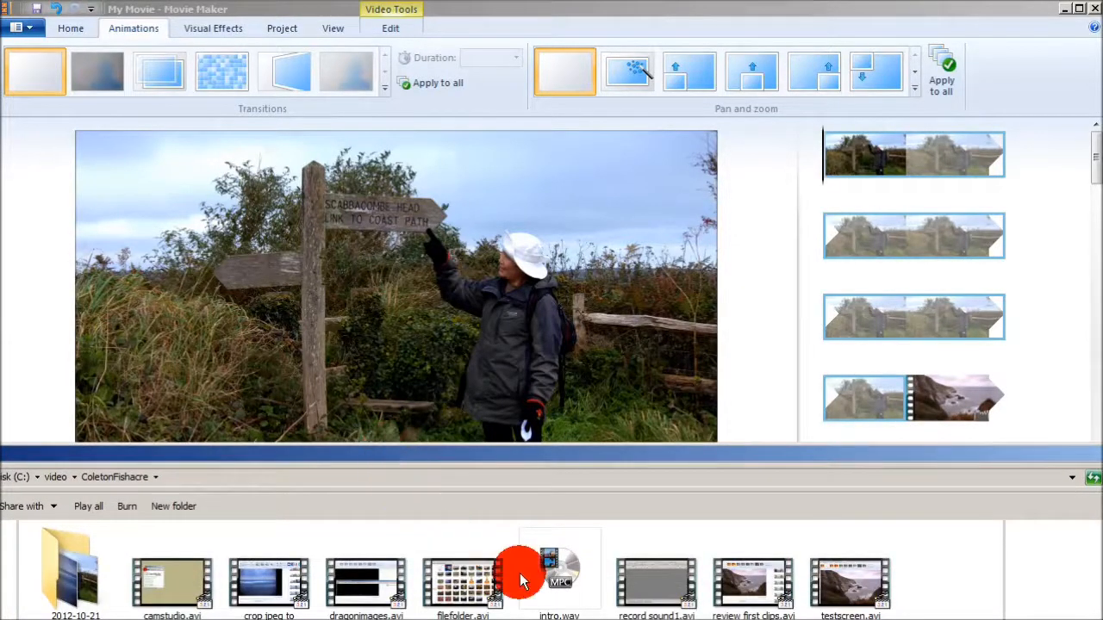
pyautogui.click(575, 540)
pyautogui.moveTo(577, 534); pyautogui.dragTo(770, 248)
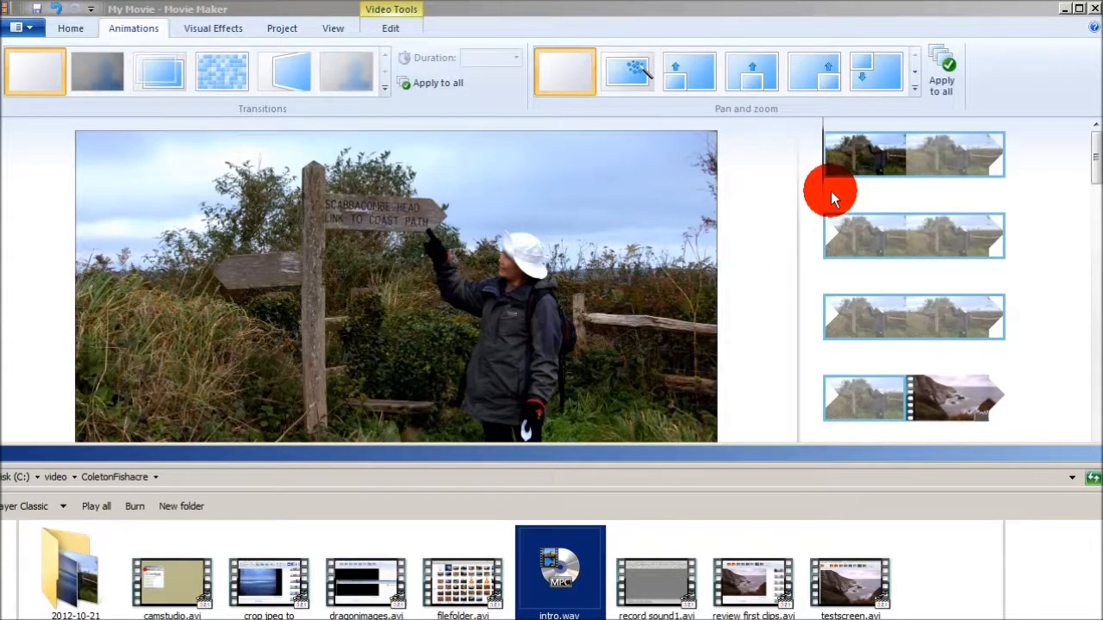
pyautogui.moveTo(831, 190); pyautogui.dragTo(830, 191)
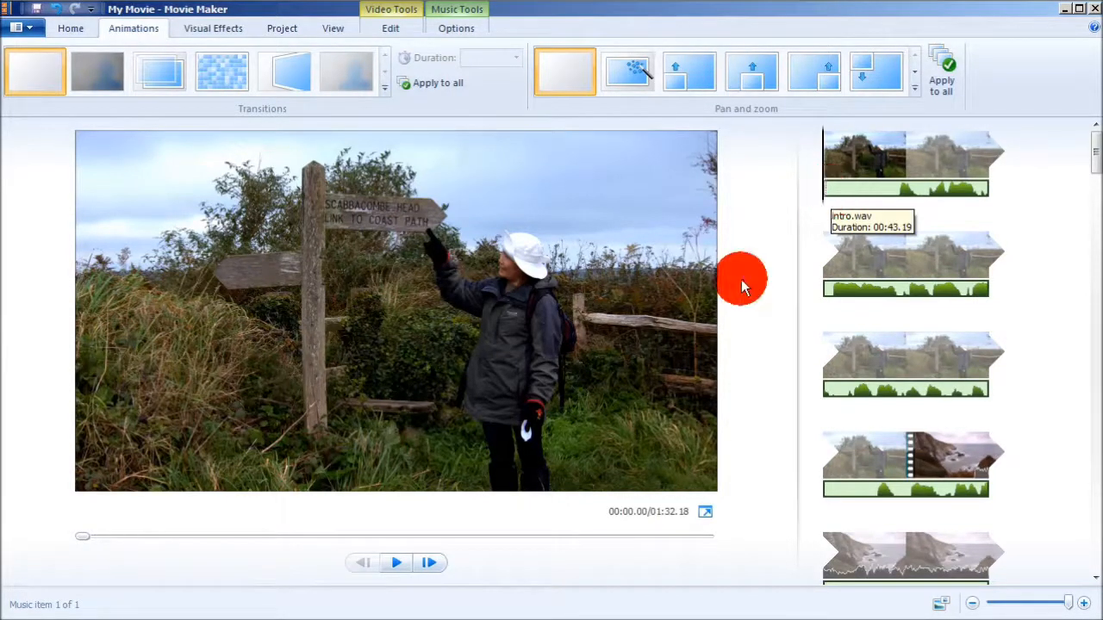
# Play the movie with the narration, pause at 00:27.20 and split the audio track at that point.
pyautogui.click(398, 562)
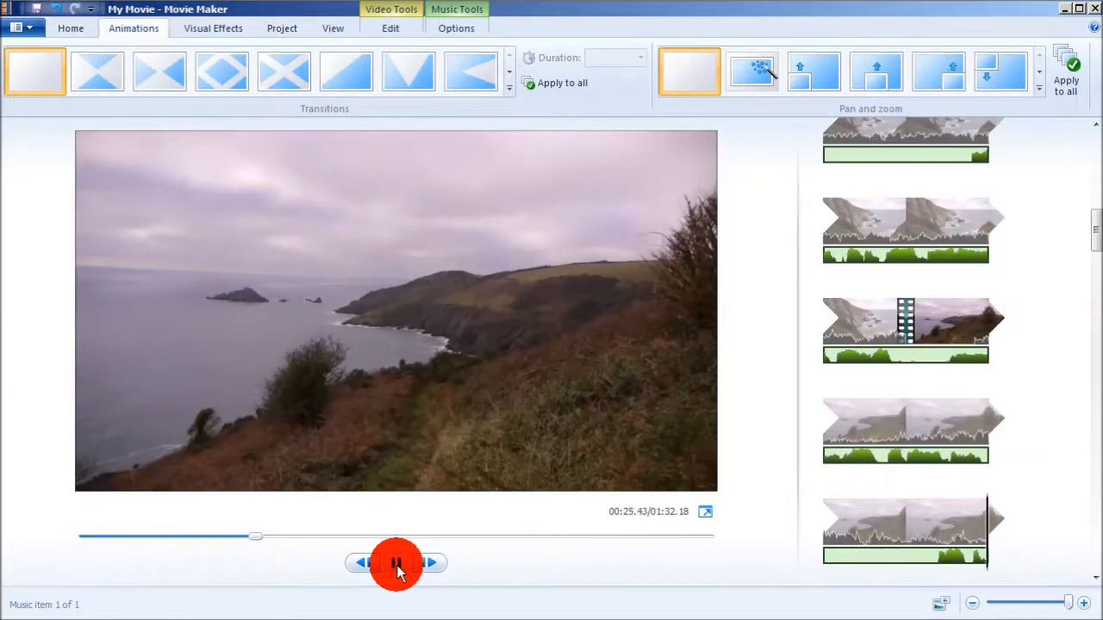
pyautogui.click(396, 564)
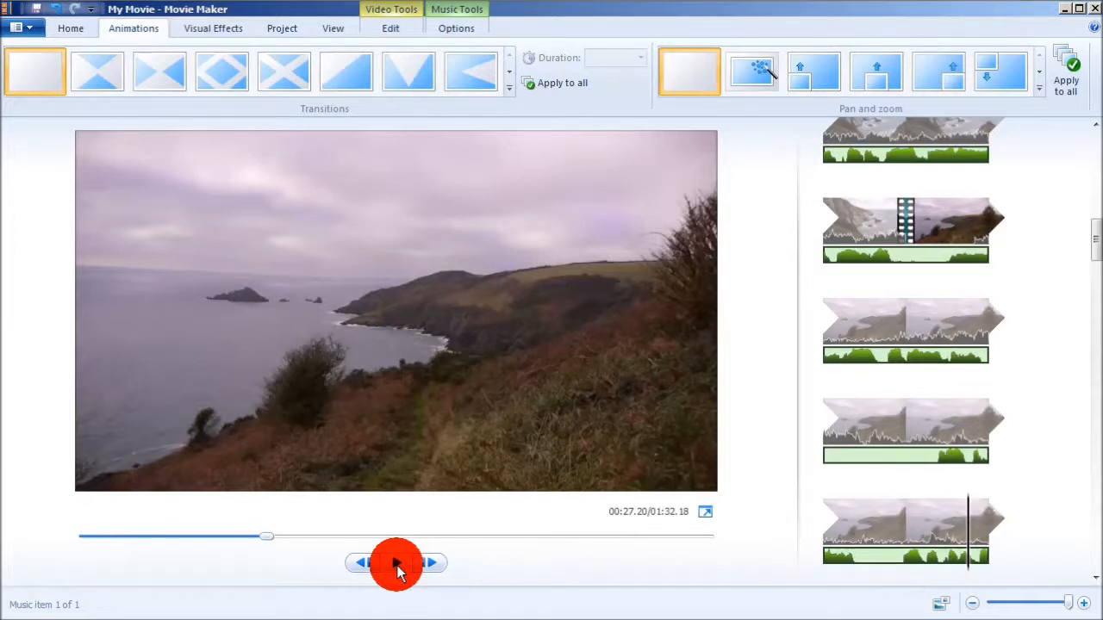
pyautogui.rightClick(967, 524)
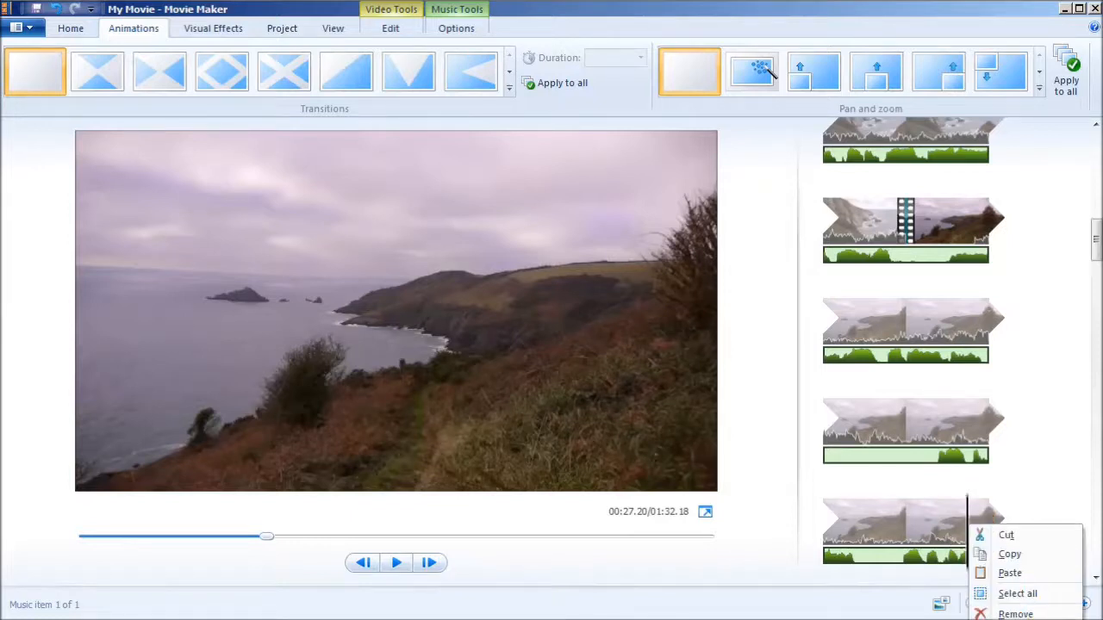
pyautogui.click(1010, 619)
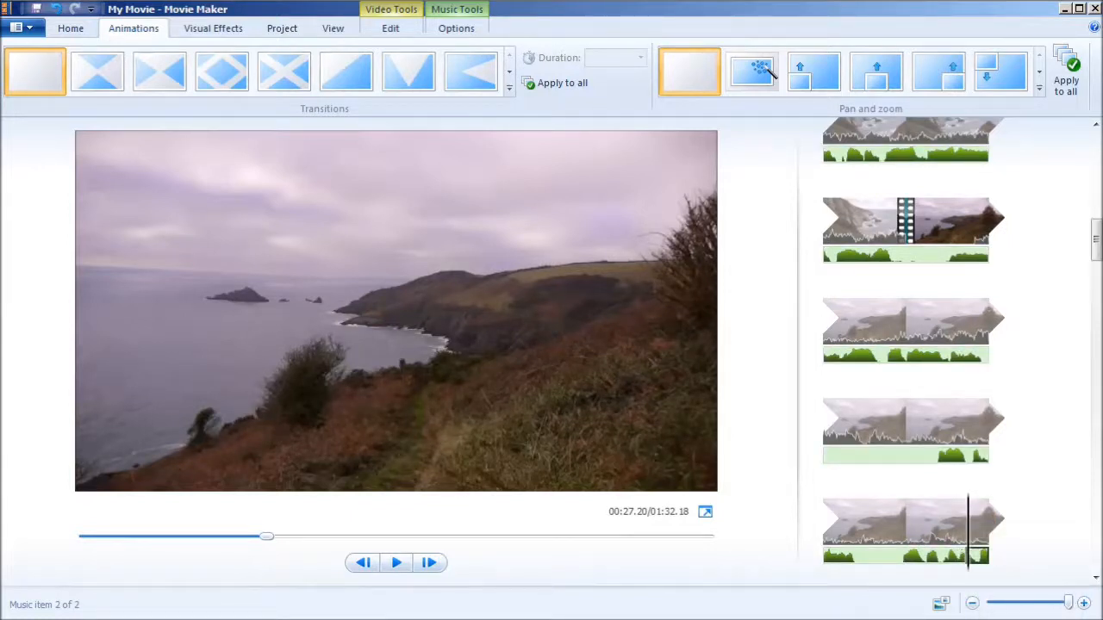
# Remove the video clip 00001.MTS, the third item, from the storyboard.
pyautogui.moveTo(1096, 220); pyautogui.dragTo(1097, 277)
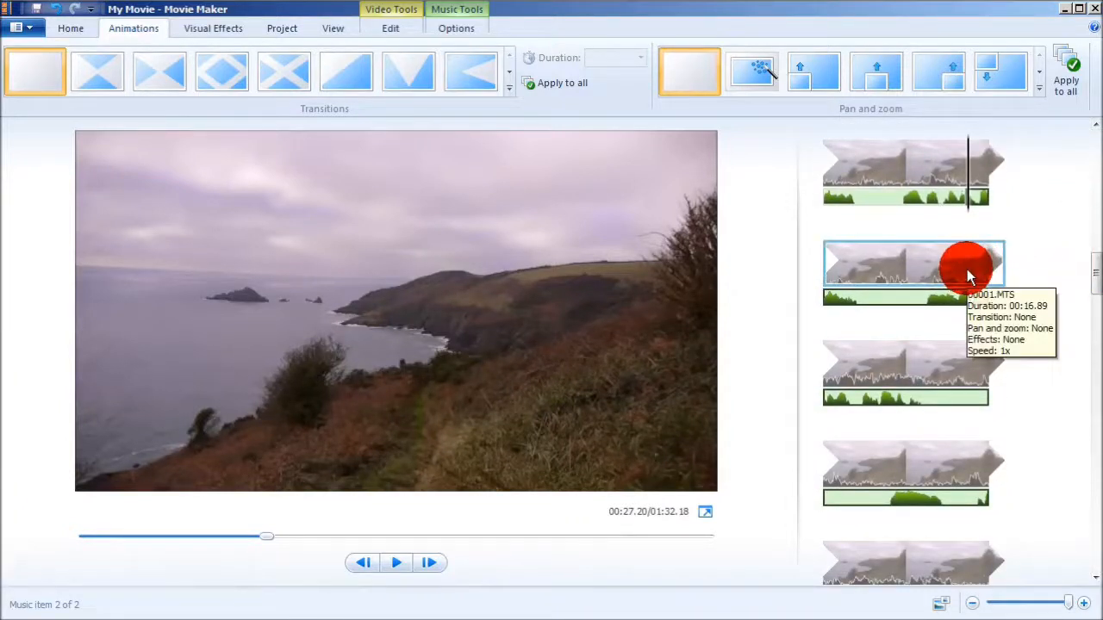
pyautogui.rightClick(922, 272)
pyautogui.click(881, 272)
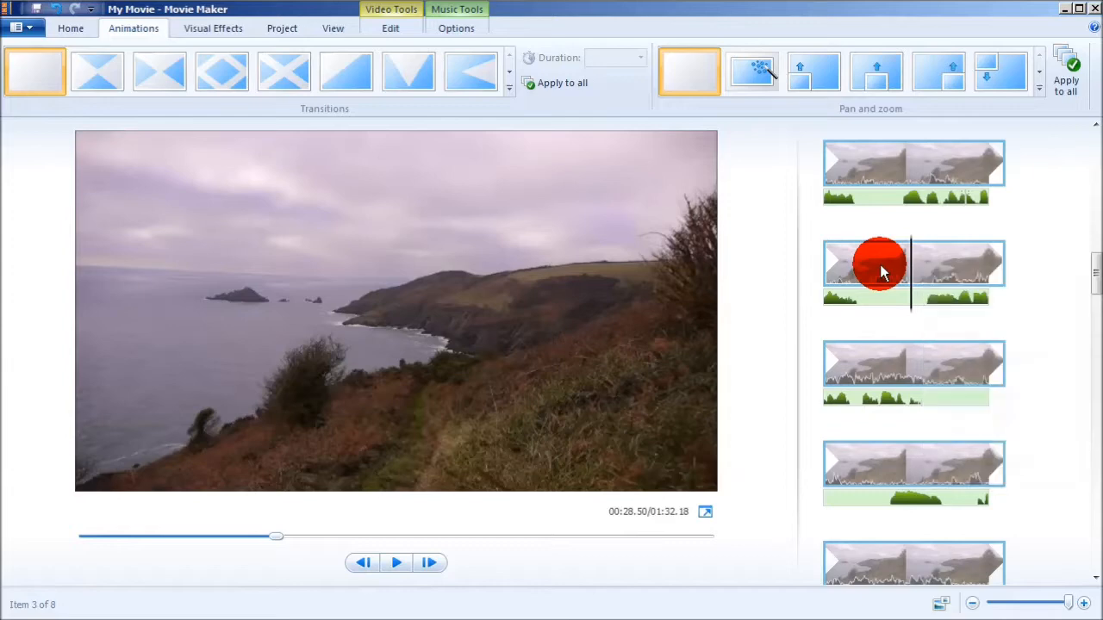
pyautogui.rightClick(925, 269)
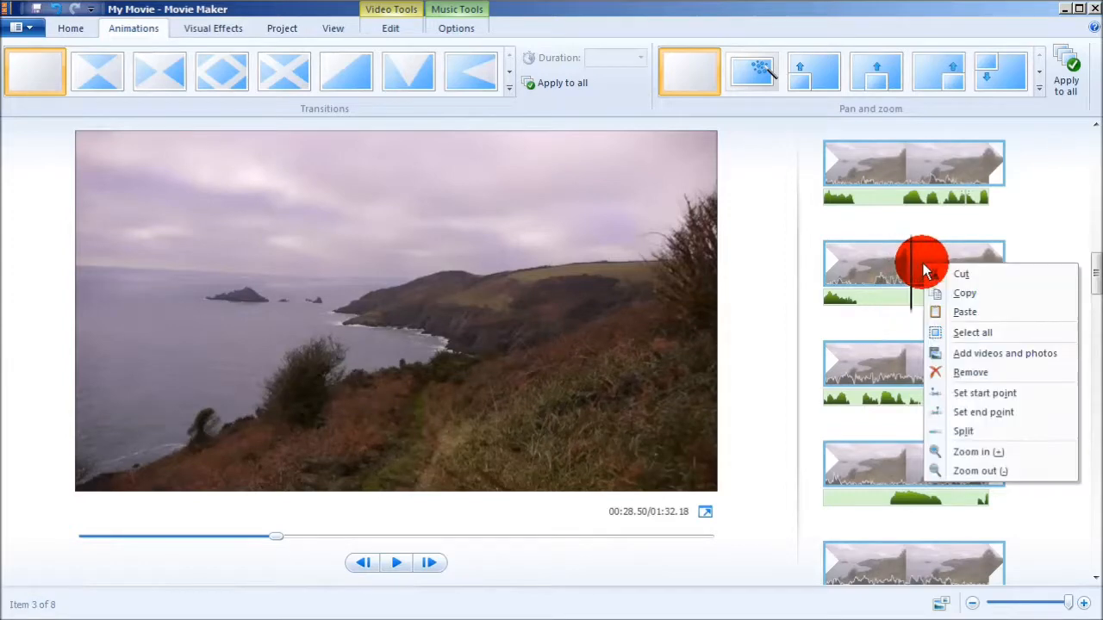
pyautogui.click(951, 372)
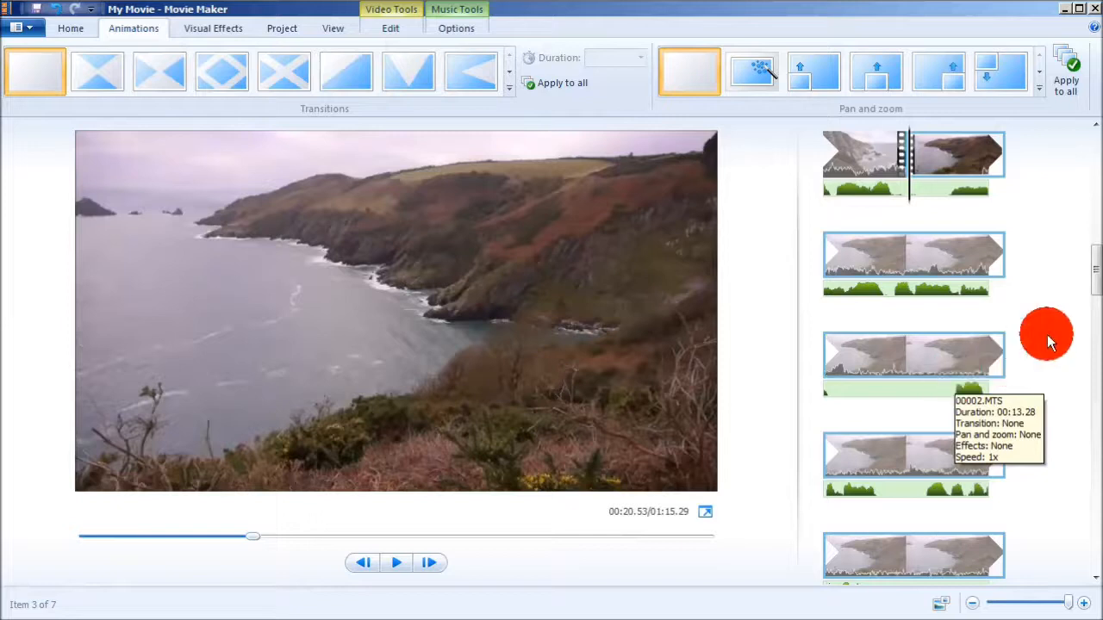
# Move the animated seascape photo one item earlier, directly after the 00002.MTS clip in the storyboard.
pyautogui.scroll(-1, 1096, 295)
pyautogui.moveTo(1095, 295); pyautogui.dragTo(1090, 416)
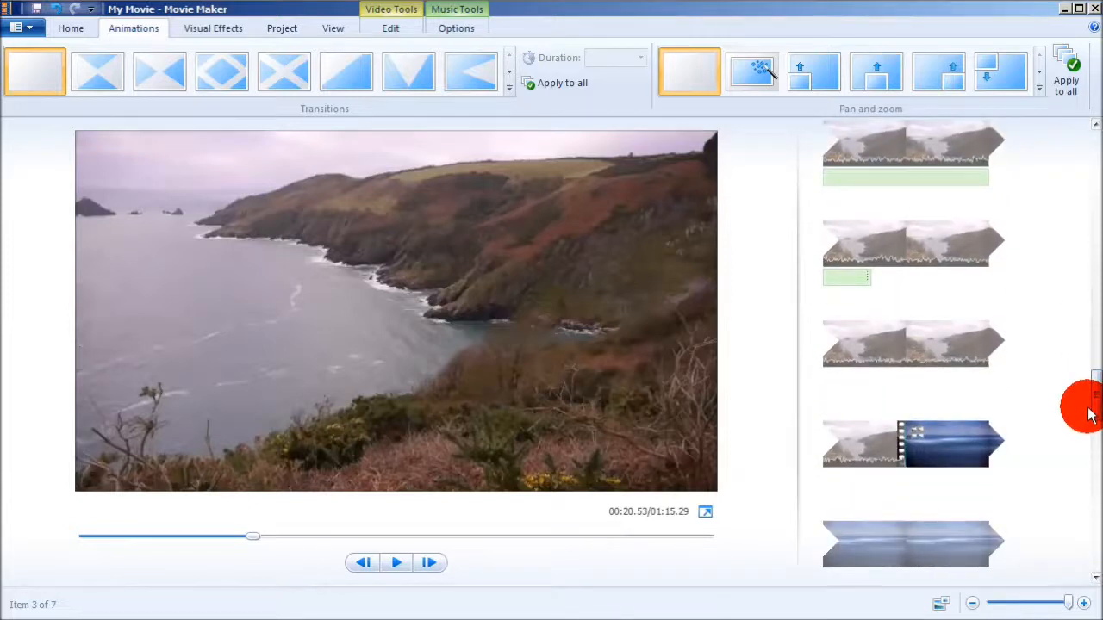
pyautogui.click(964, 454)
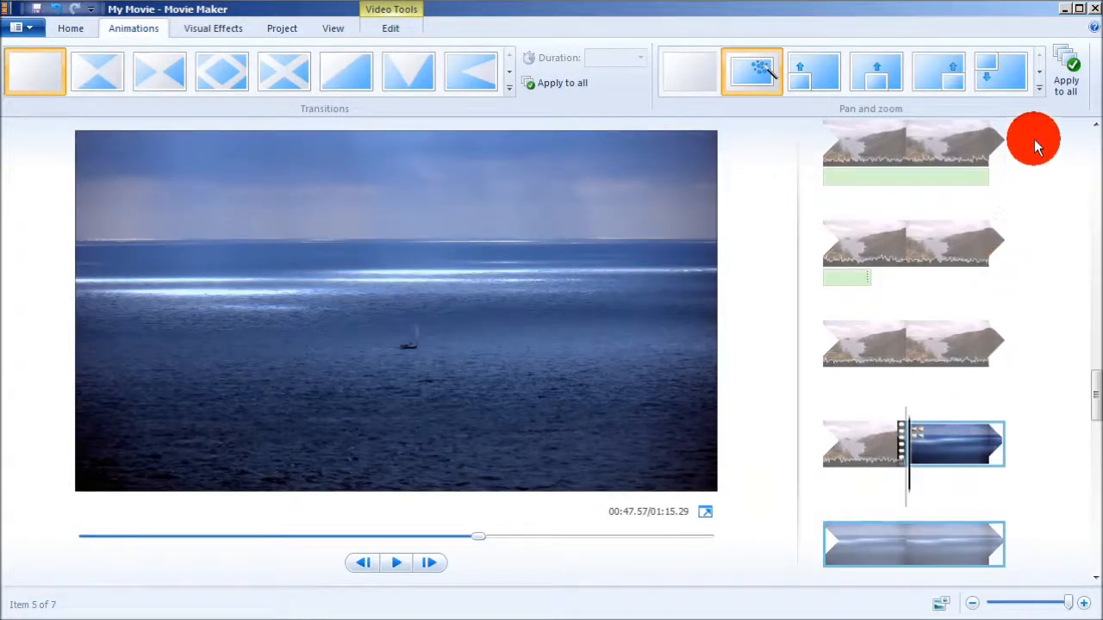
pyautogui.scroll(5, 1034, 139)
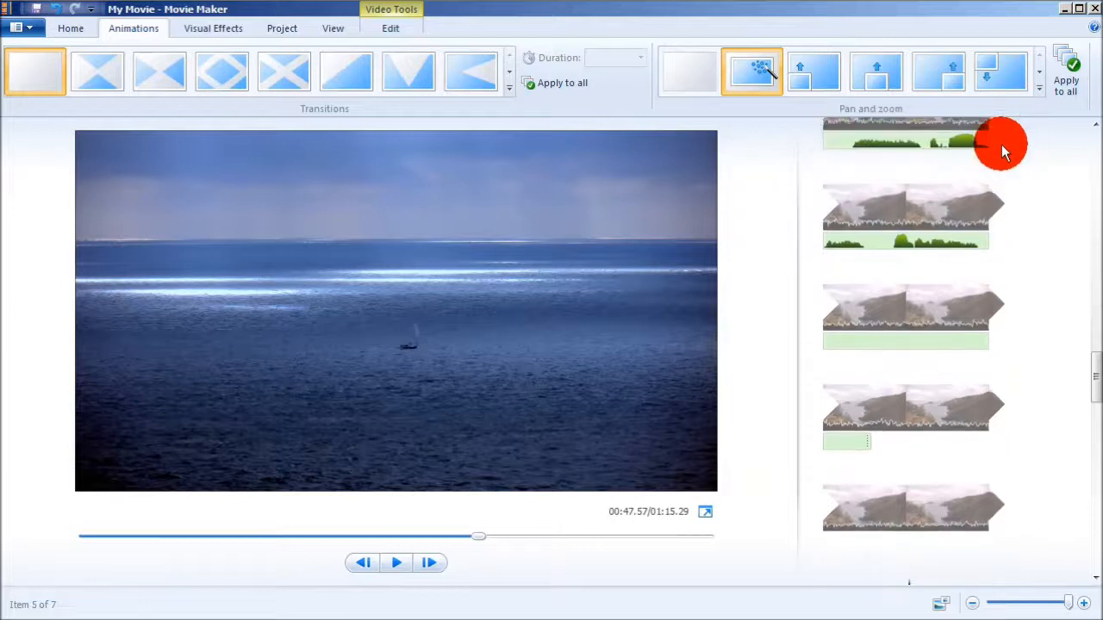
pyautogui.scroll(5, 1010, 138)
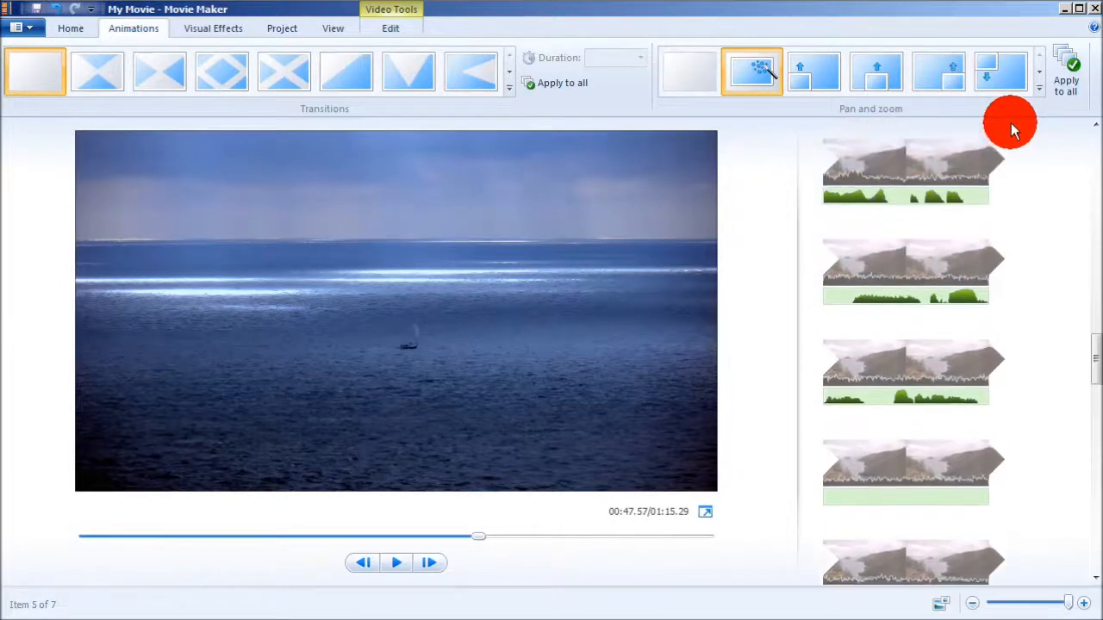
pyautogui.scroll(4, 1010, 122)
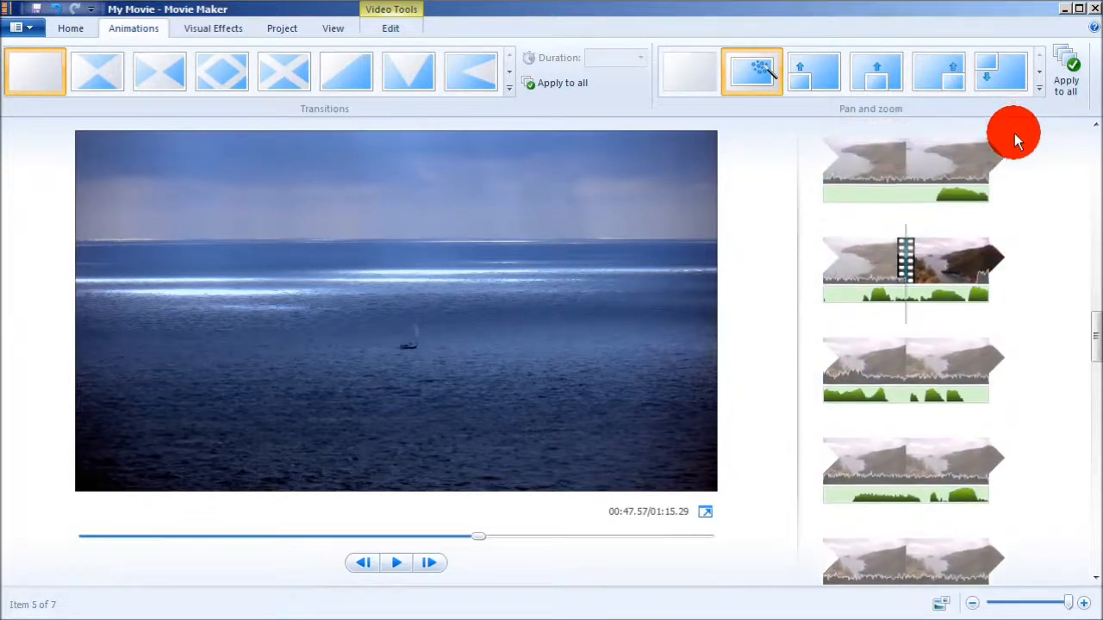
pyautogui.scroll(4, 1025, 136)
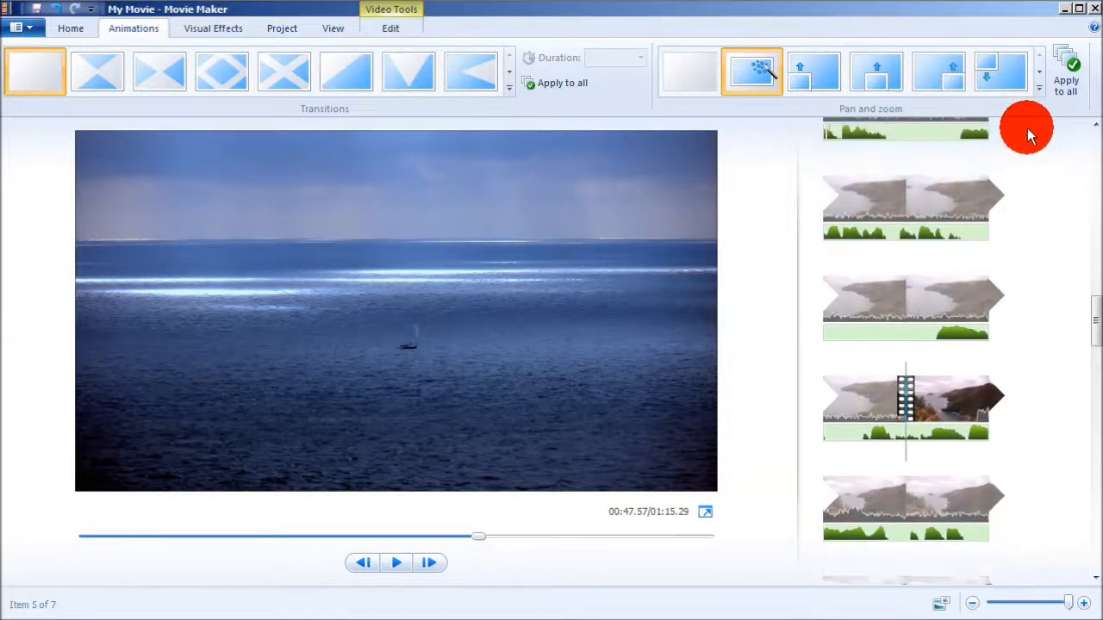
pyautogui.click(905, 419)
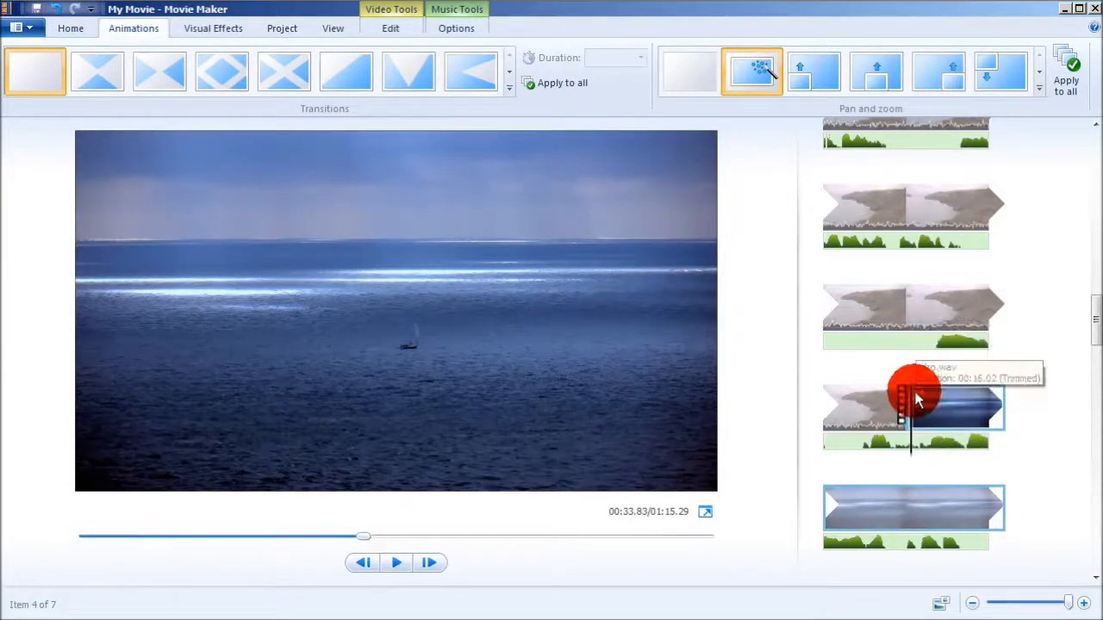
# Play the movie from the end of the 00002.MTS clip into the seascape photo, then pause the preview.
pyautogui.click(910, 318)
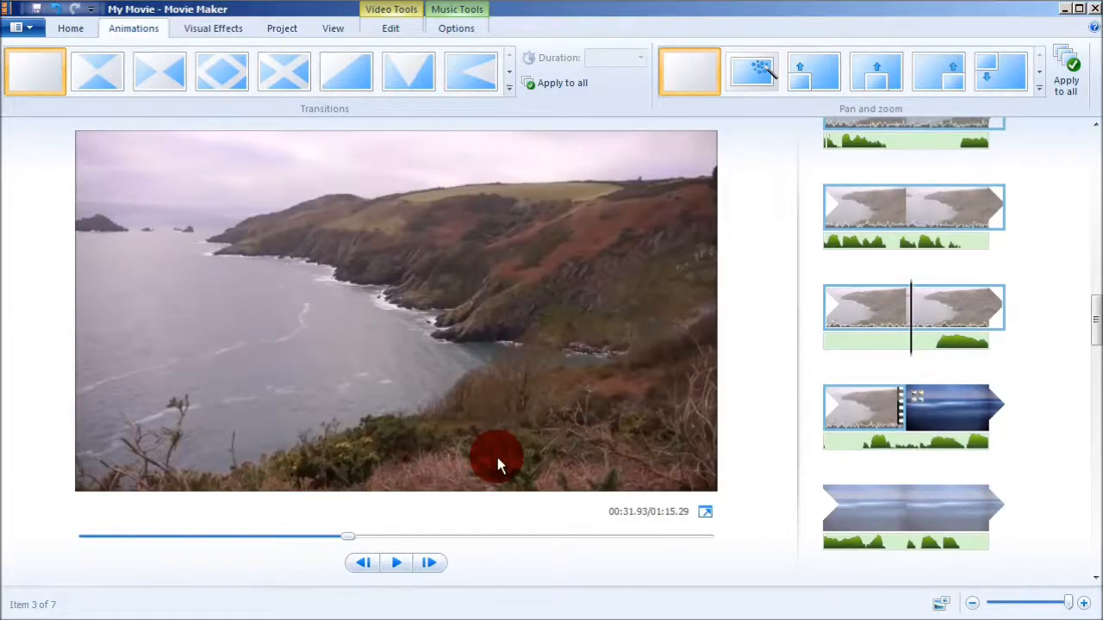
pyautogui.click(398, 563)
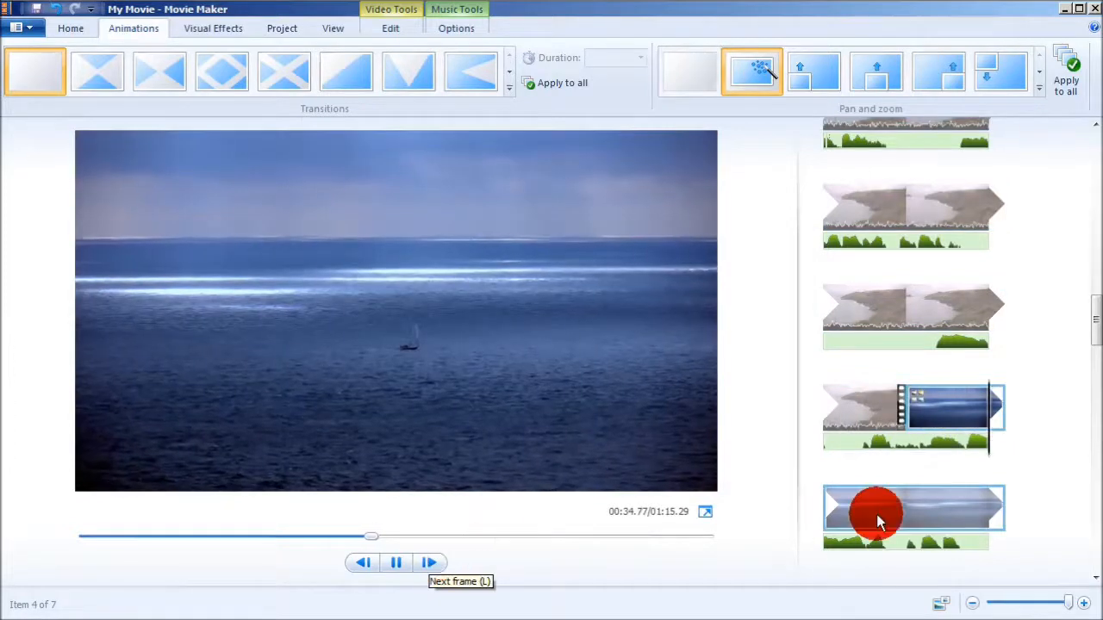
pyautogui.click(385, 571)
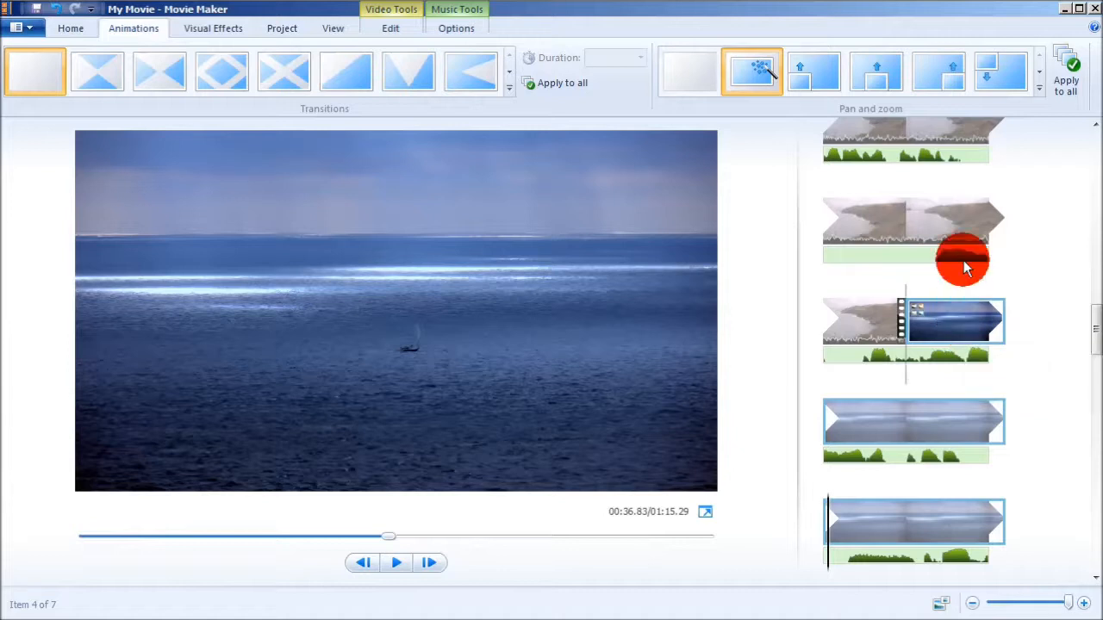
# Move the animated seascape photo one item earlier in the storyboard, directly before the 00002.MTS clip.
pyautogui.scroll(1, 963, 182)
pyautogui.scroll(4, 963, 127)
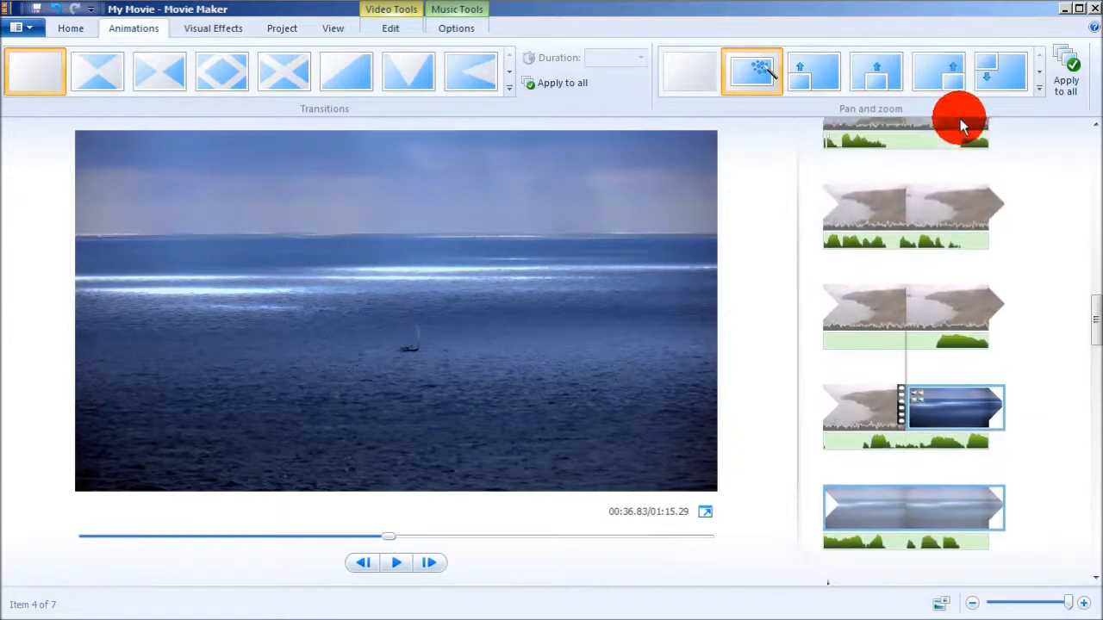
pyautogui.scroll(5, 960, 137)
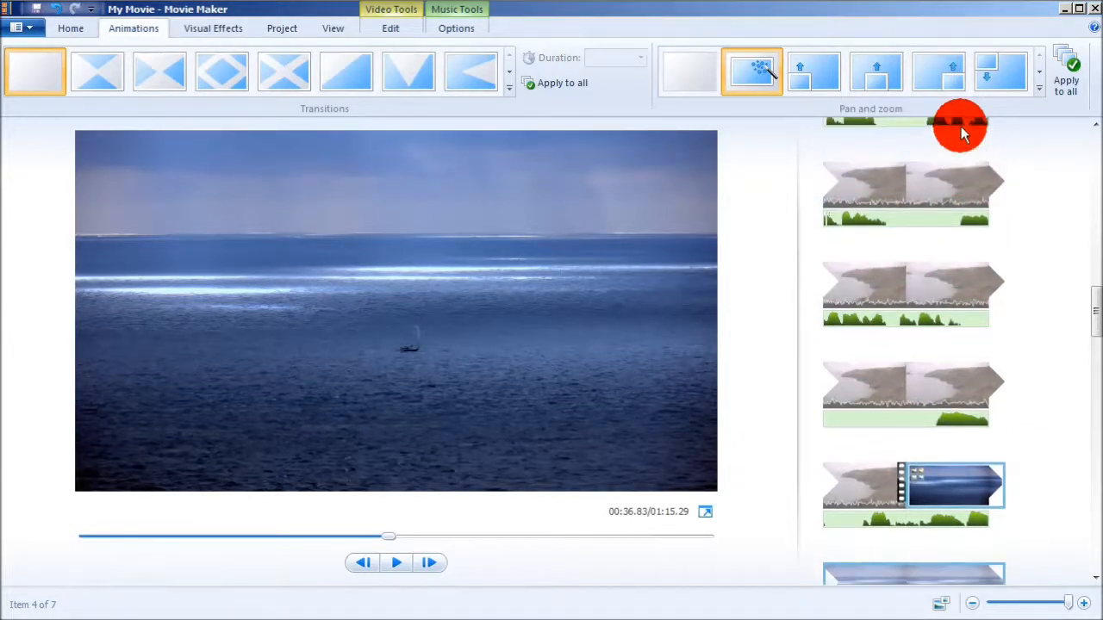
pyautogui.scroll(5, 962, 131)
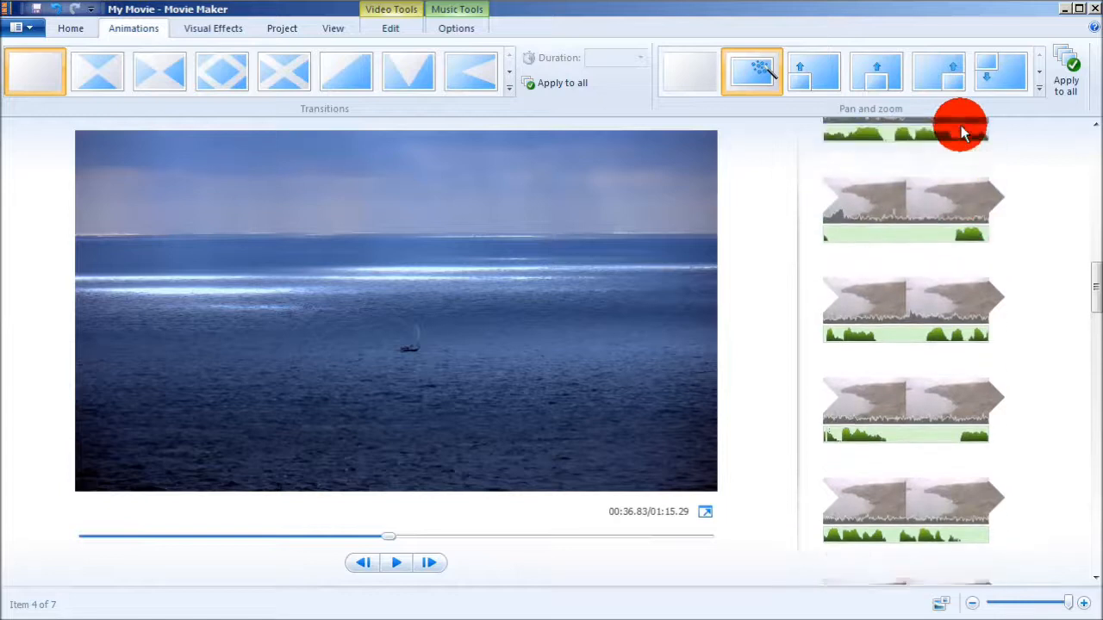
pyautogui.scroll(1, 960, 129)
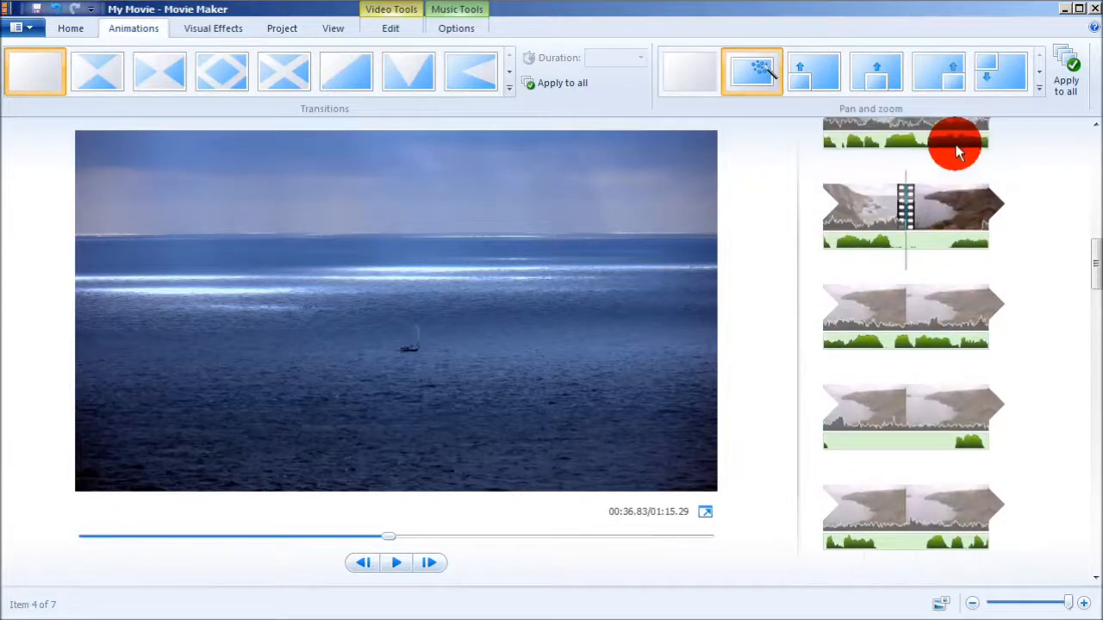
pyautogui.click(909, 222)
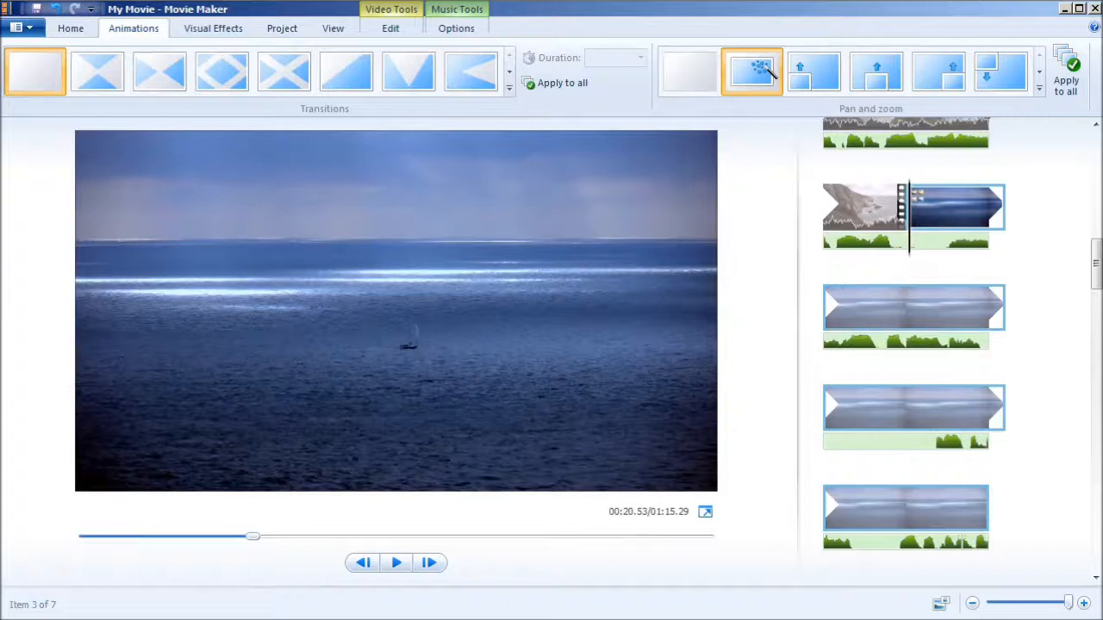
# Play the movie from just before the seascape photo into the cliff clip that follows it, then pause the preview.
pyautogui.moveTo(1100, 260); pyautogui.dragTo(1100, 236)
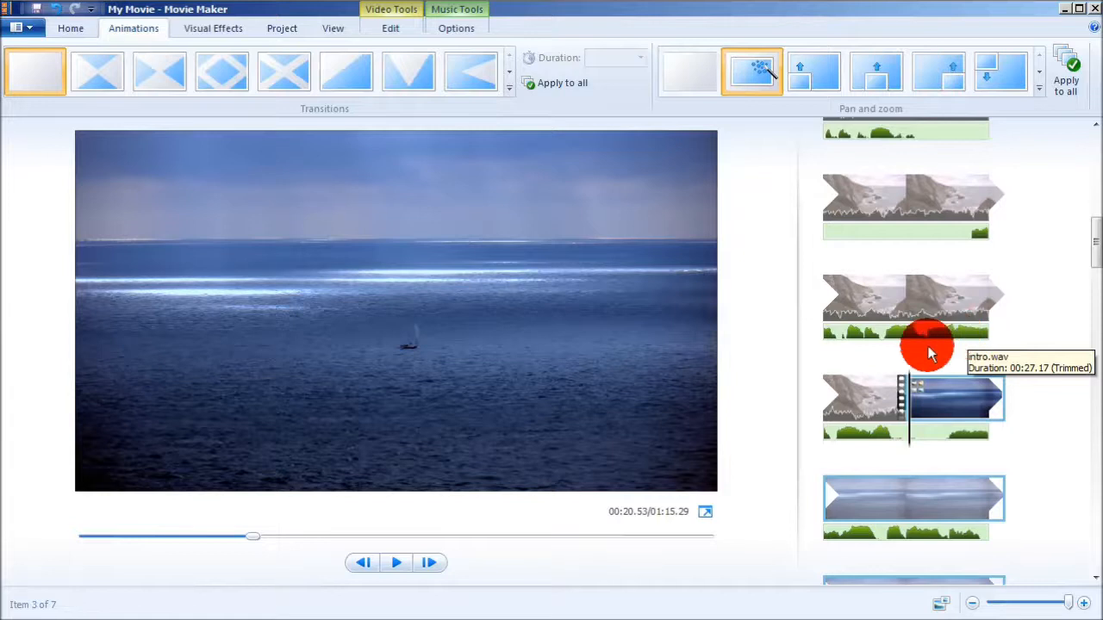
pyautogui.click(901, 301)
pyautogui.click(395, 563)
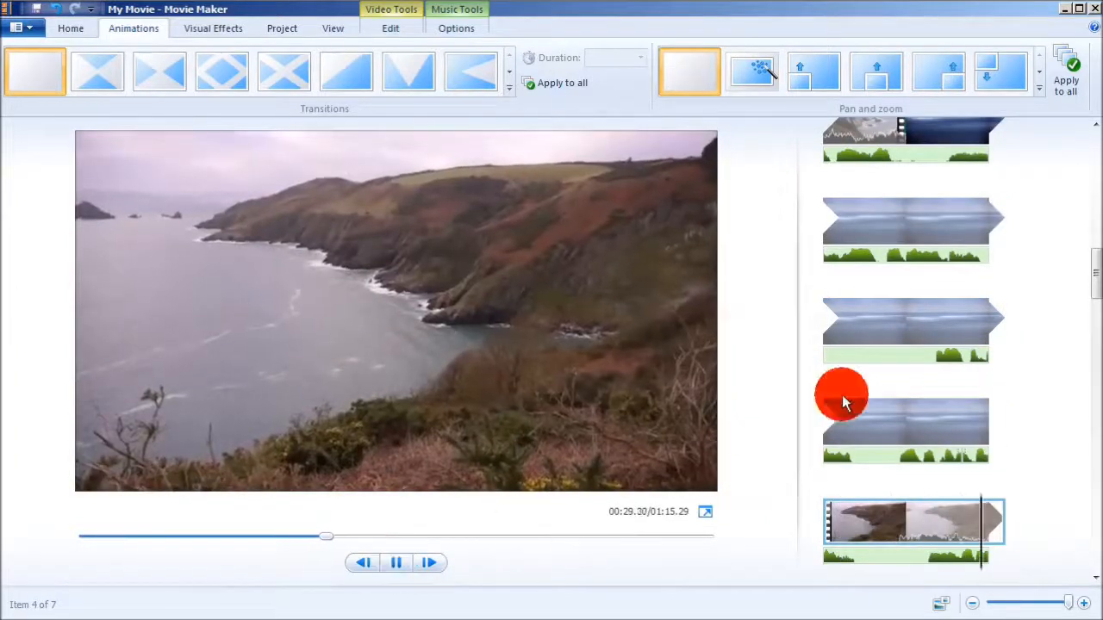
pyautogui.moveTo(1097, 293)
pyautogui.mouseDown()
pyautogui.moveTo(1098, 265)
pyautogui.moveTo(1098, 305)
pyautogui.mouseUp()
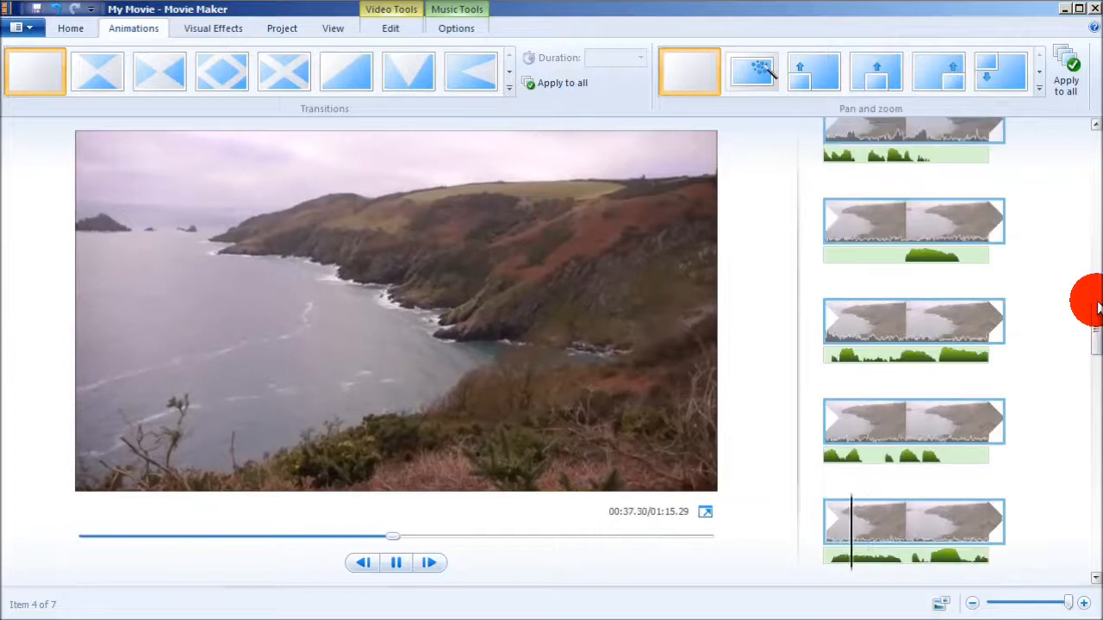
pyautogui.click(396, 563)
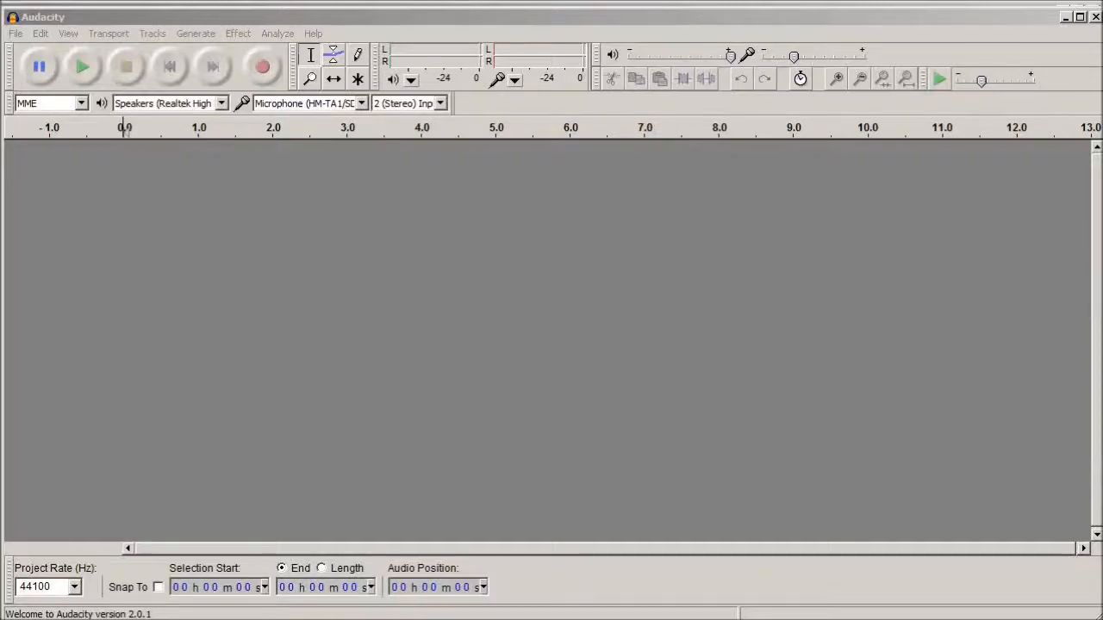
# In Audacity, record a narration track and export it as the WAV file "towards coleton fishacre" in the ColetonFishacre folder with blank metadata.
pyautogui.click(264, 69)
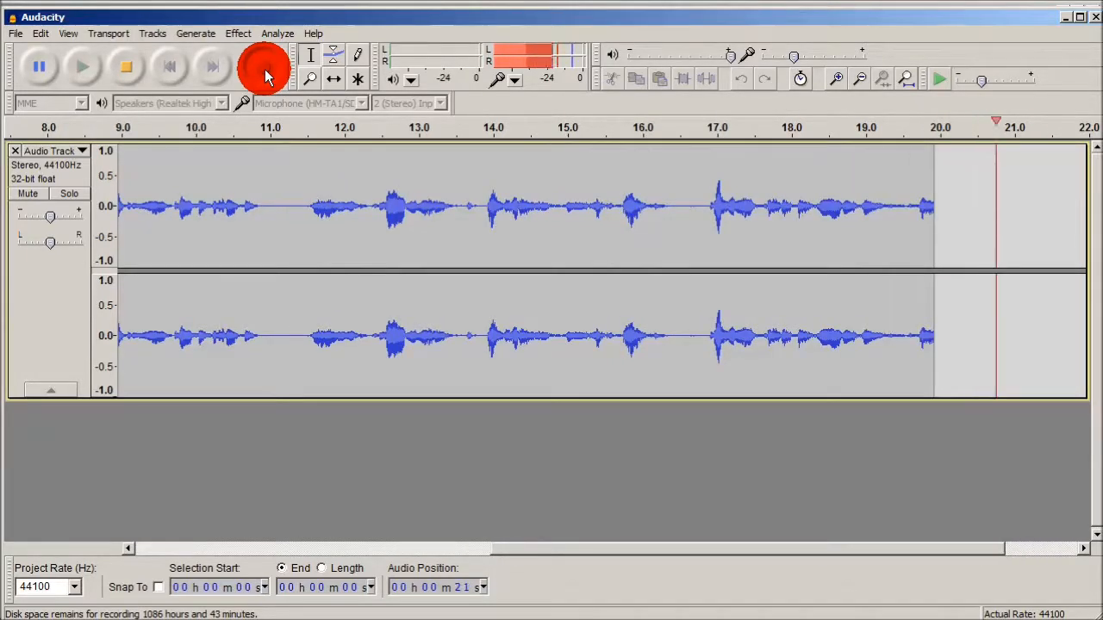
pyautogui.click(134, 68)
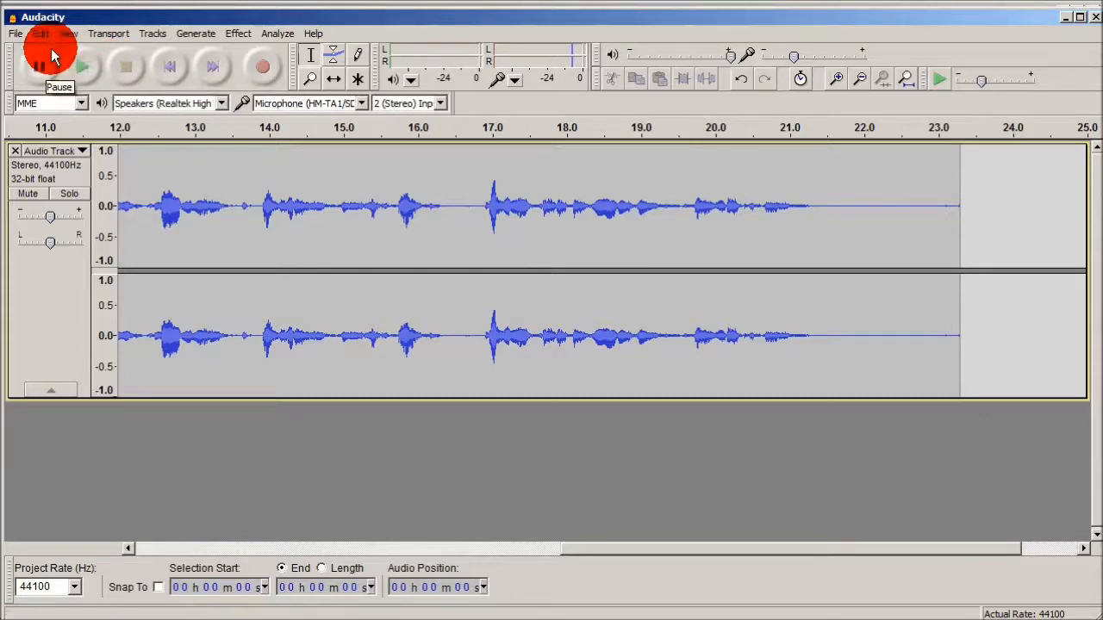
pyautogui.click(14, 34)
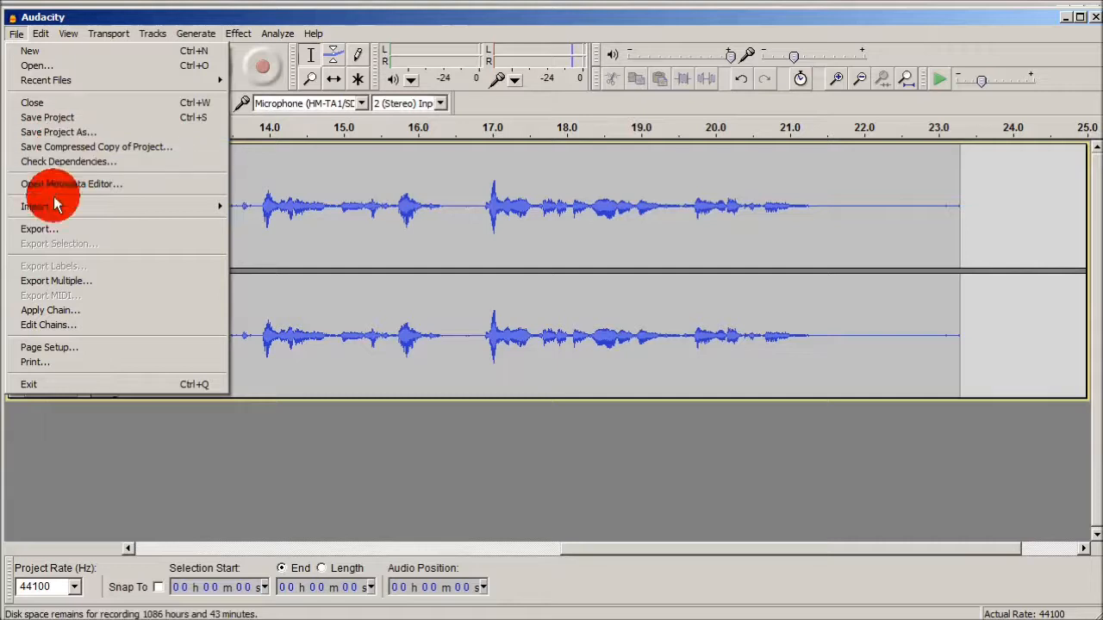
pyautogui.click(37, 230)
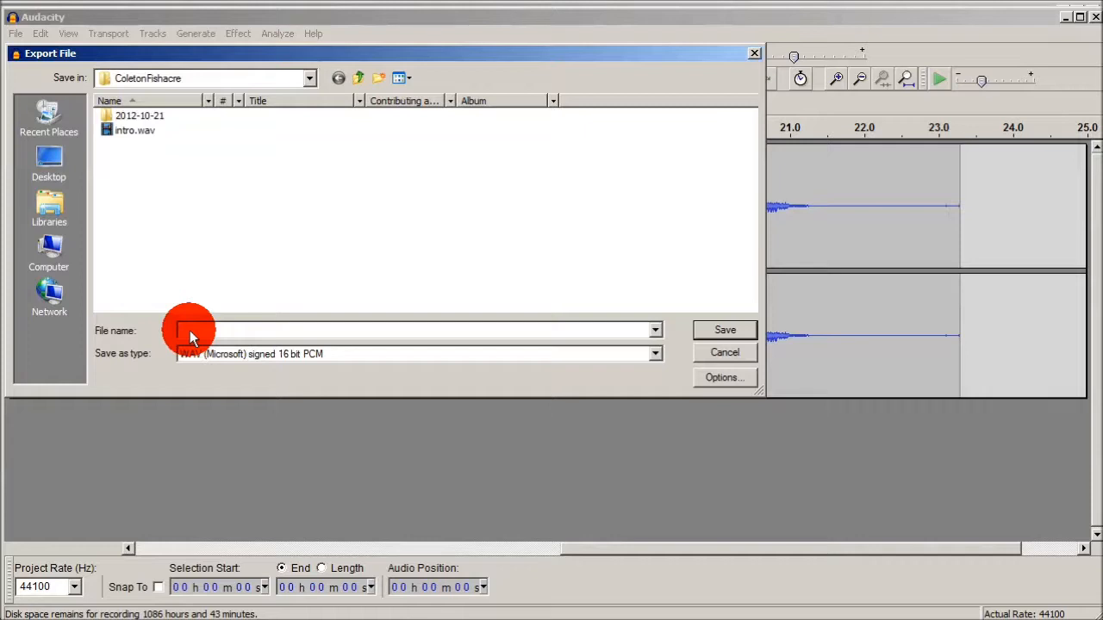
pyautogui.write('final')
pyautogui.write(' coleton ')
pyautogui.write('fisha')
pyautogui.write('cre')
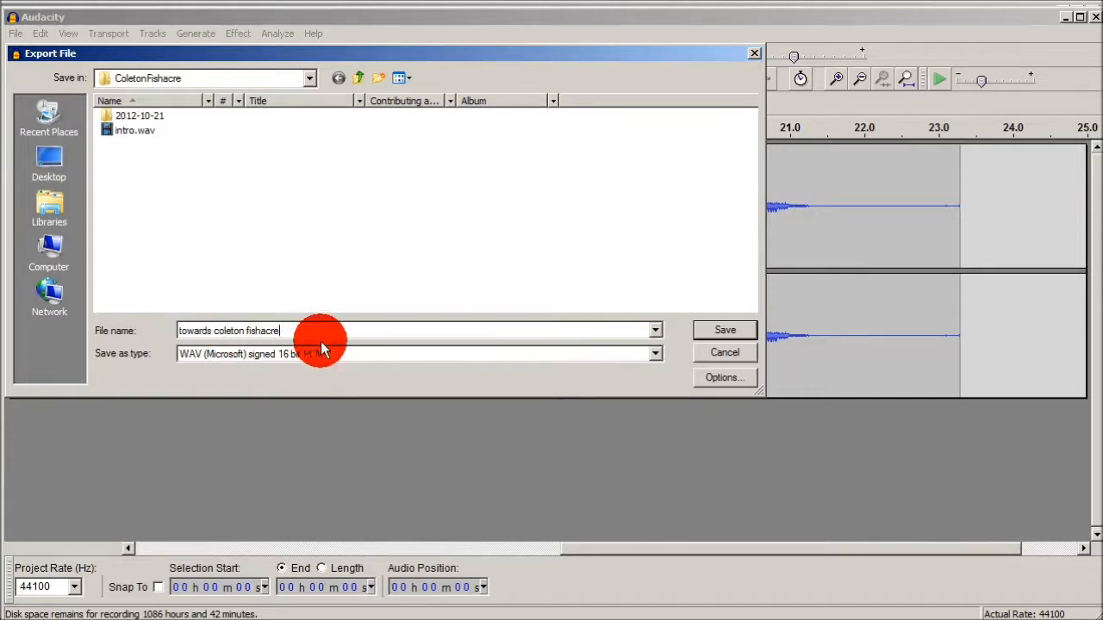
pyautogui.click(715, 331)
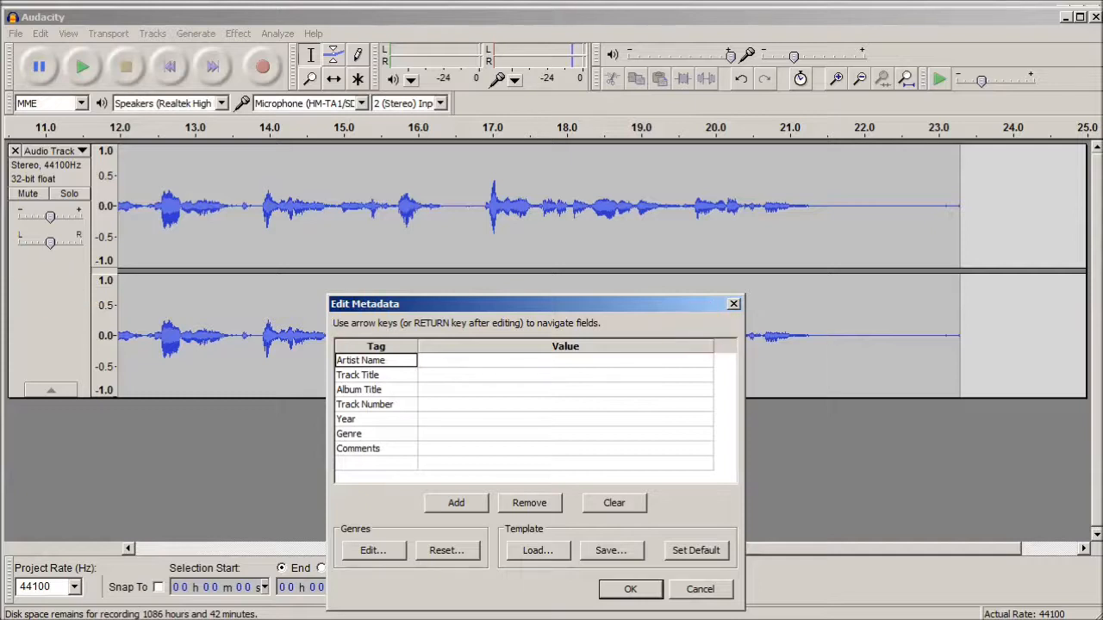
pyautogui.click(629, 591)
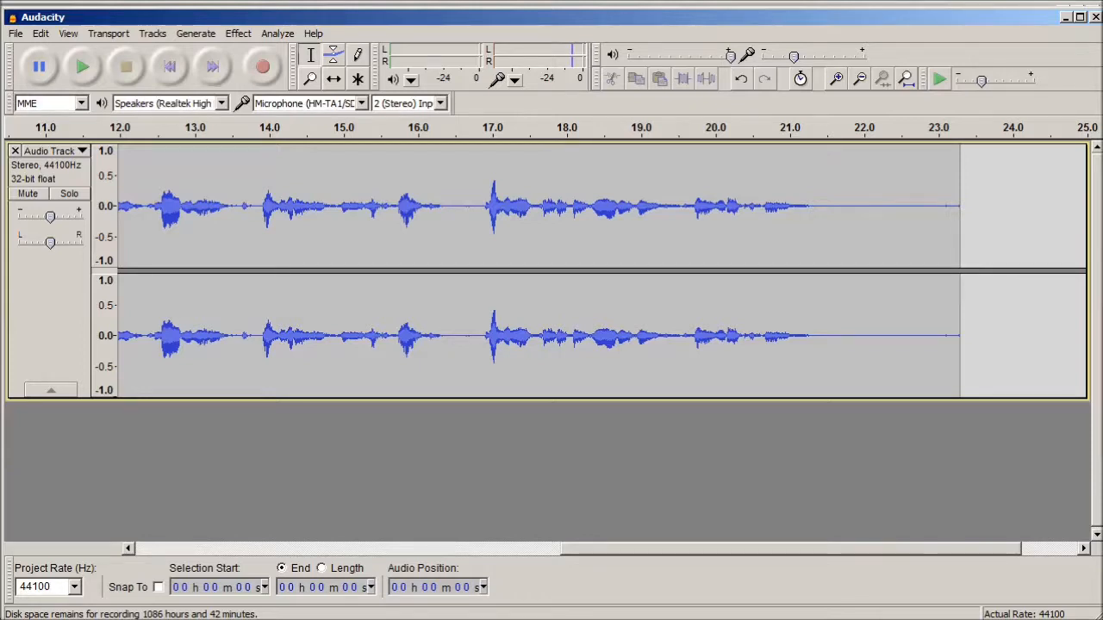
# Switch back to Movie Maker and place the new narration audio directly after the end of the existing audio, at 00:43.23.
pyautogui.click(1077, 26)
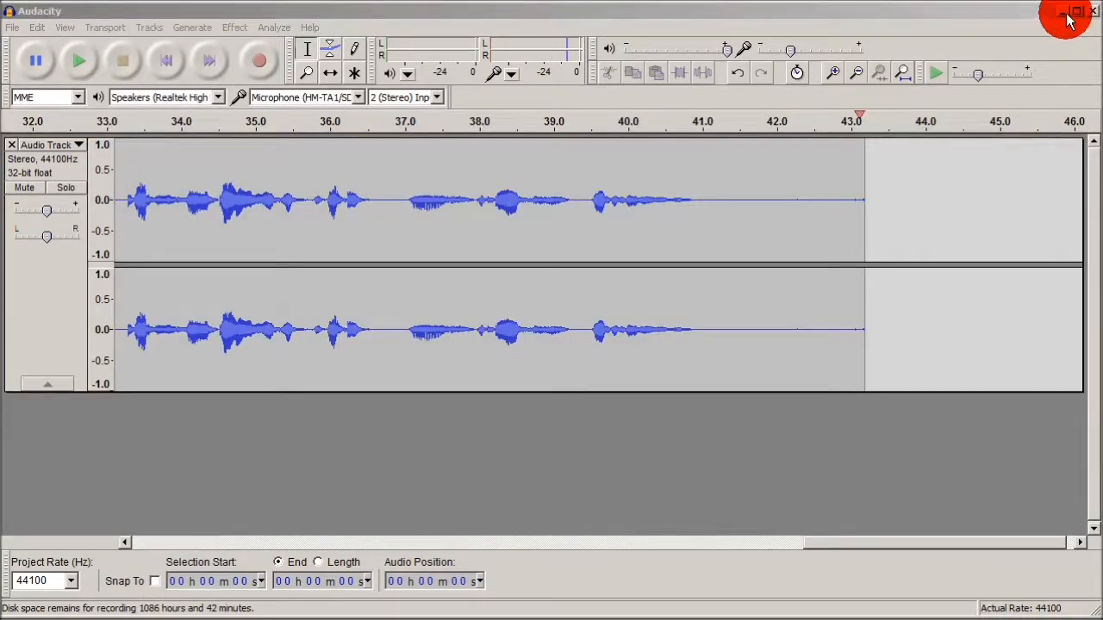
pyautogui.click(1065, 14)
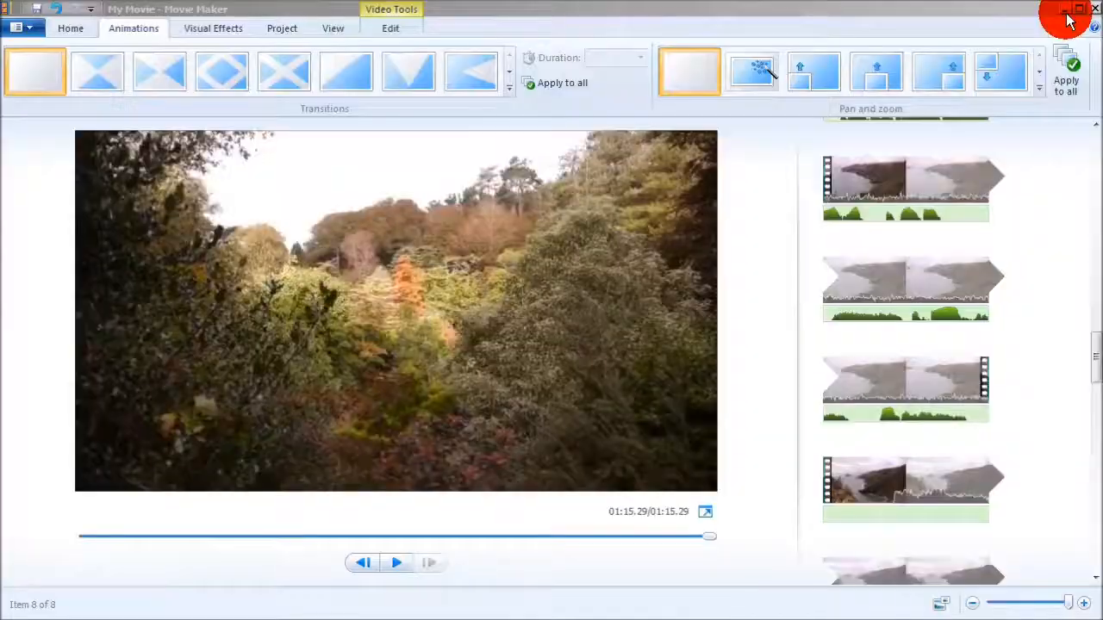
pyautogui.moveTo(1097, 368)
pyautogui.mouseDown()
pyautogui.moveTo(1095, 246)
pyautogui.moveTo(1099, 325)
pyautogui.moveTo(1098, 316)
pyautogui.mouseUp()
pyautogui.click(944, 377)
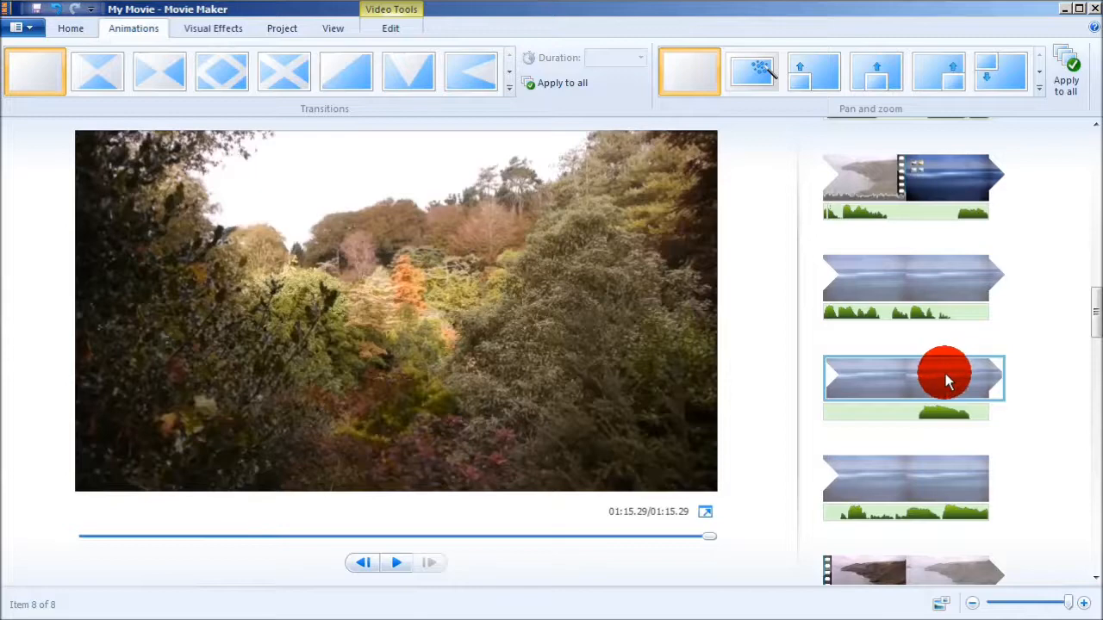
pyautogui.moveTo(1094, 311); pyautogui.dragTo(1096, 384)
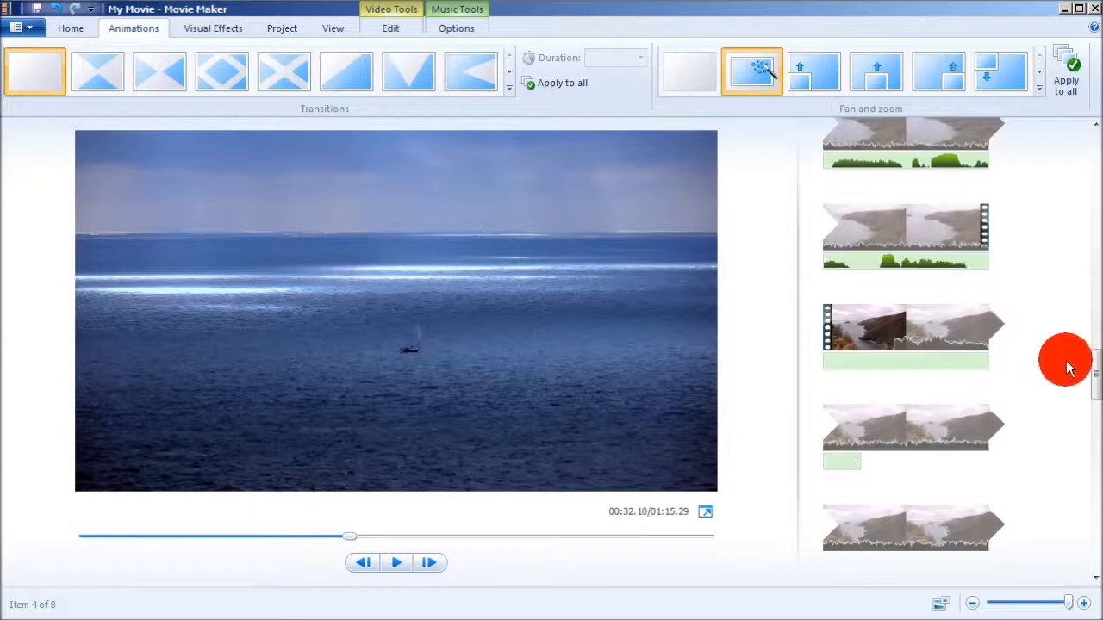
pyautogui.moveTo(1096, 368); pyautogui.dragTo(1097, 379)
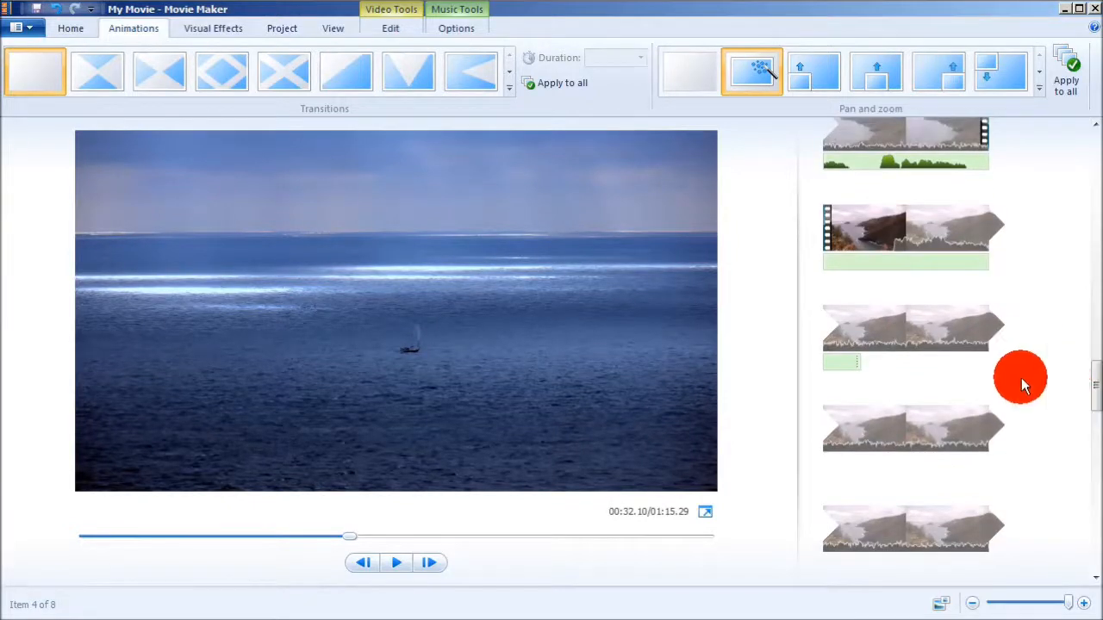
pyautogui.click(914, 339)
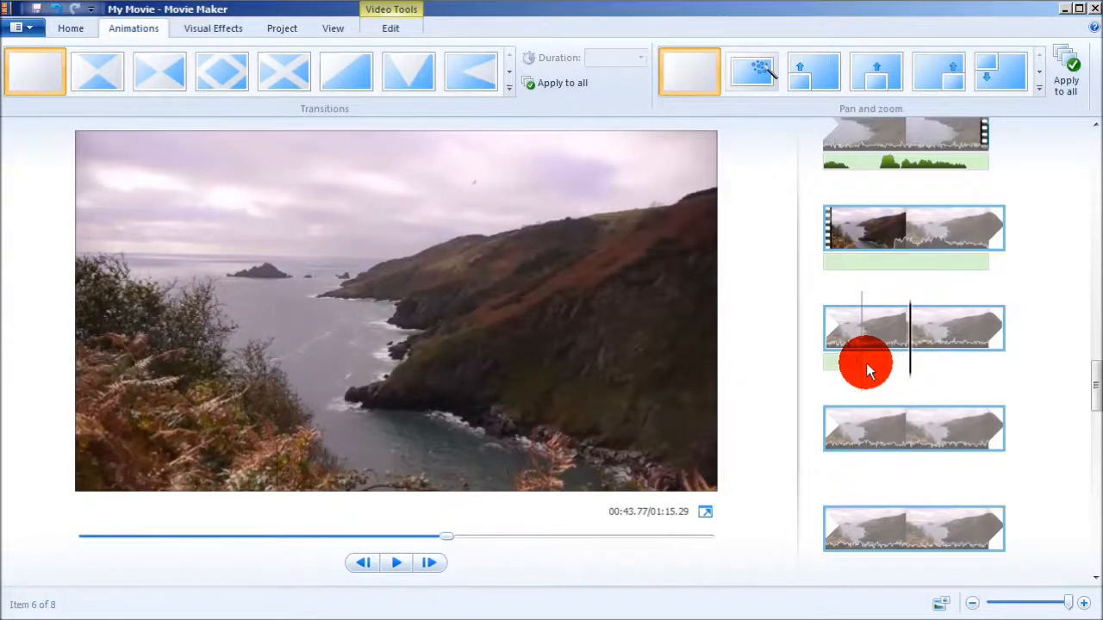
pyautogui.click(873, 369)
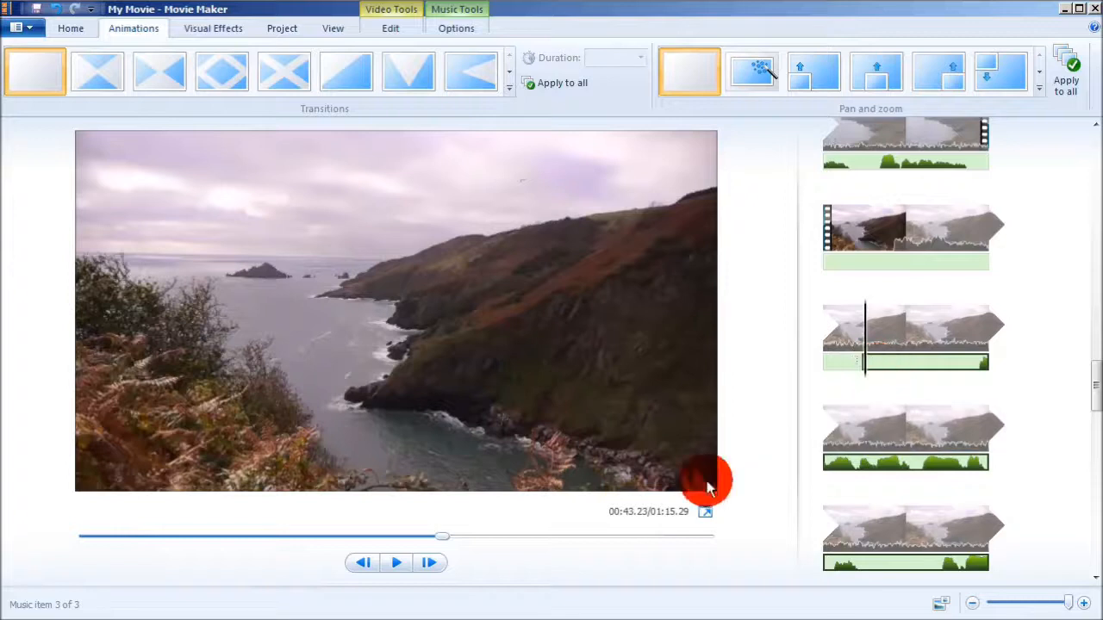
# Play the movie with the new narration, pause at 01:05.43 and remove the black-bordered seascape photo, the seventh item.
pyautogui.click(394, 565)
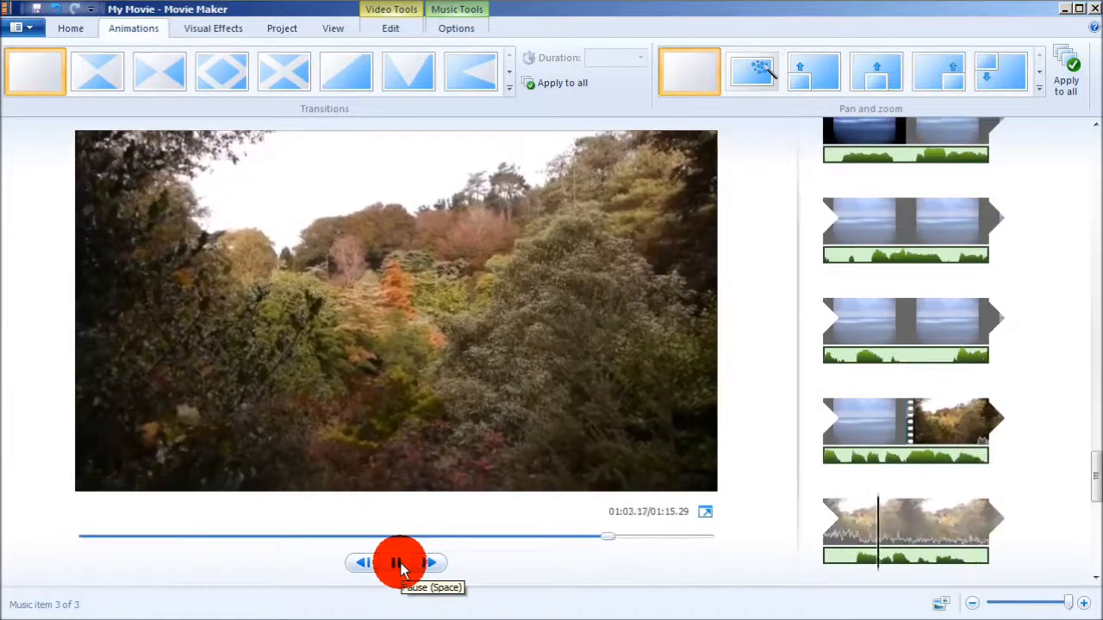
pyautogui.click(398, 563)
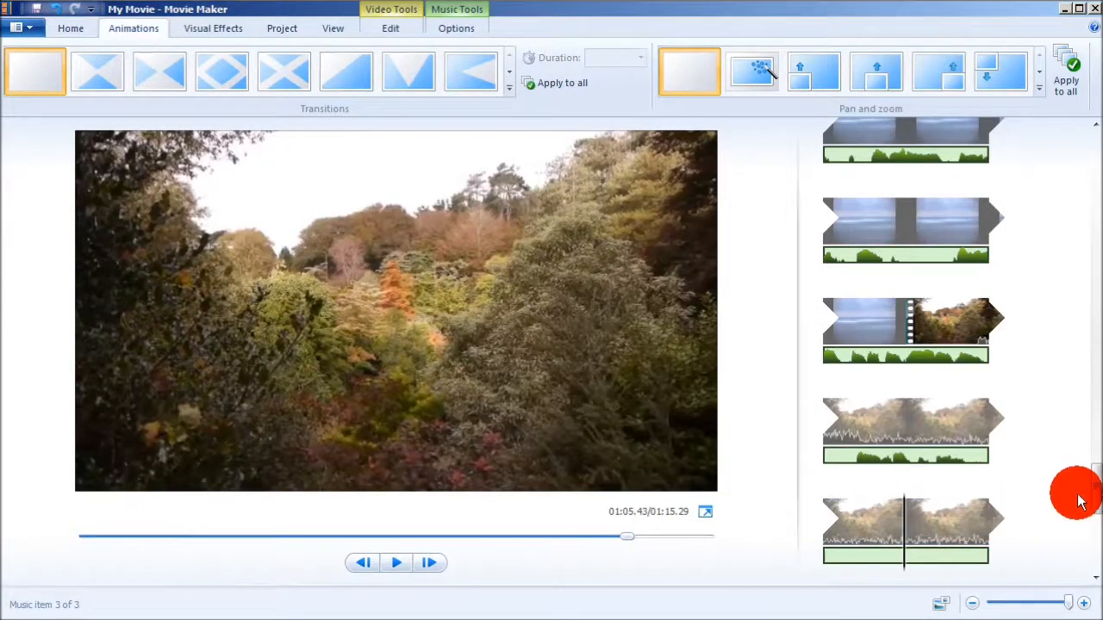
pyautogui.scroll(5, 1085, 485)
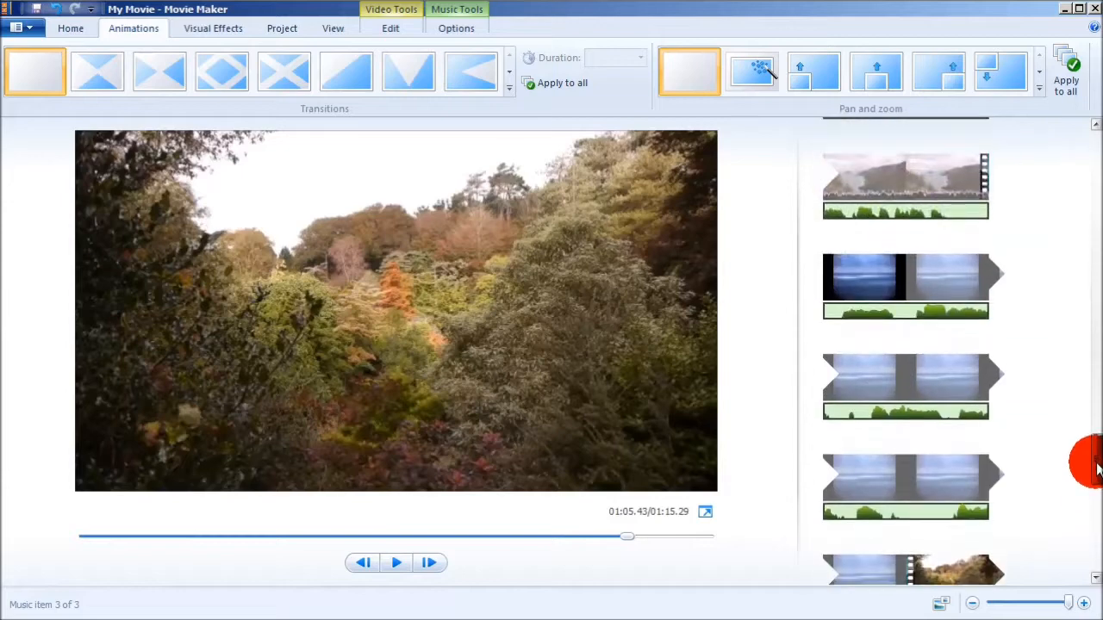
pyautogui.click(885, 289)
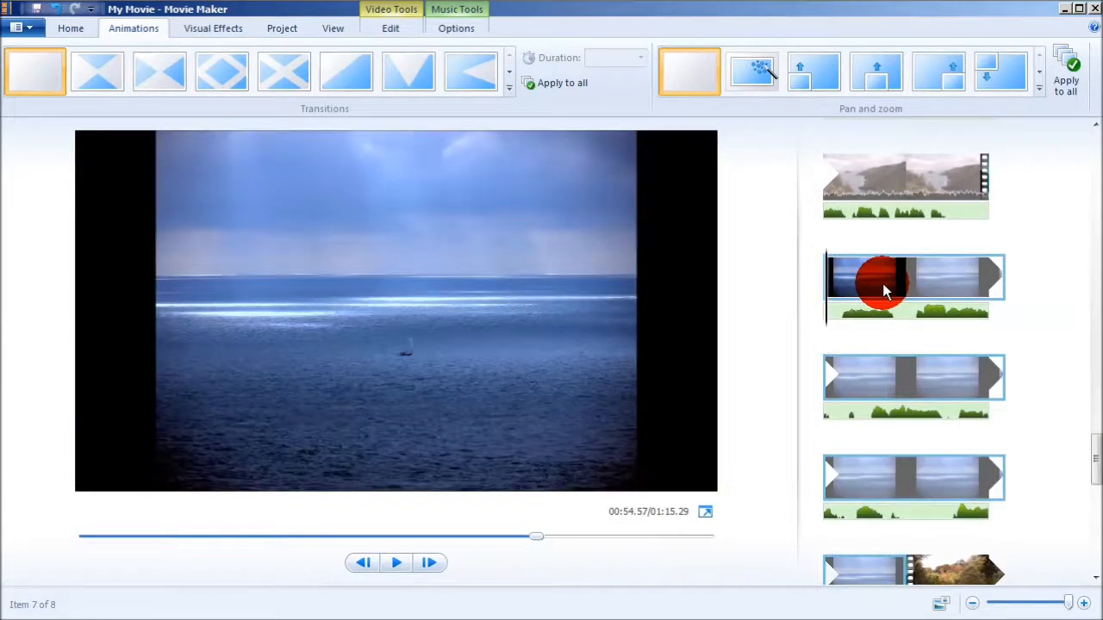
pyautogui.rightClick(885, 284)
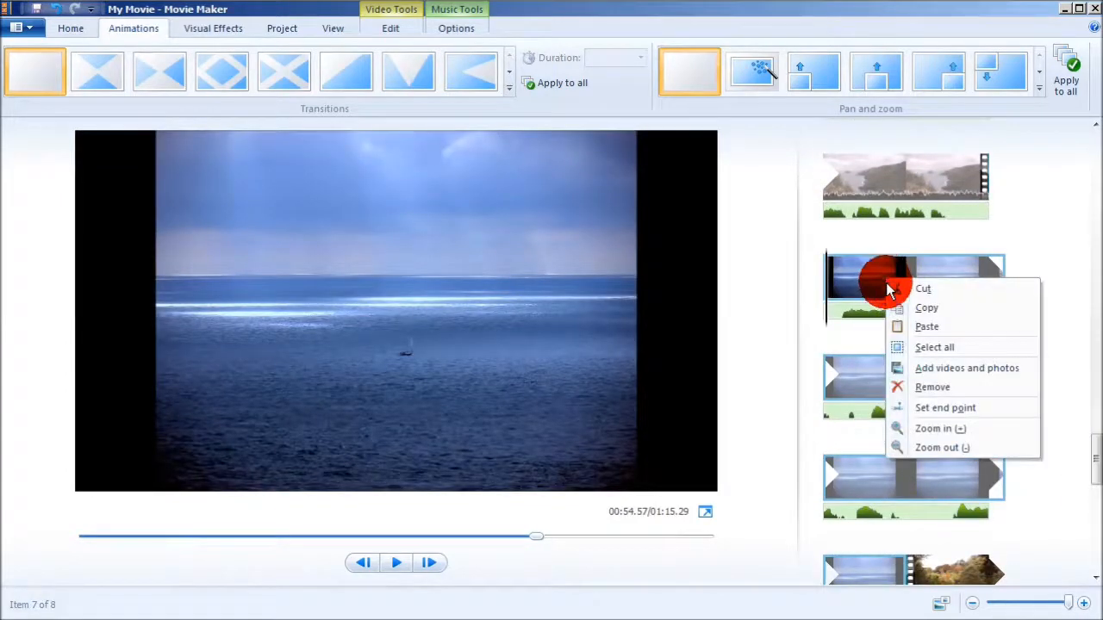
pyautogui.click(926, 387)
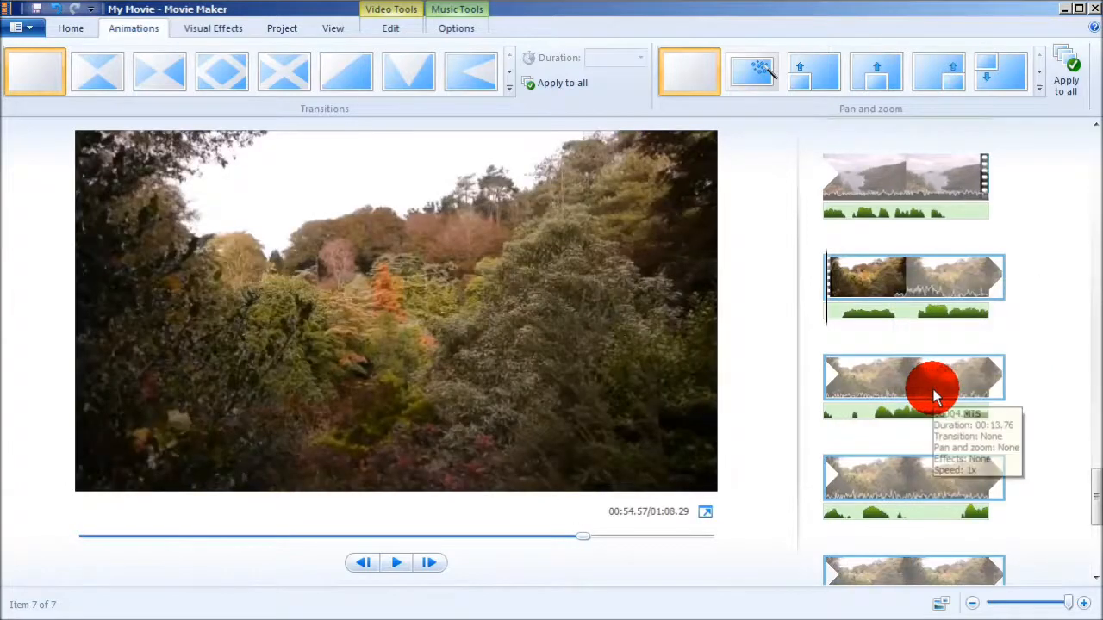
# Examine the last storyboard clips to compare where the woodland clip and the narration end.
pyautogui.moveTo(1096, 493); pyautogui.dragTo(1096, 462)
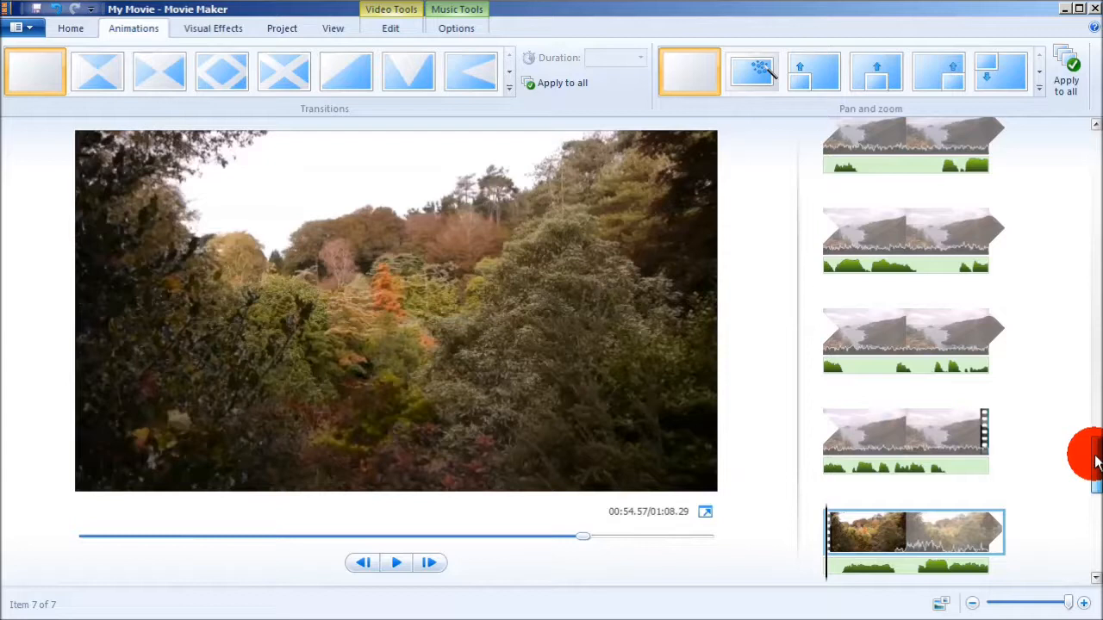
pyautogui.moveTo(1096, 462); pyautogui.dragTo(1094, 531)
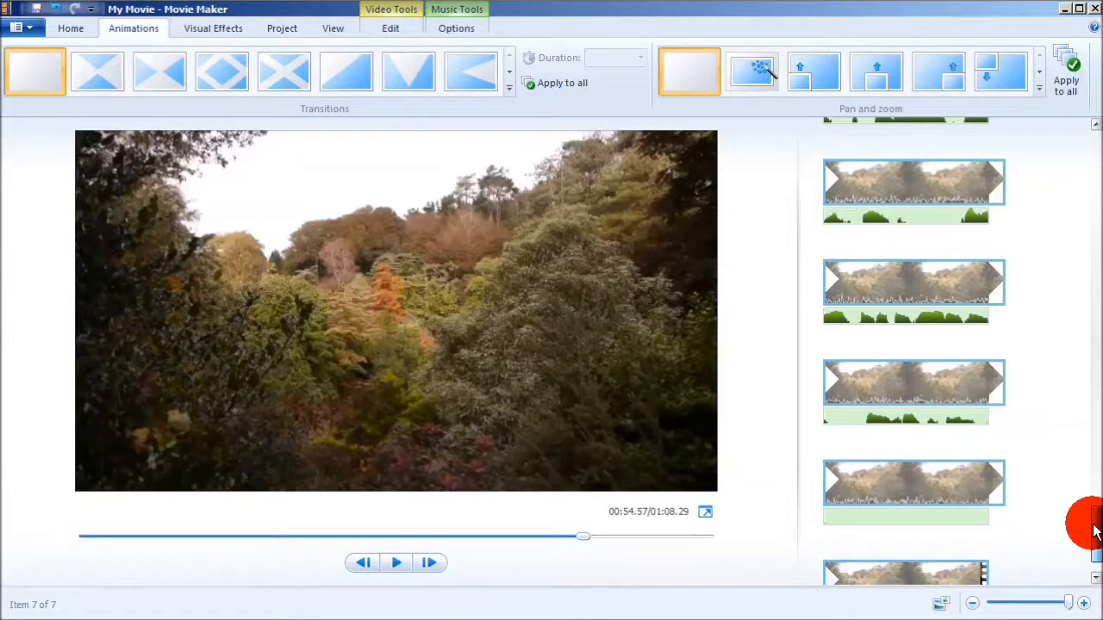
pyautogui.moveTo(1095, 531)
pyautogui.mouseDown()
pyautogui.moveTo(1095, 512)
pyautogui.moveTo(1087, 551)
pyautogui.mouseUp()
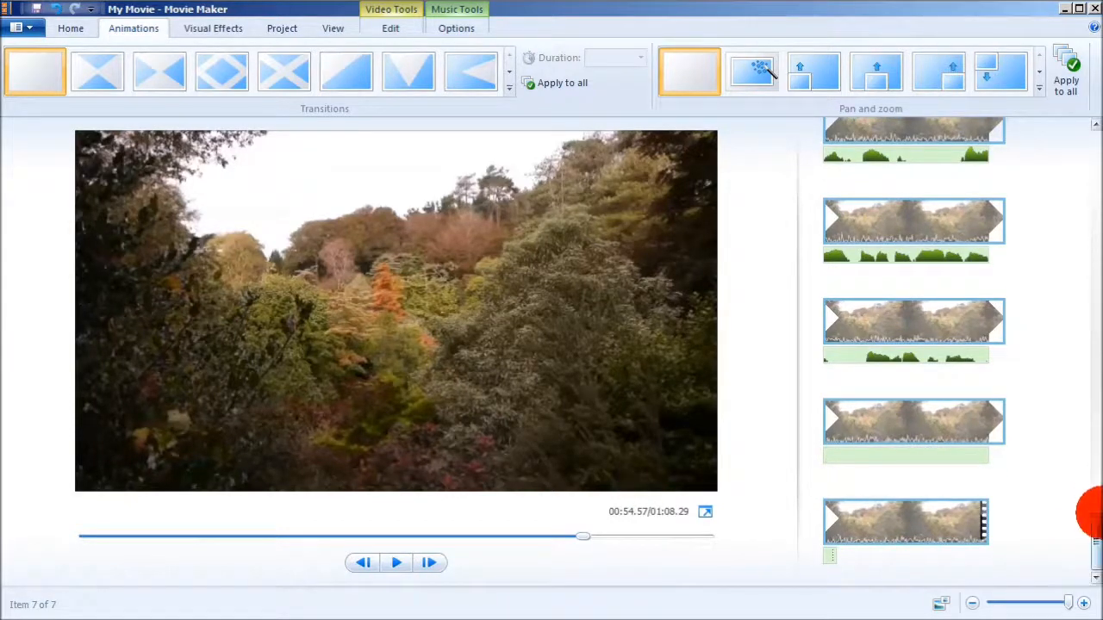
pyautogui.moveTo(1095, 535); pyautogui.dragTo(1090, 492)
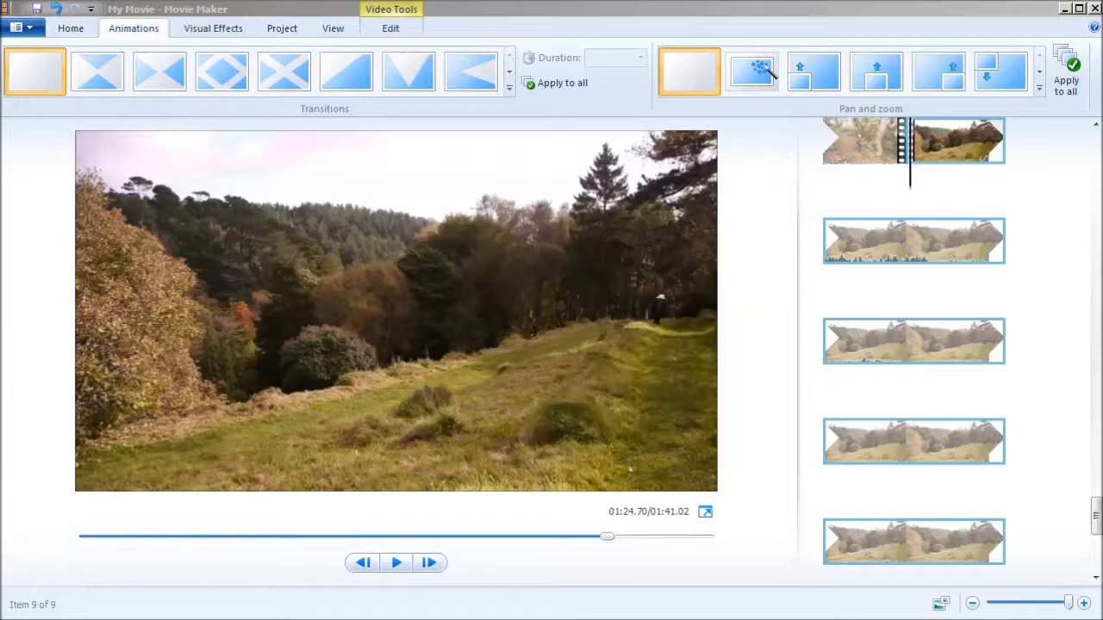
# Add the formal garden clip with the stone water channel at the end of the storyboard, after the meadow clip.
pyautogui.click(1096, 520)
pyautogui.moveTo(1096, 520)
pyautogui.mouseDown()
pyautogui.moveTo(1086, 544)
pyautogui.moveTo(1094, 566)
pyautogui.moveTo(1013, 541)
pyautogui.mouseUp()
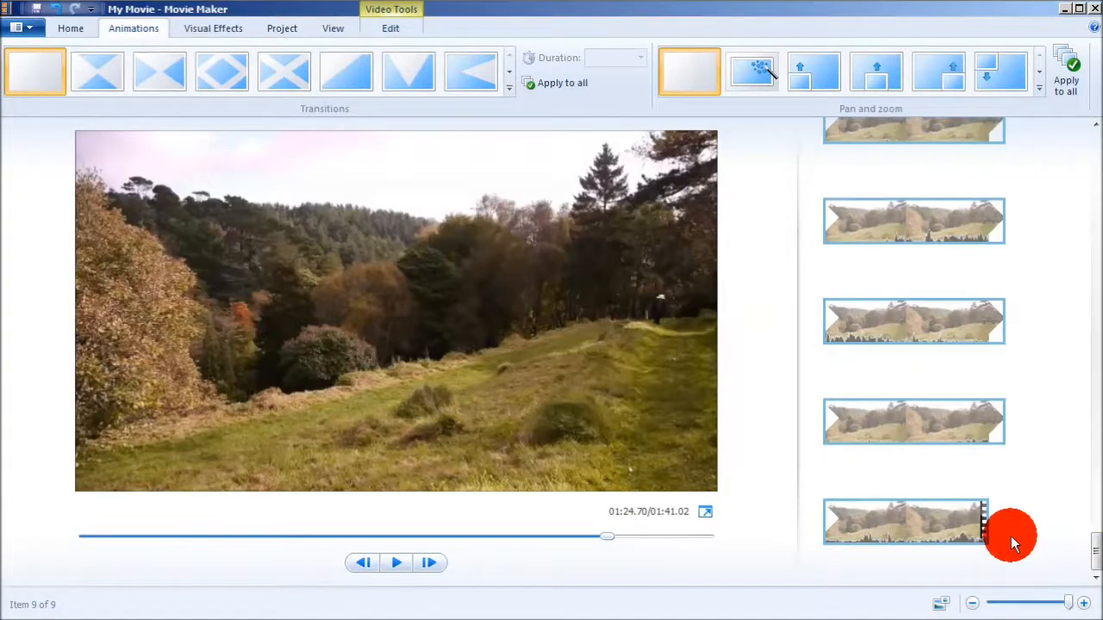
pyautogui.click(924, 526)
pyautogui.moveTo(990, 524); pyautogui.dragTo(993, 524)
pyautogui.moveTo(1097, 522); pyautogui.dragTo(1097, 570)
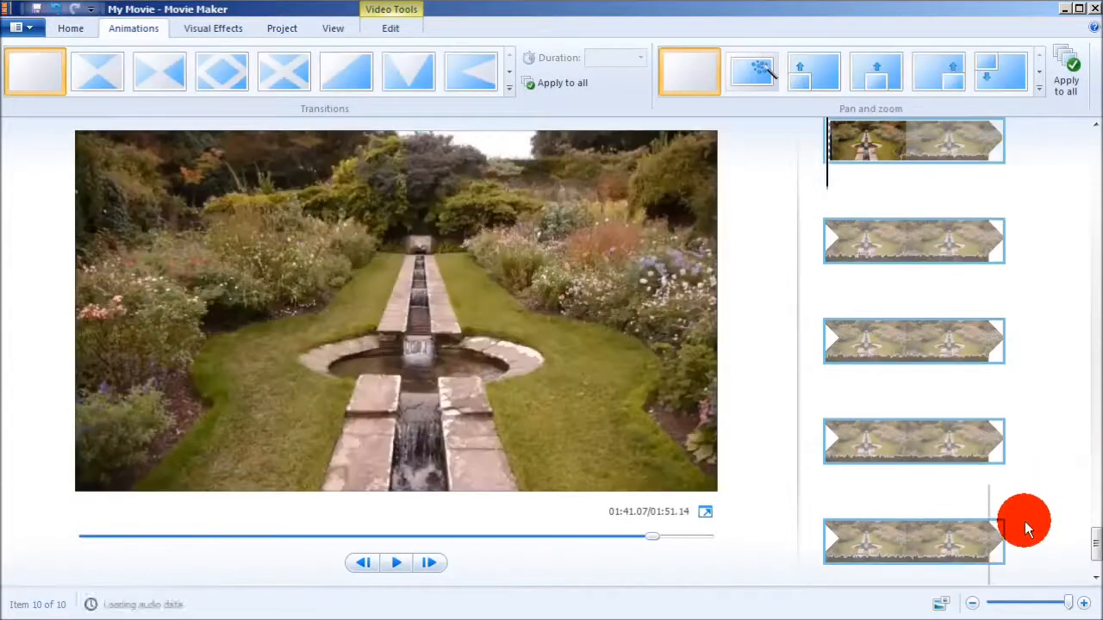
# Add three clips at the end of the storyboard: the walker beside the flower border, the red maple leaves and the silhouetted sea island.
pyautogui.moveTo(1024, 521); pyautogui.dragTo(1024, 521)
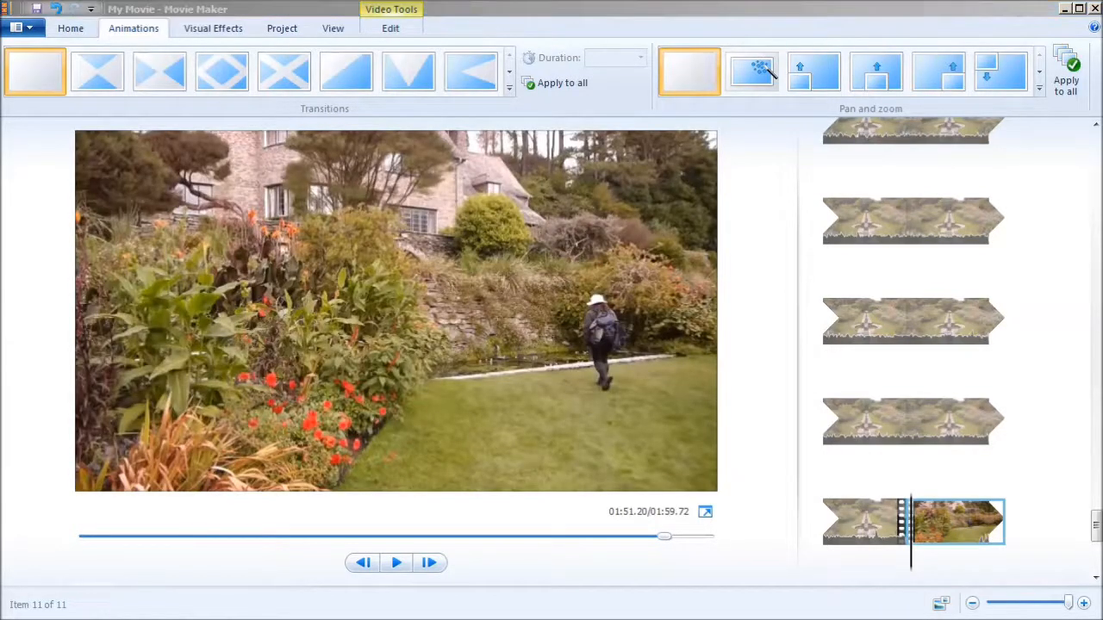
pyautogui.scroll(-4, 1083, 516)
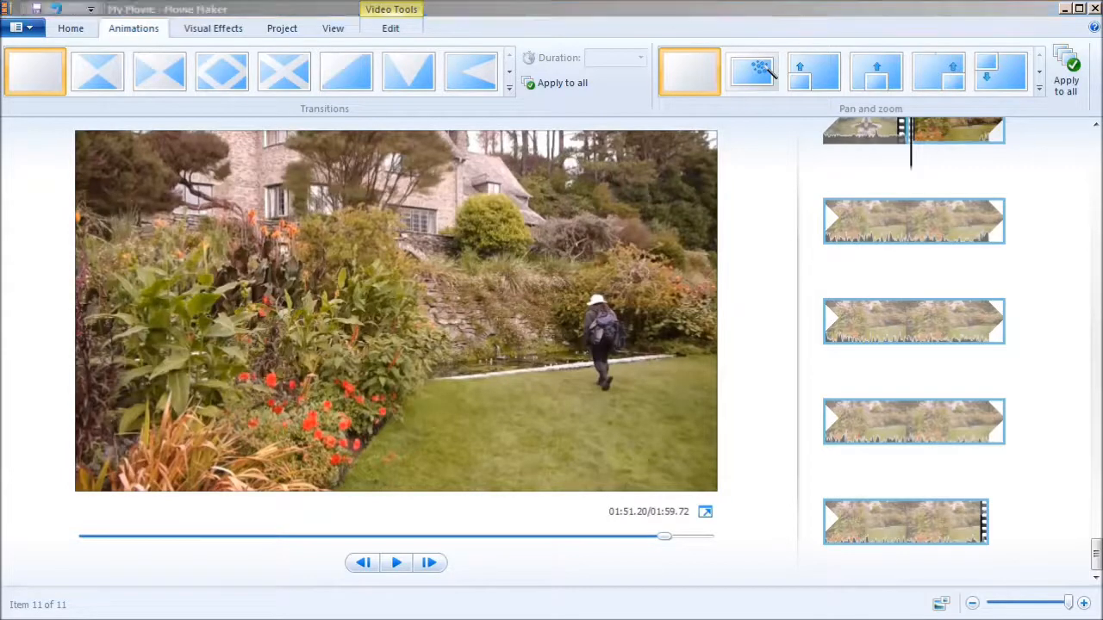
pyautogui.moveTo(1039, 522); pyautogui.dragTo(1089, 576)
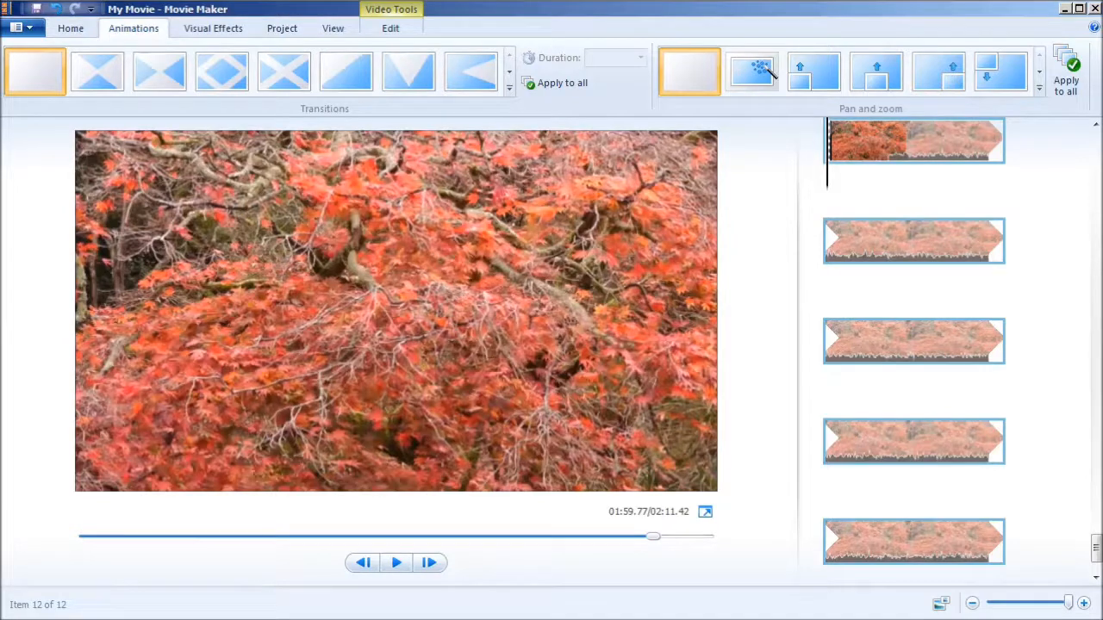
pyautogui.moveTo(1102, 553); pyautogui.dragTo(1063, 555)
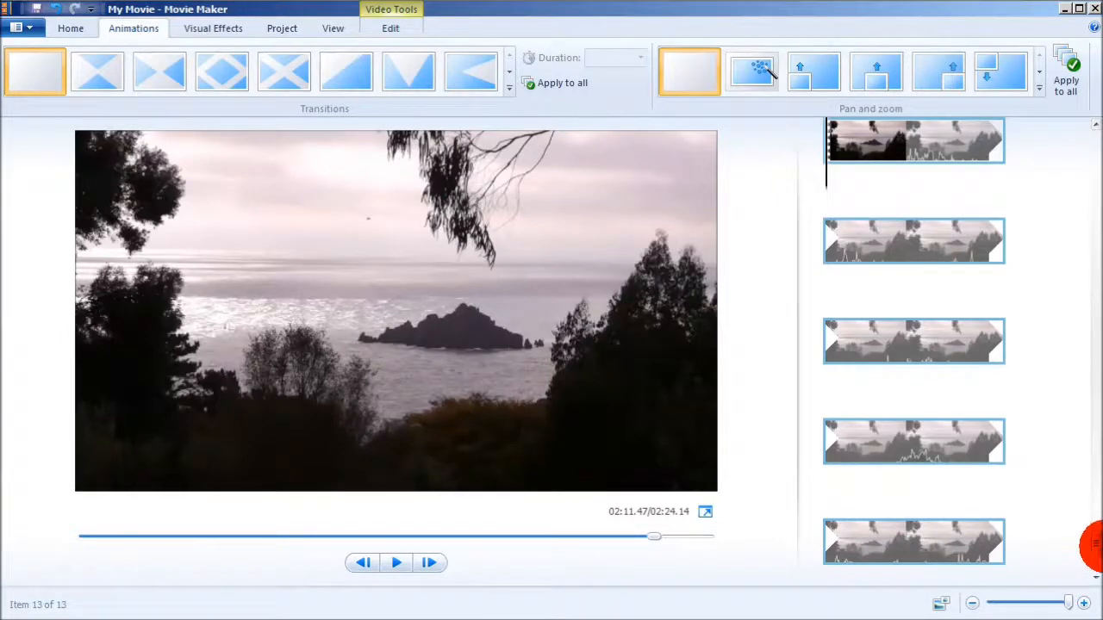
# Play the movie from 01:02.43, within the autumn woodland clip, through to the red maple clip to check the narration against the clips.
pyautogui.moveTo(1098, 546); pyautogui.dragTo(1100, 340)
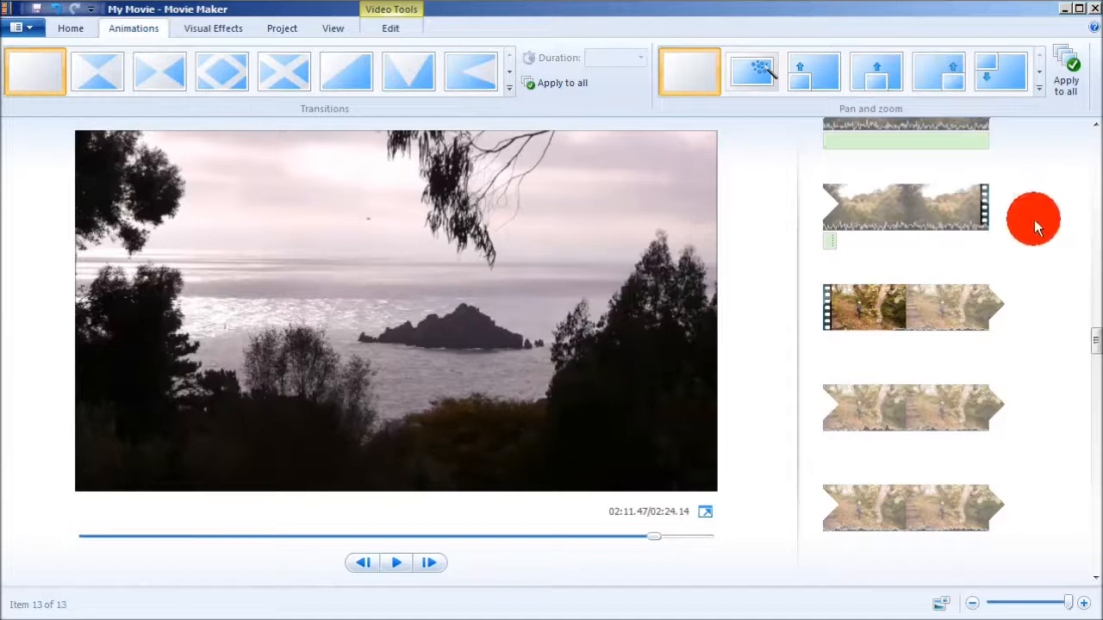
pyautogui.moveTo(1097, 337); pyautogui.dragTo(1083, 320)
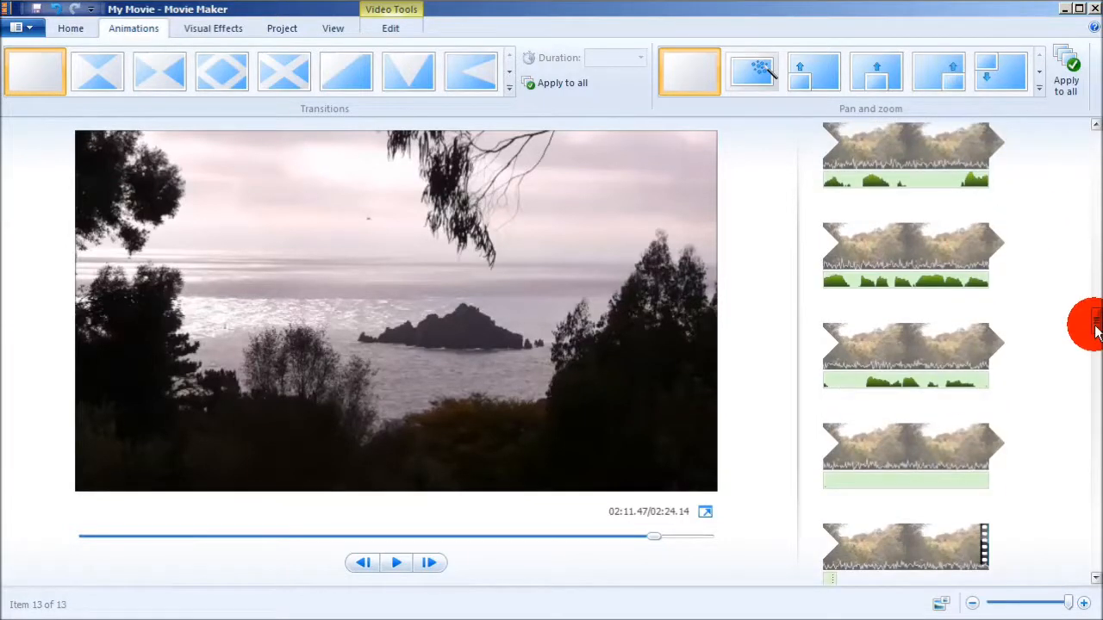
pyautogui.click(930, 370)
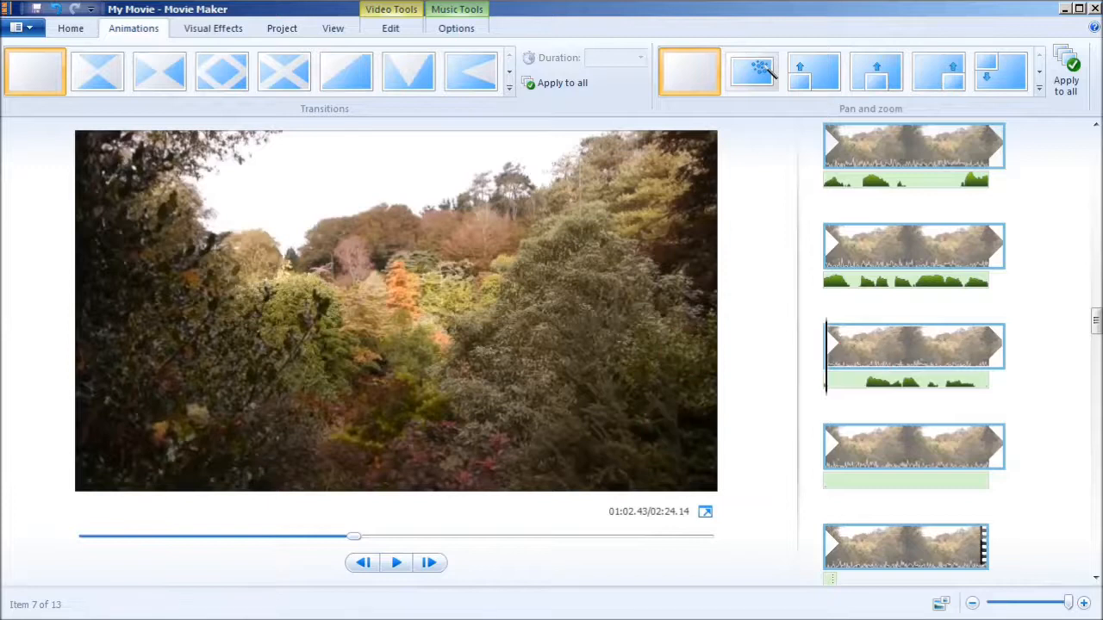
pyautogui.click(394, 565)
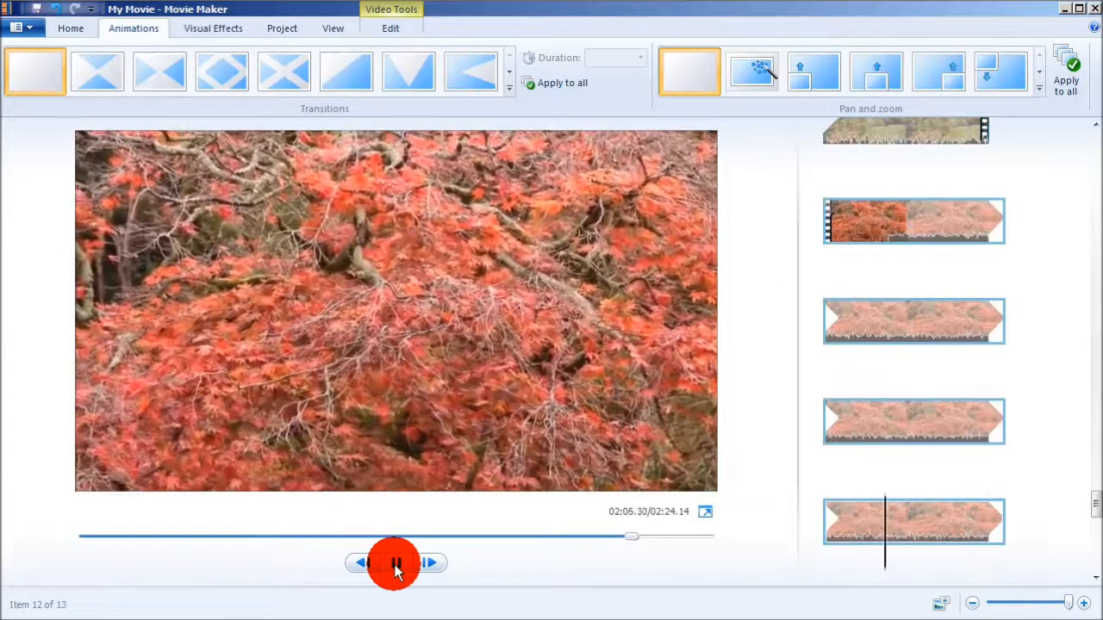
pyautogui.click(395, 565)
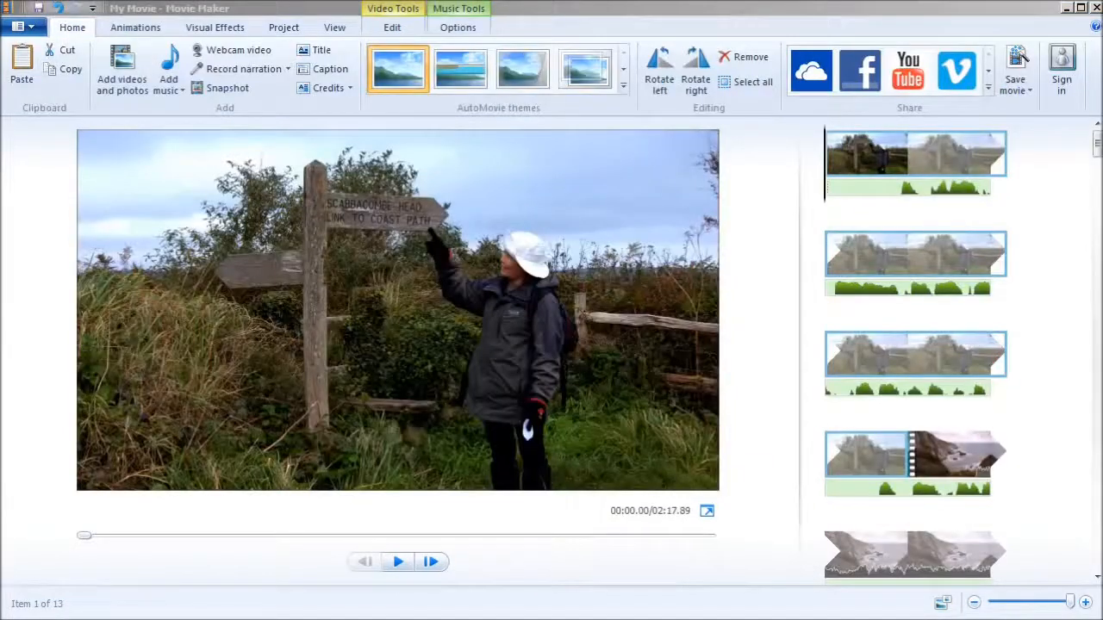
# Insert a title at the start of the movie reading "Via the coast path to Coleton Fishacre garden" and move its text box up to the middle.
pyautogui.click(319, 53)
pyautogui.moveTo(447, 338); pyautogui.dragTo(313, 338)
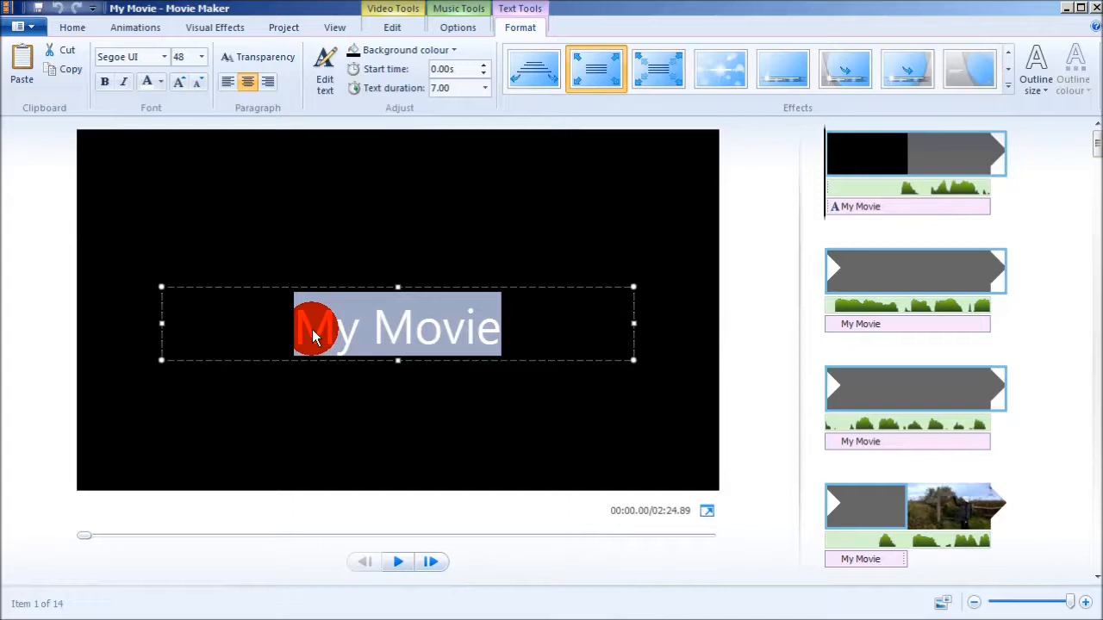
pyautogui.write('Vi')
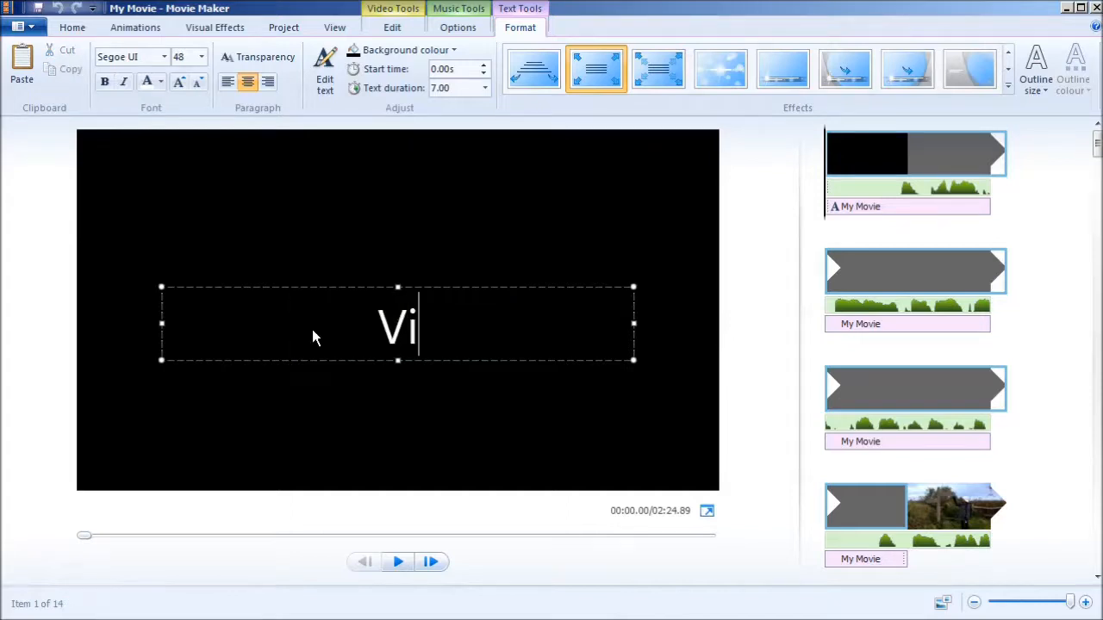
pyautogui.write('a the c')
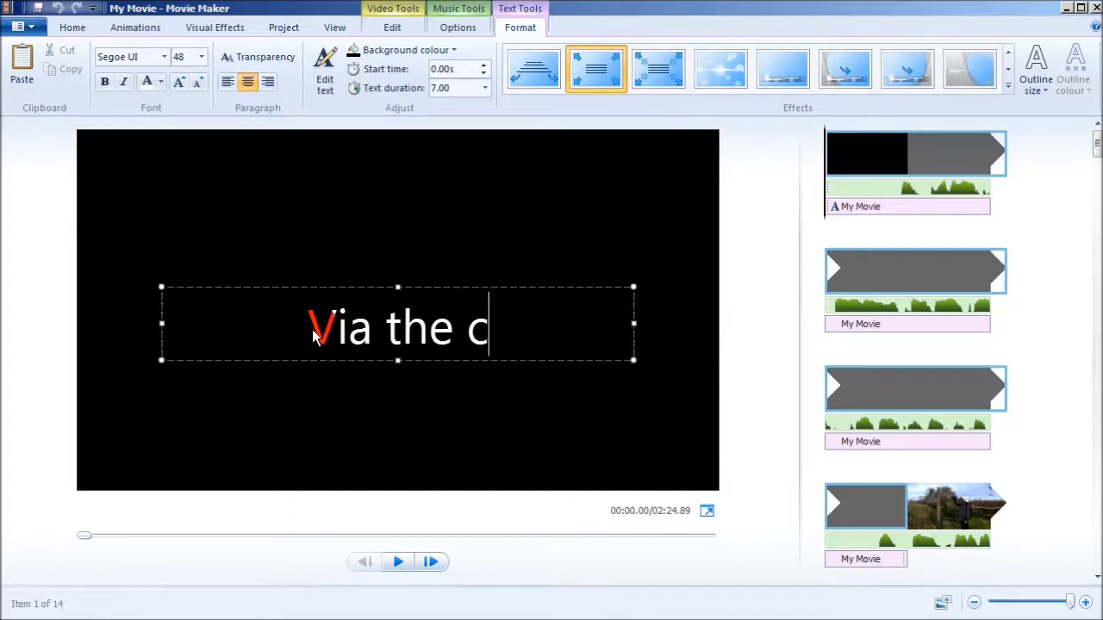
pyautogui.write('oast path to')
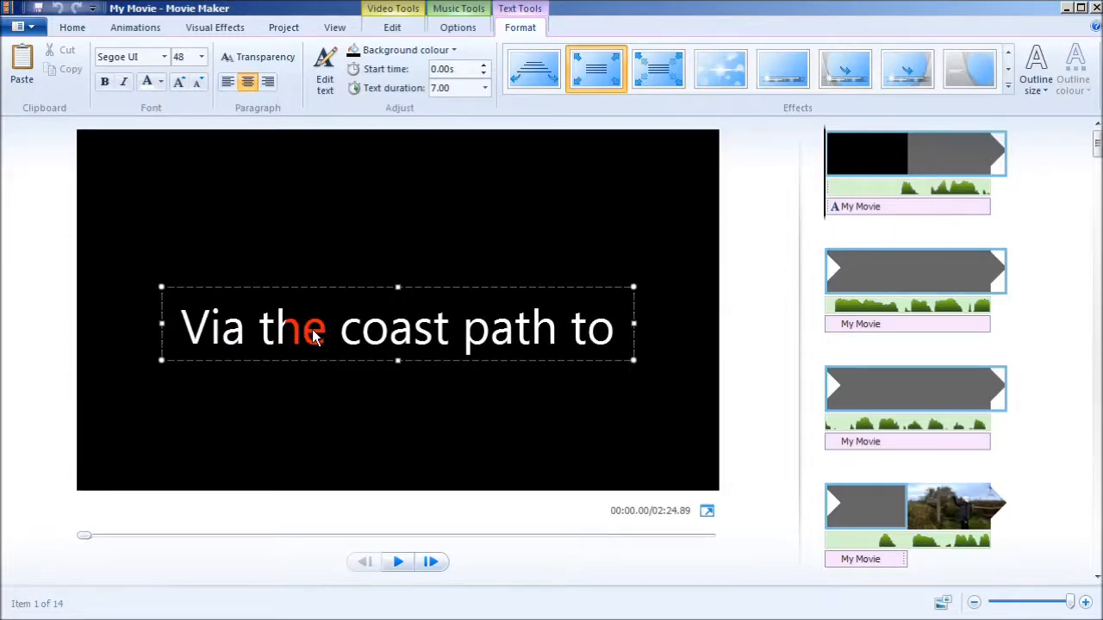
pyautogui.write(' Col')
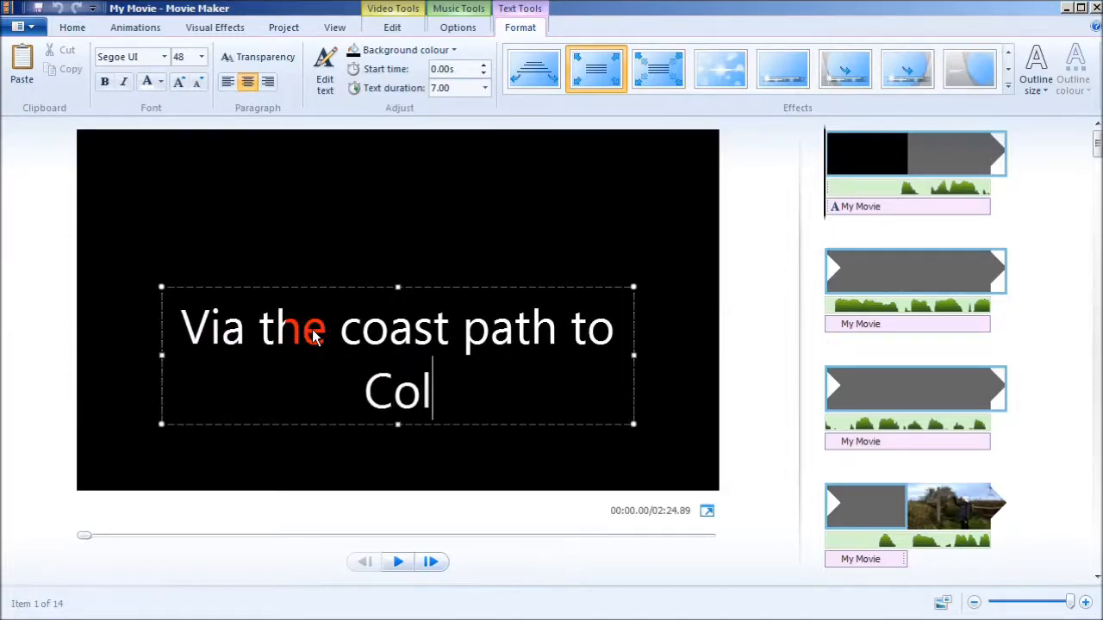
pyautogui.write('eton Fi')
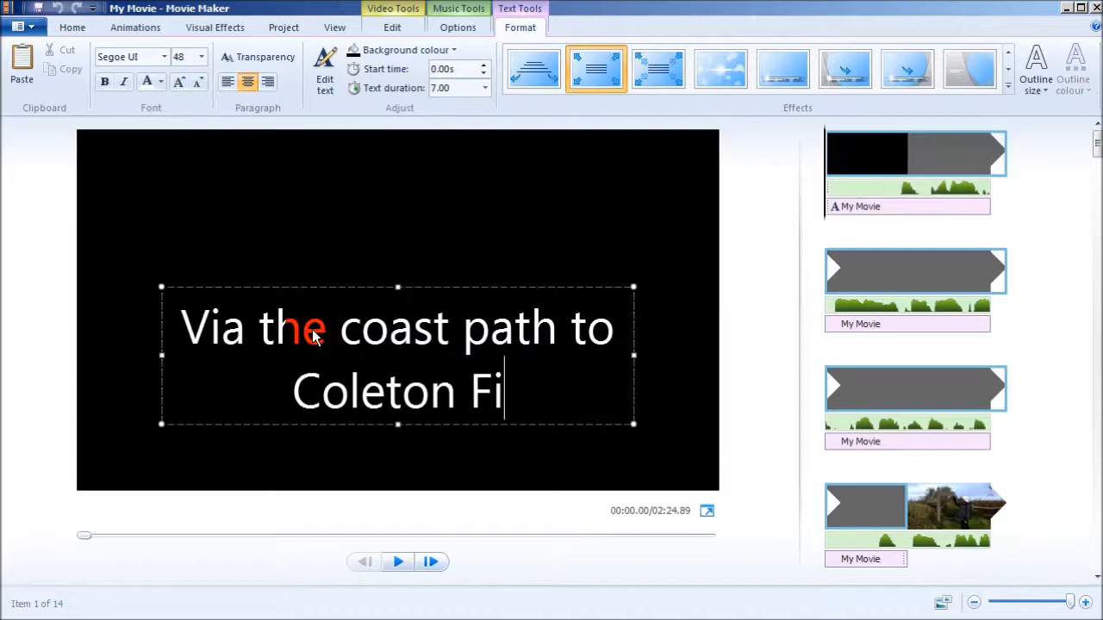
pyautogui.write('shacr')
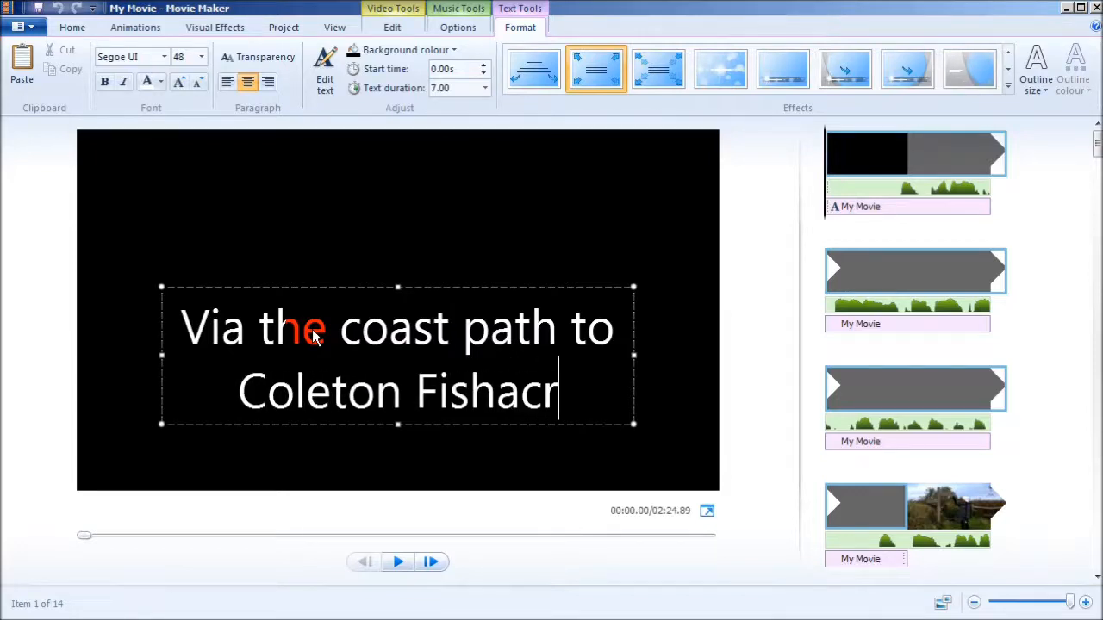
pyautogui.write('e garden')
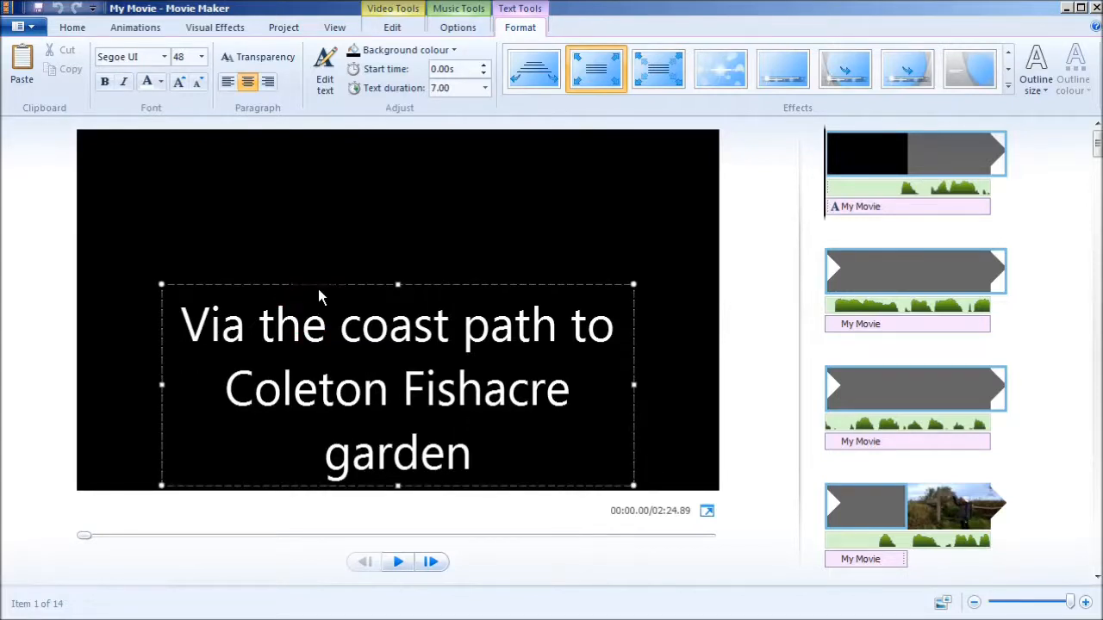
pyautogui.moveTo(318, 289); pyautogui.dragTo(323, 213)
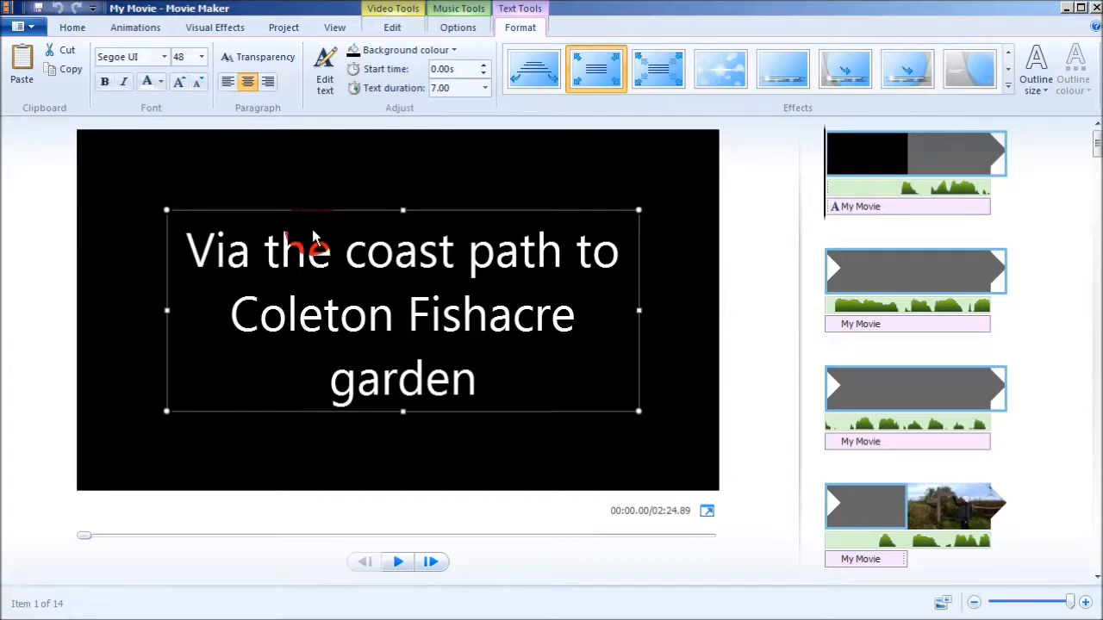
# Colour the title text red and set the title's background colour to blue.
pyautogui.click(162, 82)
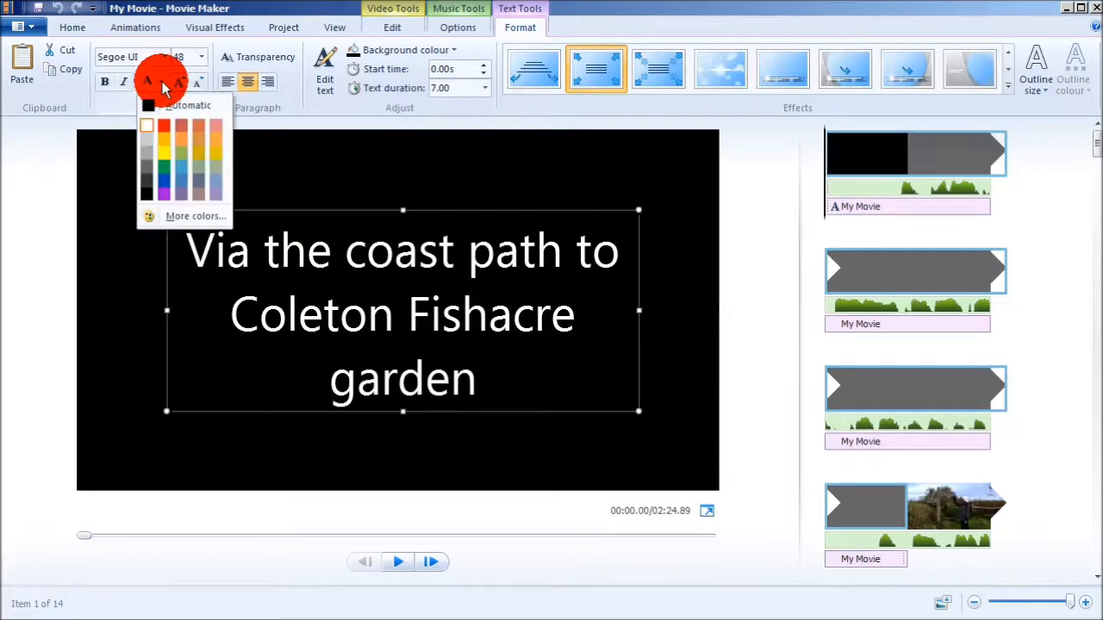
pyautogui.click(163, 125)
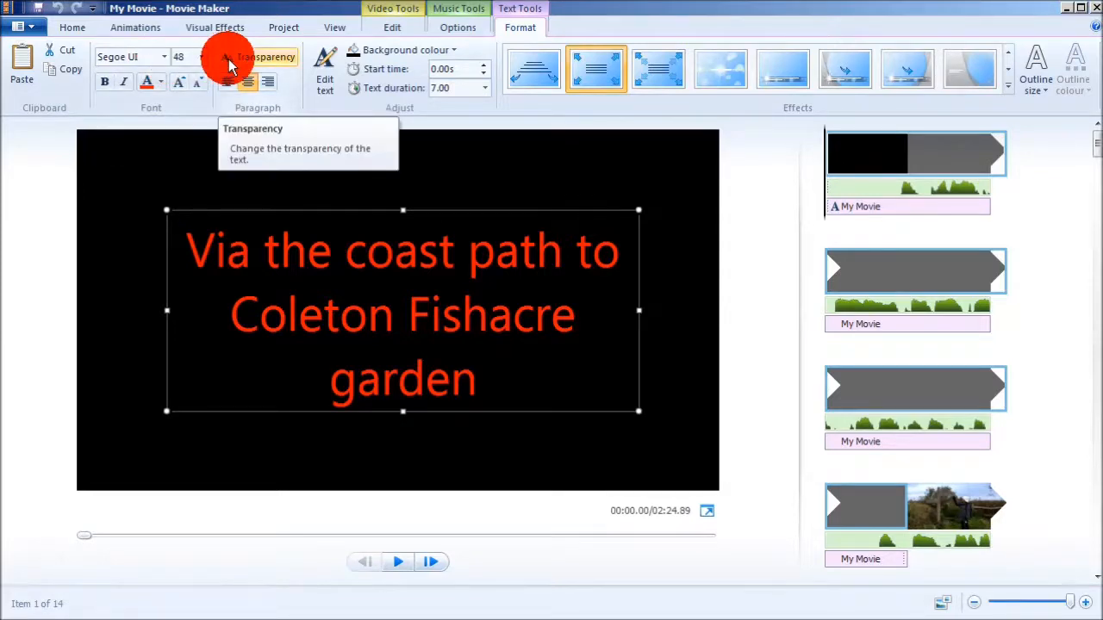
pyautogui.click(453, 50)
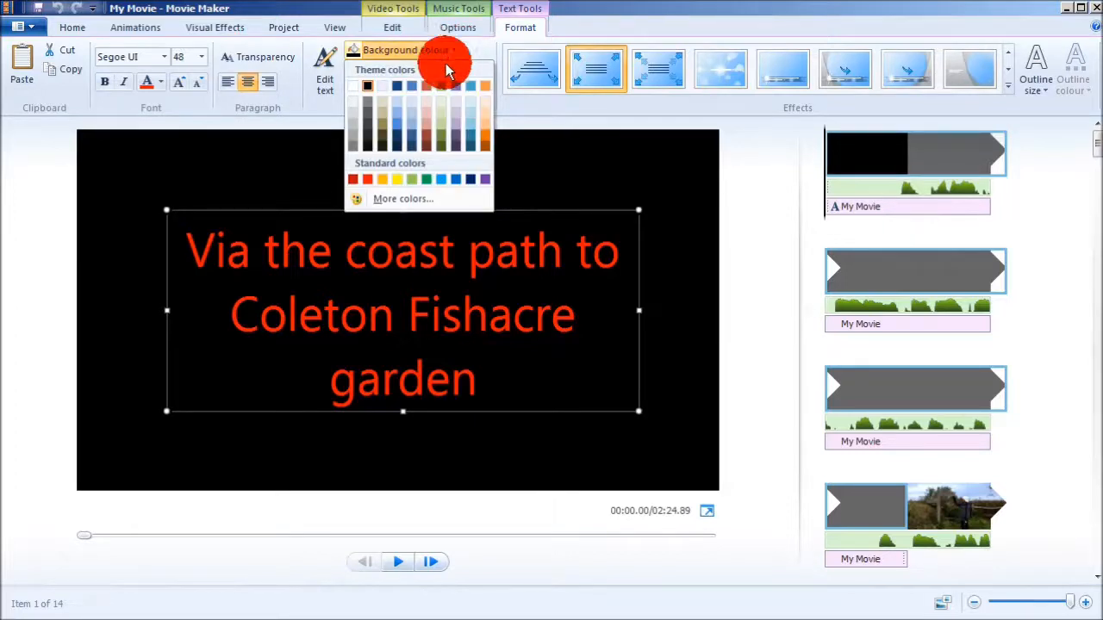
pyautogui.click(412, 86)
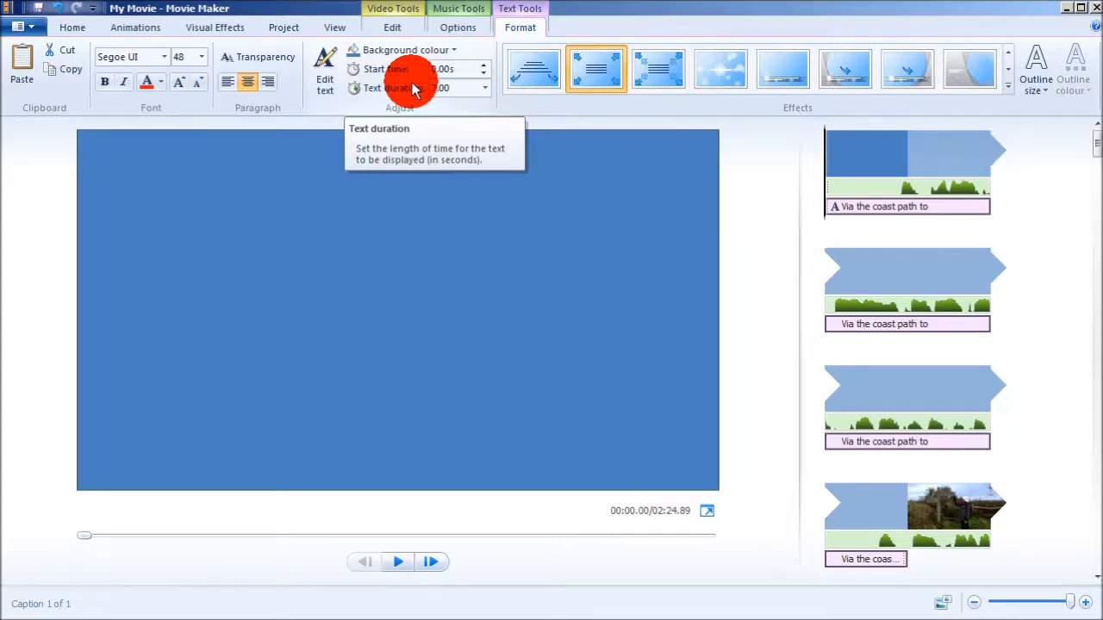
pyautogui.click(160, 86)
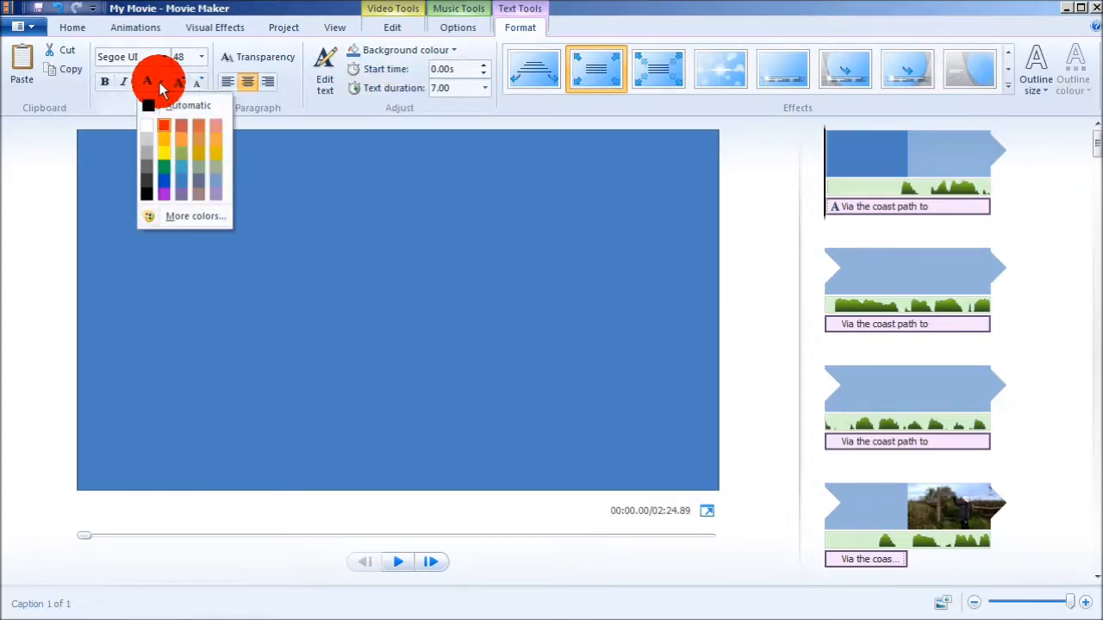
pyautogui.click(166, 132)
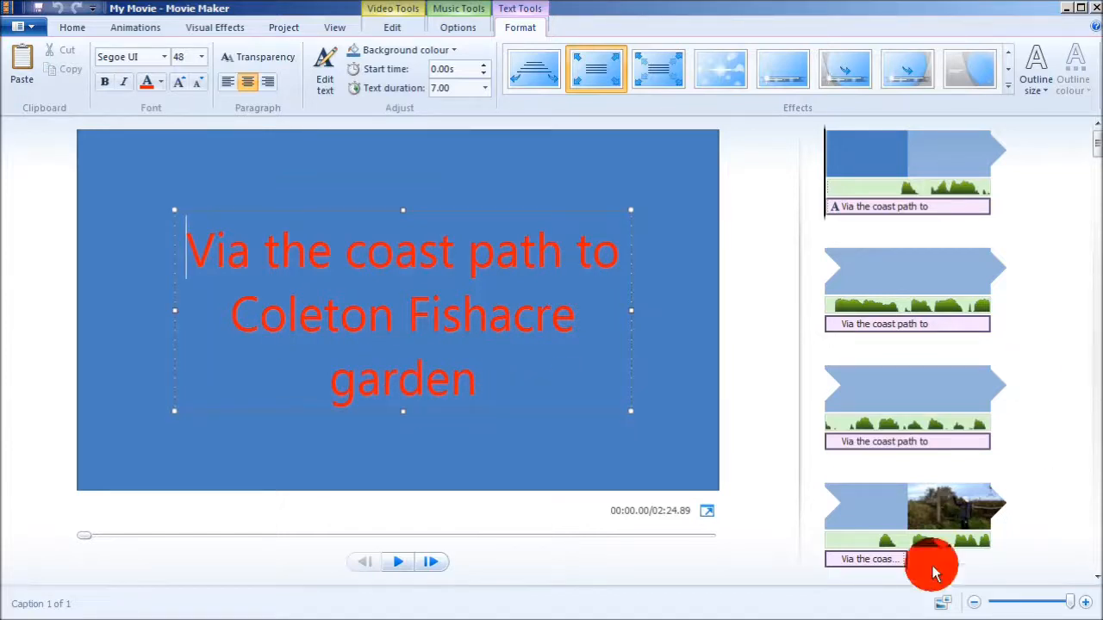
# Move the title text to start at 4.03 seconds and return it to the beginning of the title slide.
pyautogui.moveTo(906, 562)
pyautogui.mouseDown()
pyautogui.moveTo(877, 564)
pyautogui.moveTo(861, 466)
pyautogui.moveTo(832, 446)
pyautogui.mouseUp()
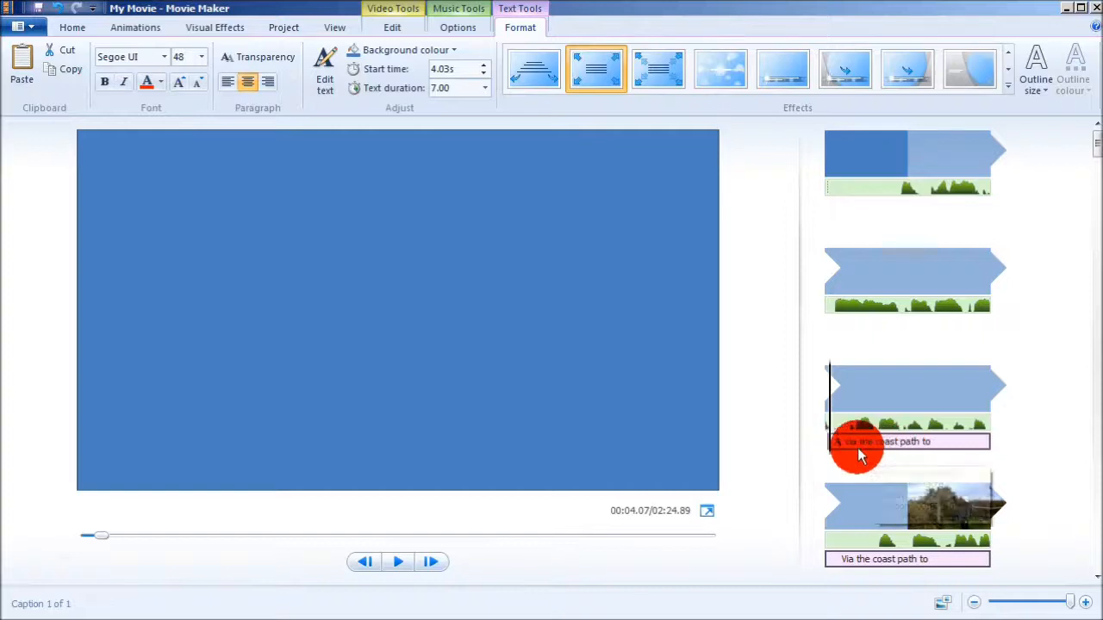
pyautogui.click(830, 222)
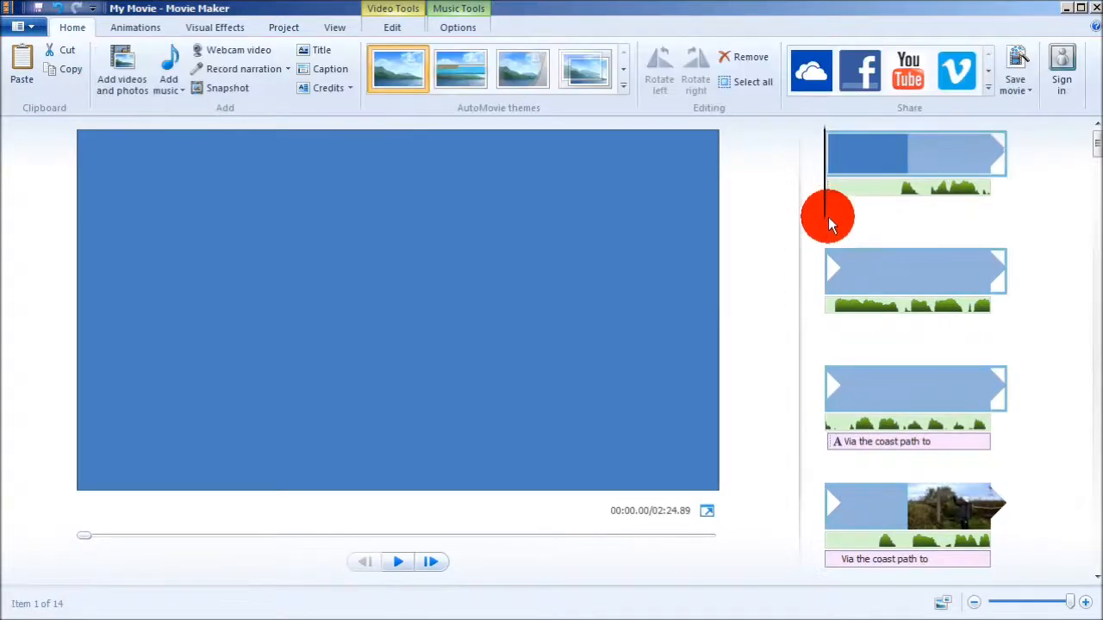
pyautogui.click(859, 440)
pyautogui.moveTo(826, 210); pyautogui.dragTo(826, 209)
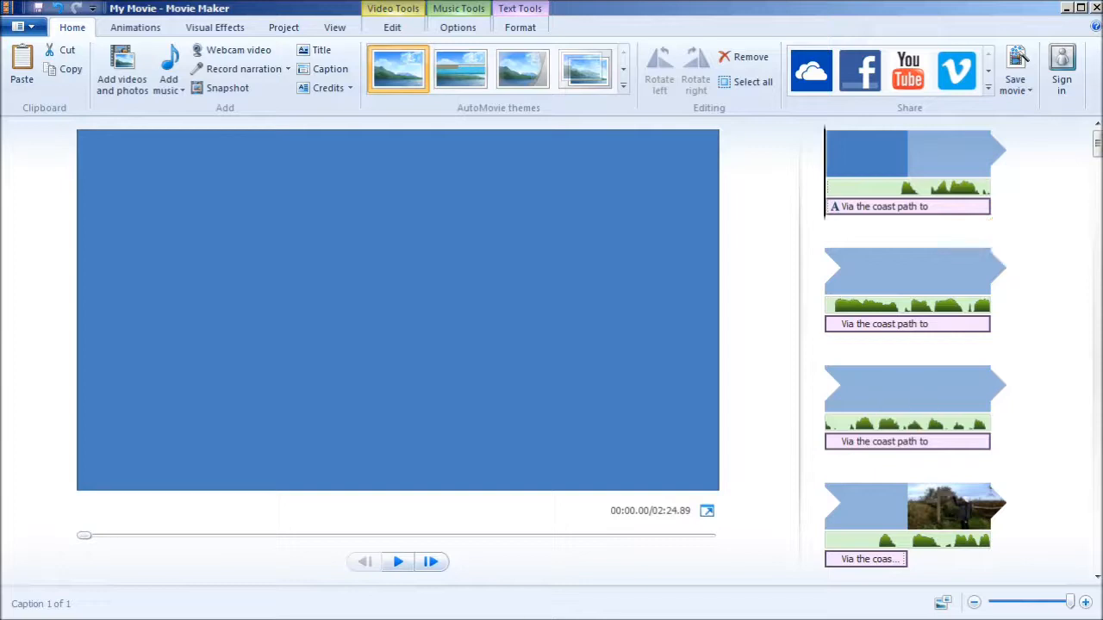
# Play the movie from the start of the title, pause at 00:16.20 and go back to the beginning of the storyboard.
pyautogui.click(396, 564)
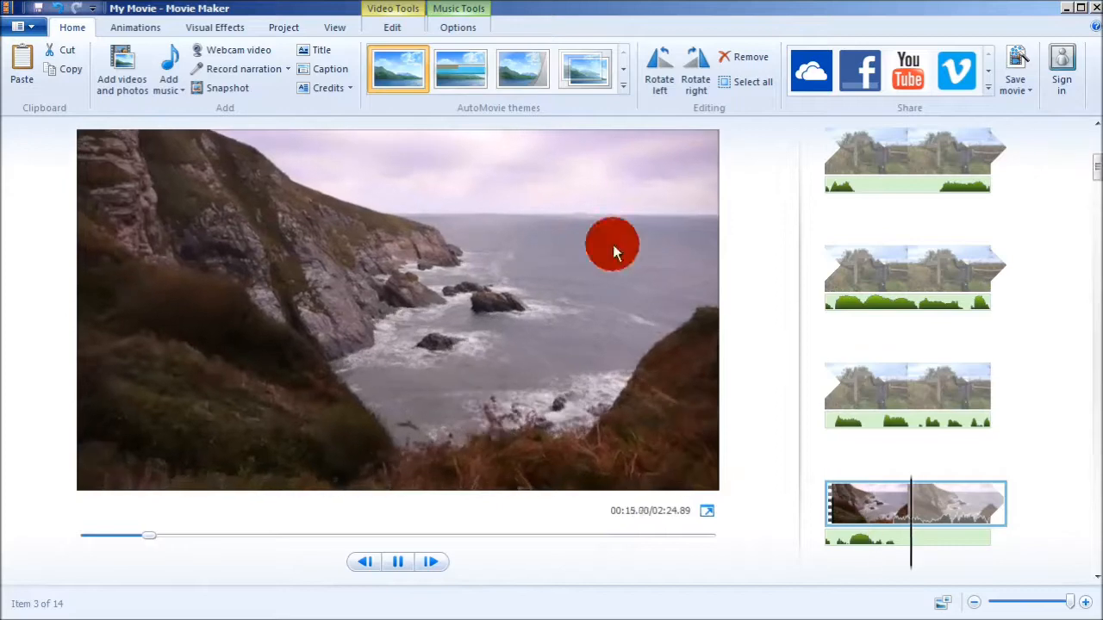
pyautogui.click(400, 562)
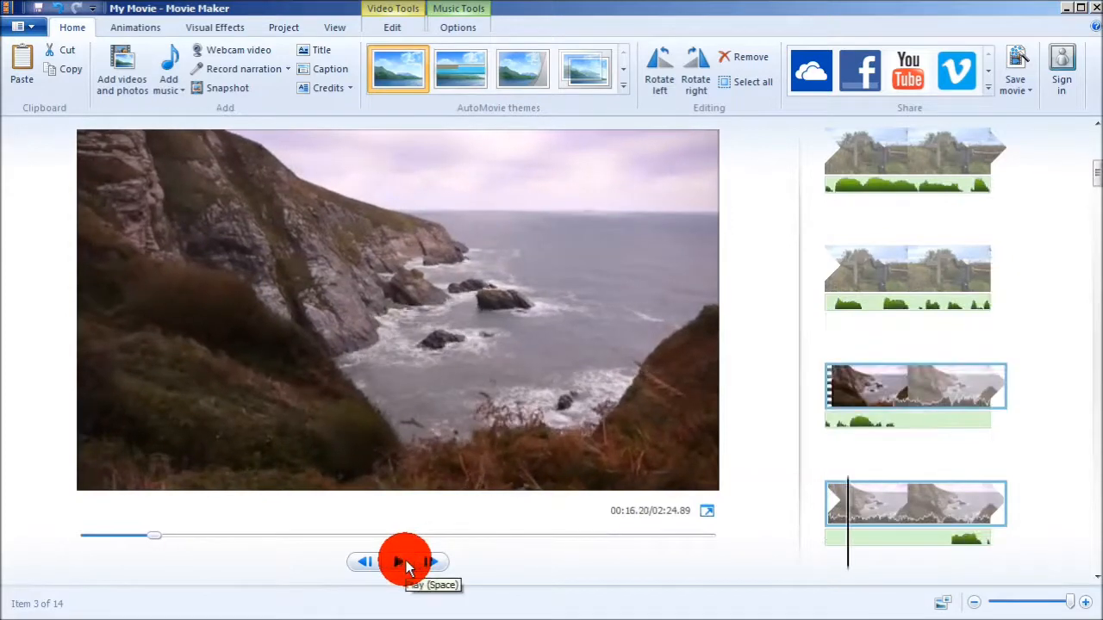
pyautogui.moveTo(1095, 171); pyautogui.dragTo(1096, 137)
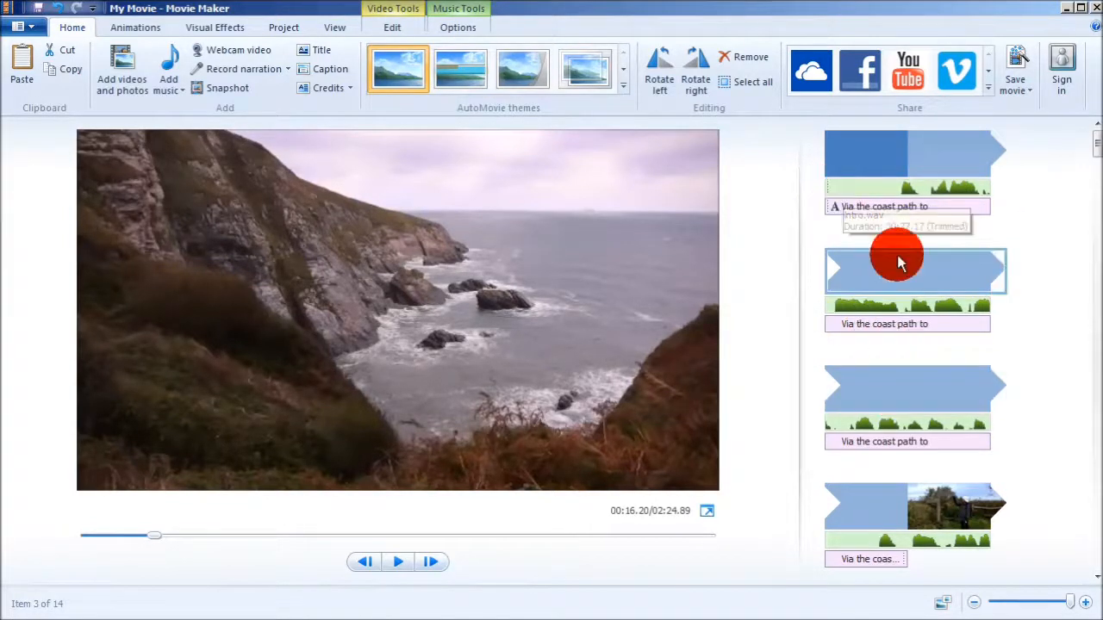
pyautogui.click(866, 158)
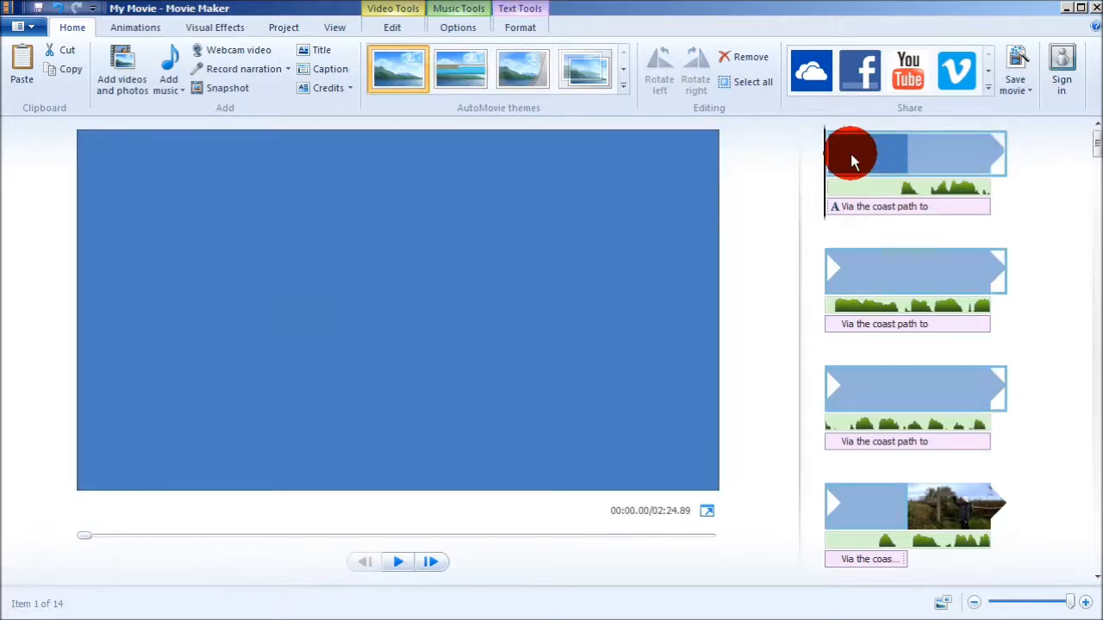
pyautogui.rightClick(851, 156)
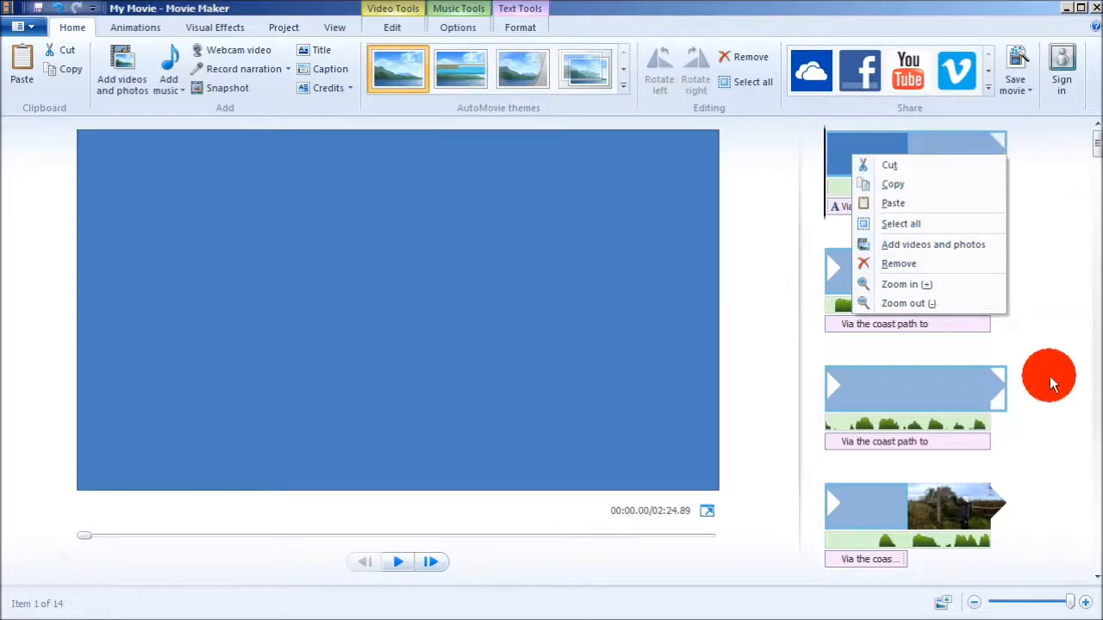
pyautogui.click(1099, 147)
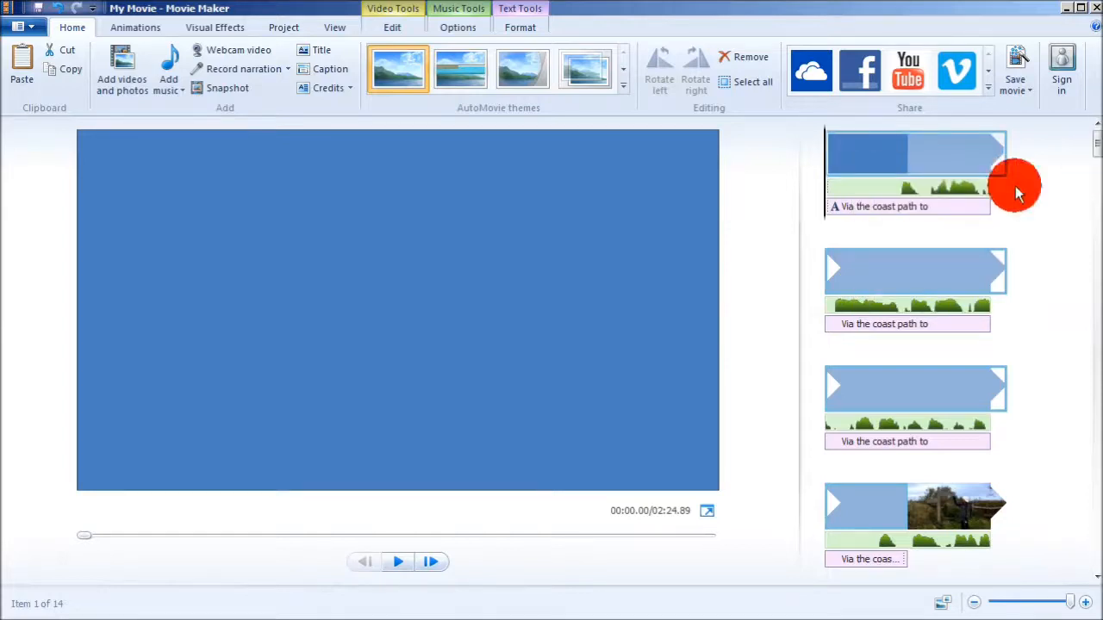
# Move the intro.wav narration from the title slide to the start of the signpost clip, at about 00:07.
pyautogui.click(834, 194)
pyautogui.moveTo(834, 195); pyautogui.dragTo(891, 543)
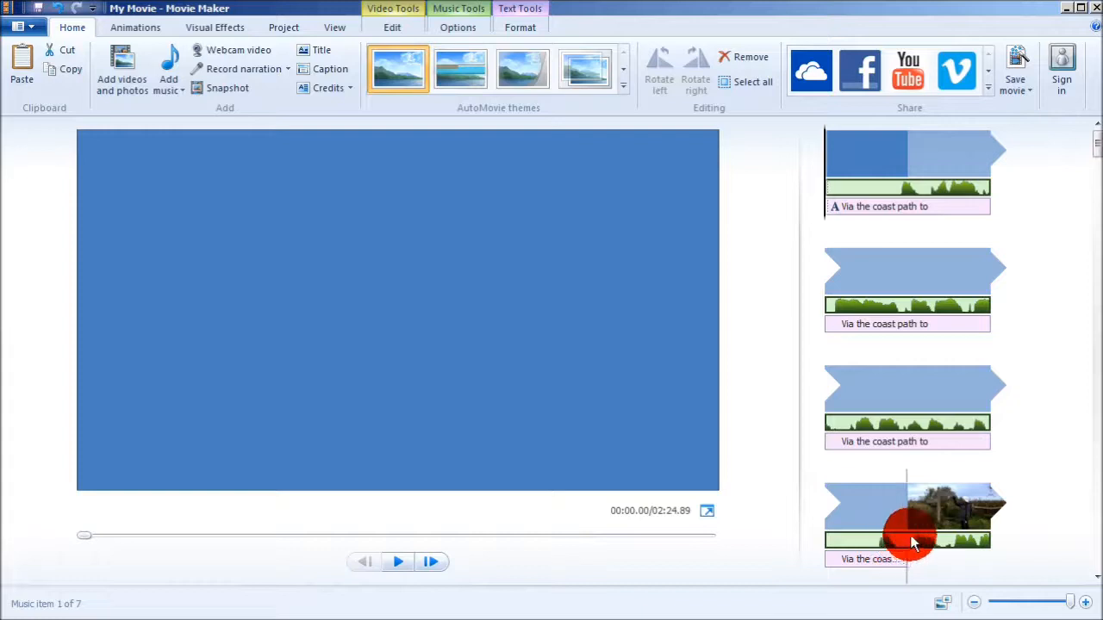
pyautogui.moveTo(911, 557); pyautogui.dragTo(910, 556)
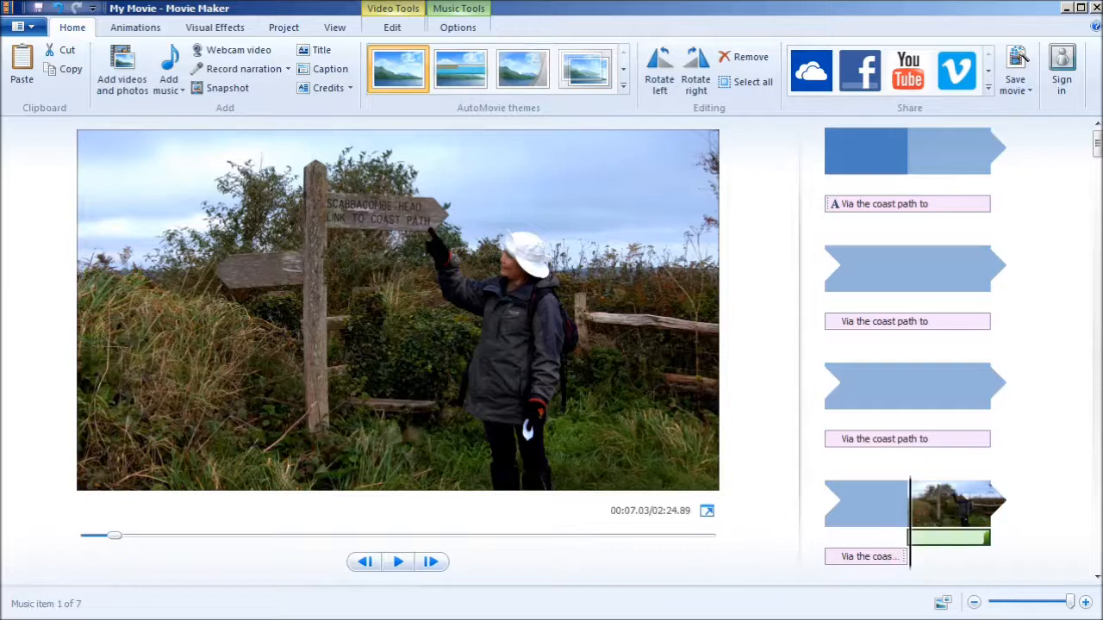
# Play the movie from the start of the title slide and pause at about 00:14, at the sea cliffs clip.
pyautogui.click(827, 153)
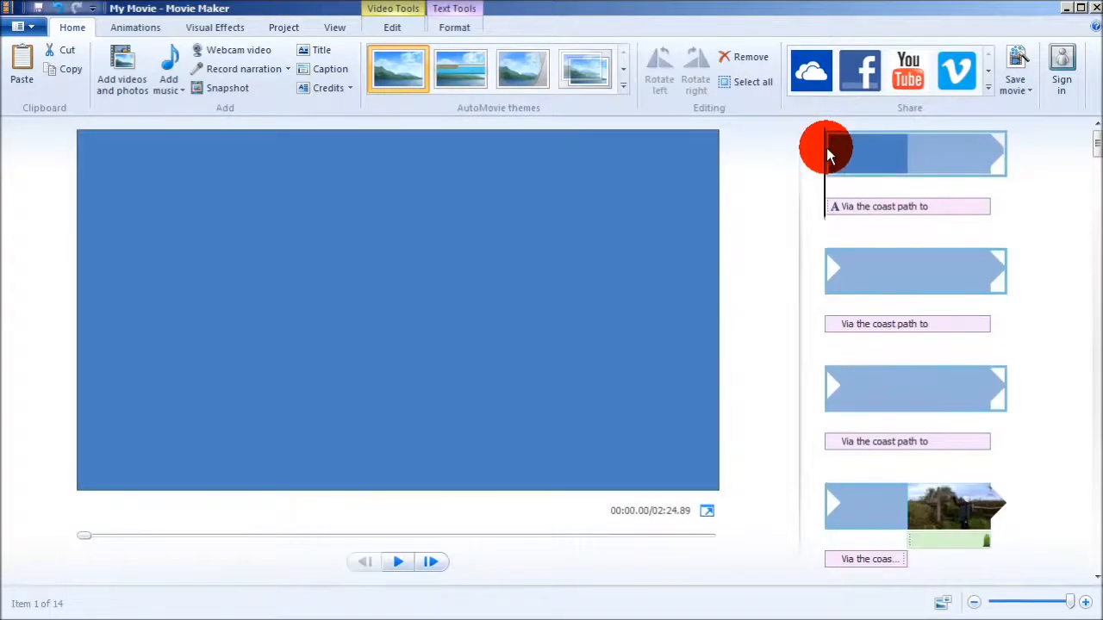
pyautogui.click(400, 561)
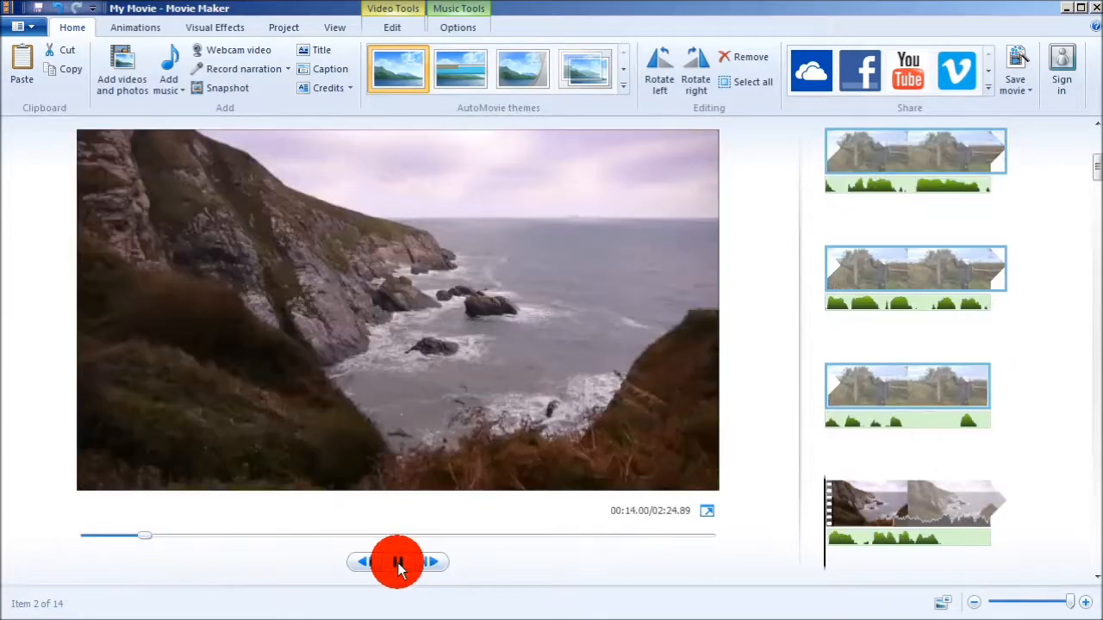
pyautogui.click(398, 562)
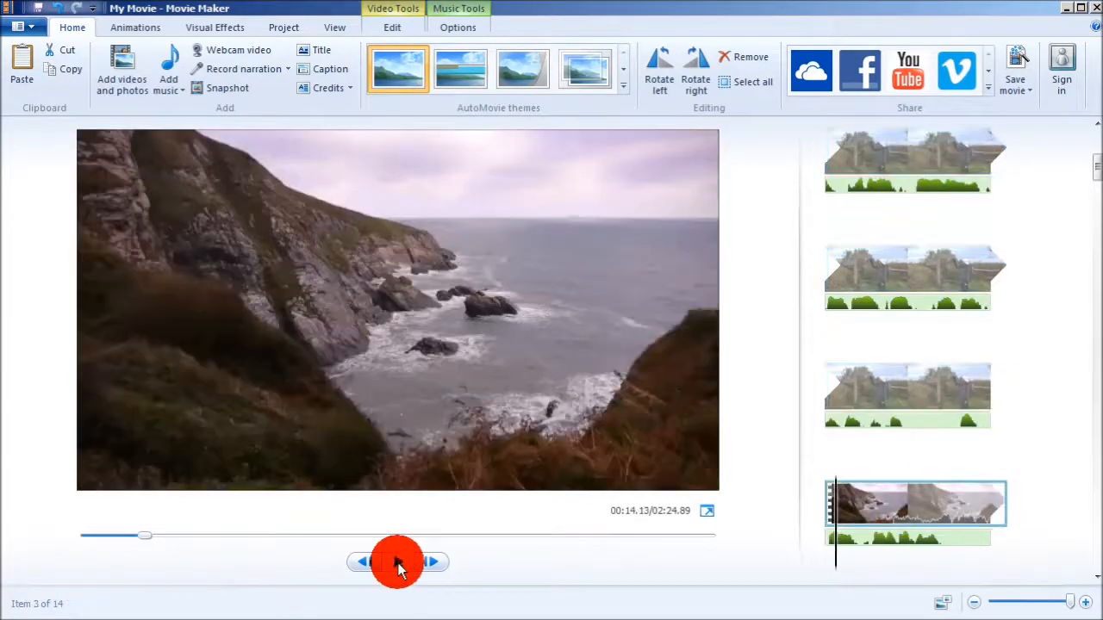
# Add a blank credits slide after the last clip at the end of the movie.
pyautogui.moveTo(1095, 170); pyautogui.dragTo(1075, 565)
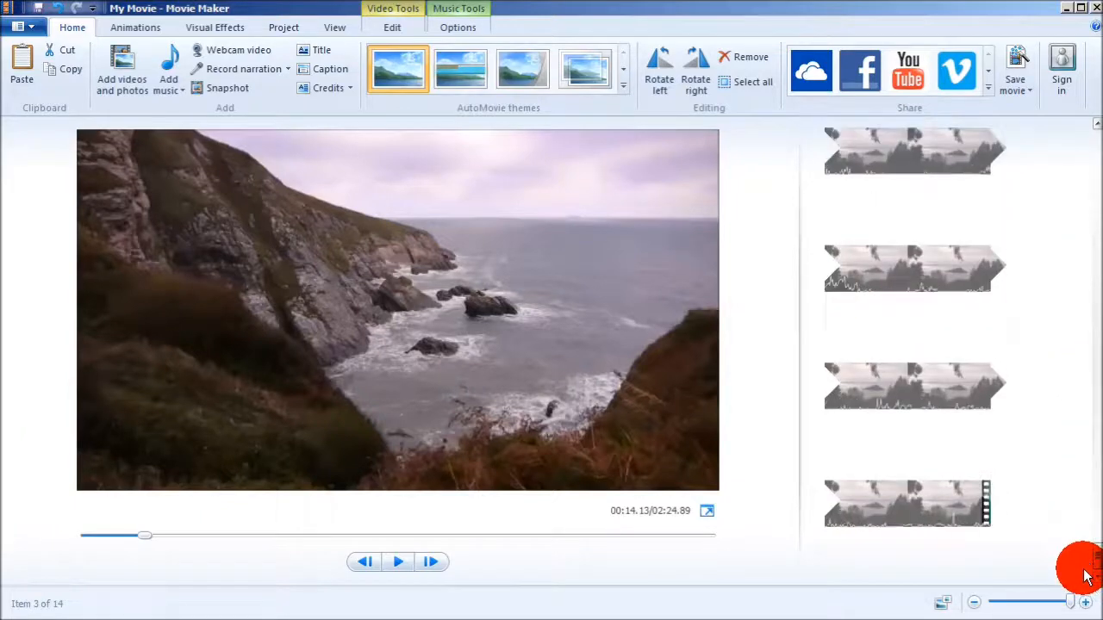
pyautogui.click(989, 519)
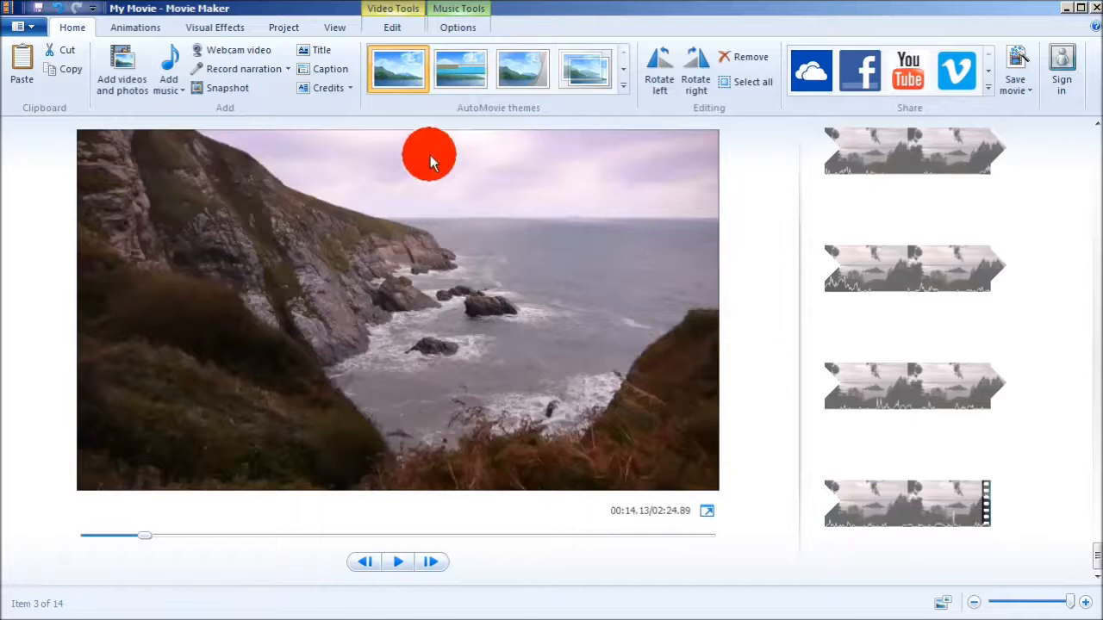
pyautogui.click(347, 87)
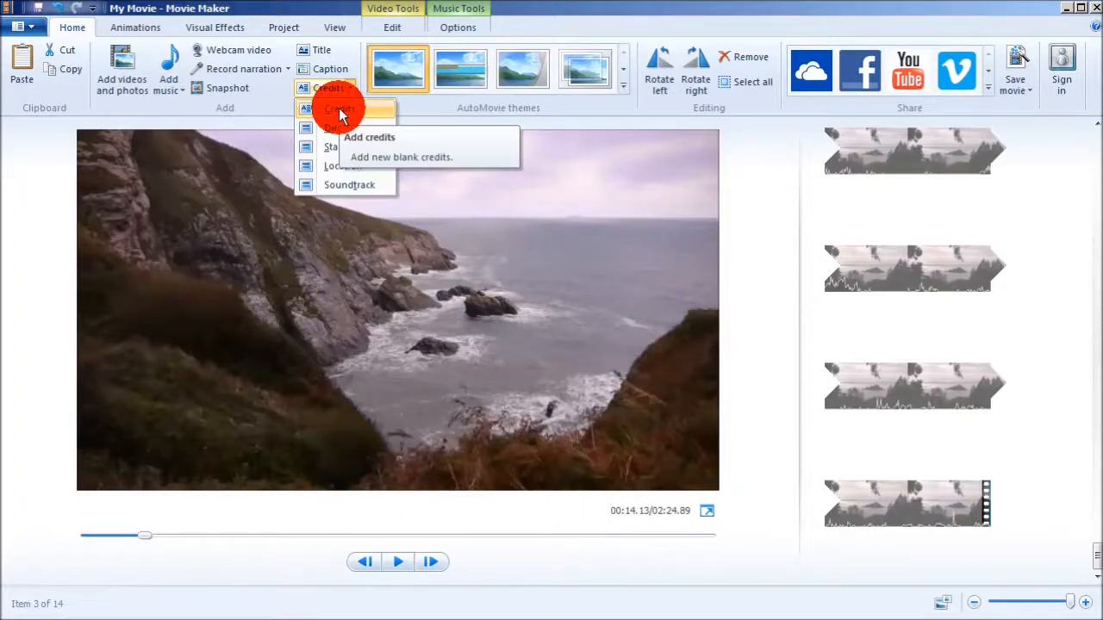
pyautogui.click(339, 108)
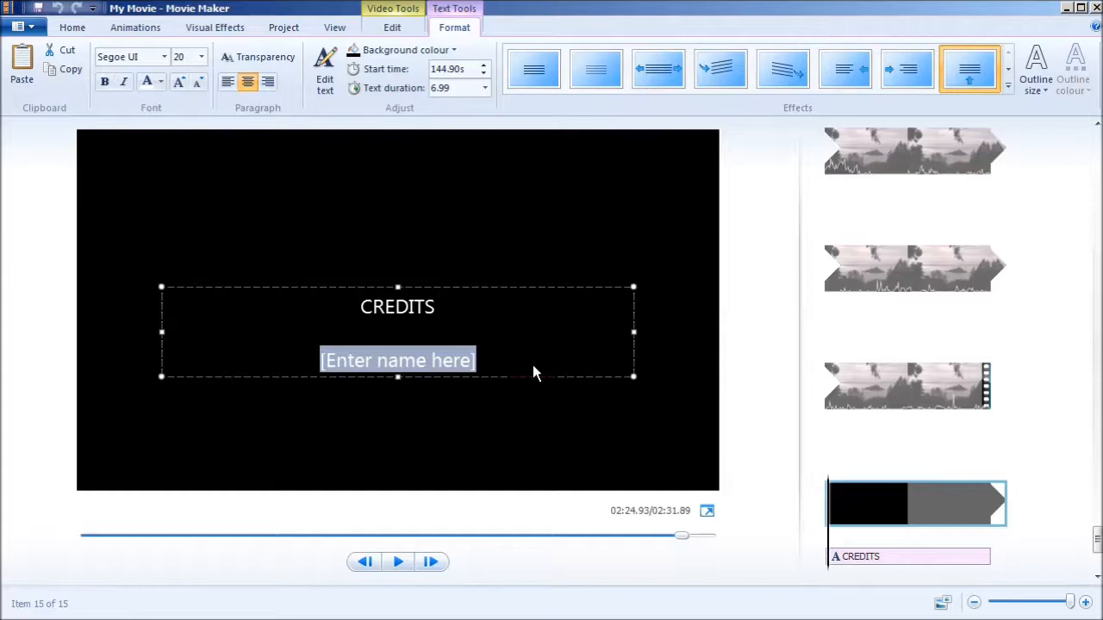
# Replace the name placeholder in the credits with "(c)", the author's full name and "October 2012".
pyautogui.write('(')
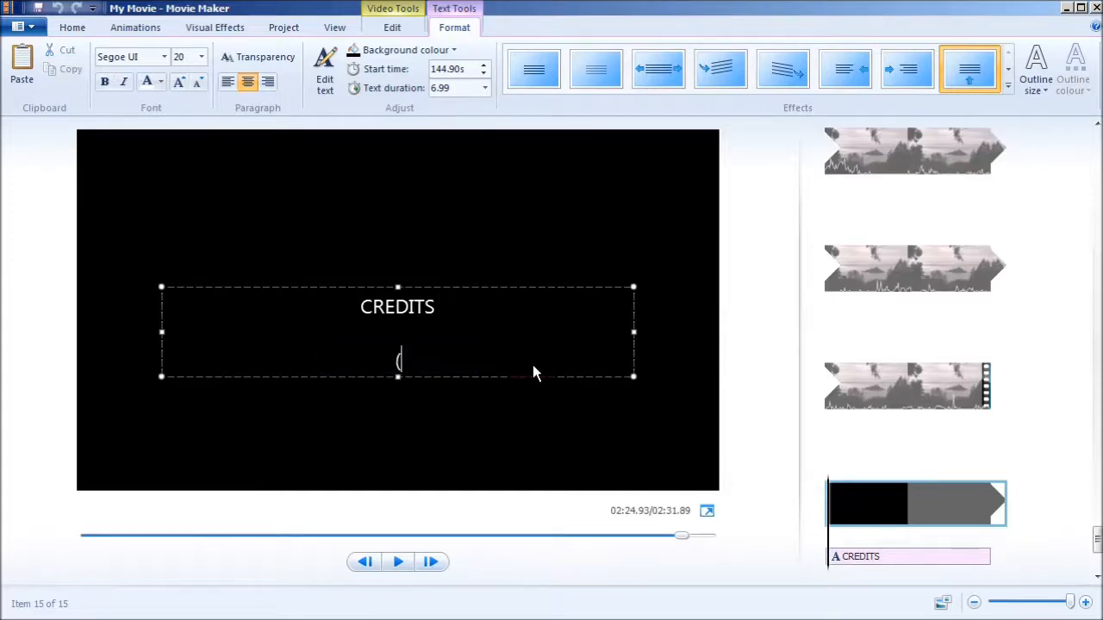
pyautogui.write('c)Peter ')
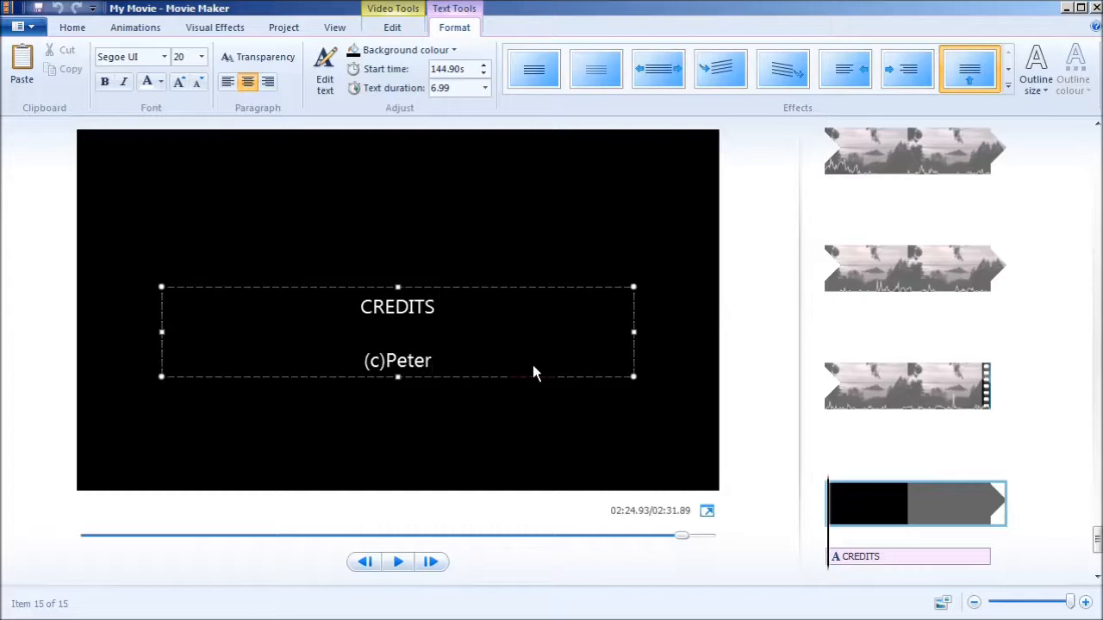
pyautogui.write('Thomso')
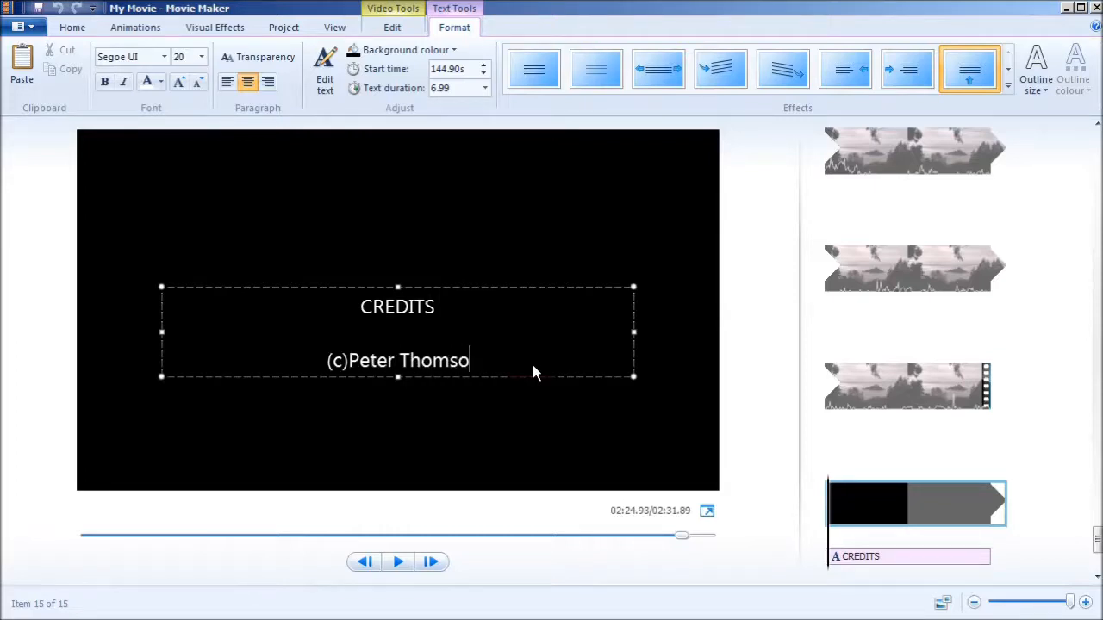
pyautogui.write('n ')
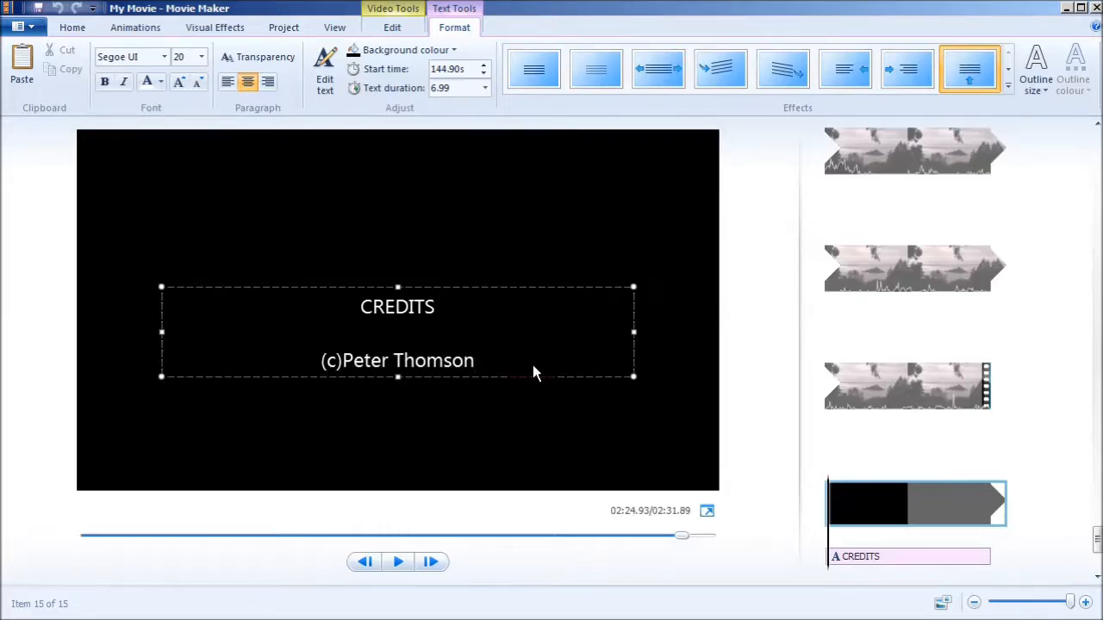
pyautogui.write('Oct')
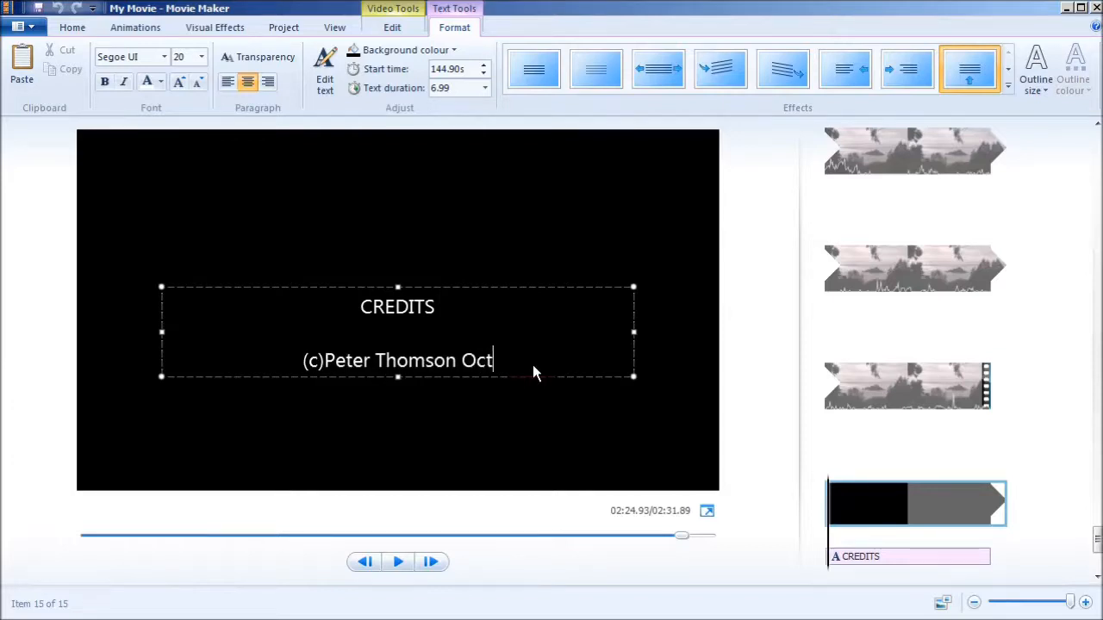
pyautogui.write('ober 2')
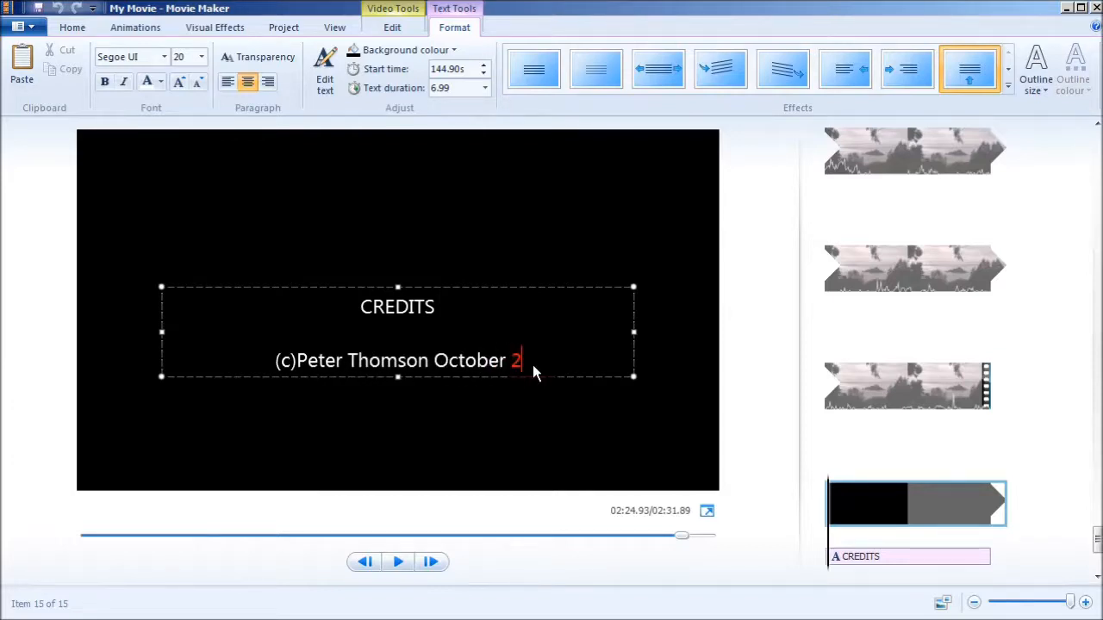
pyautogui.write('012')
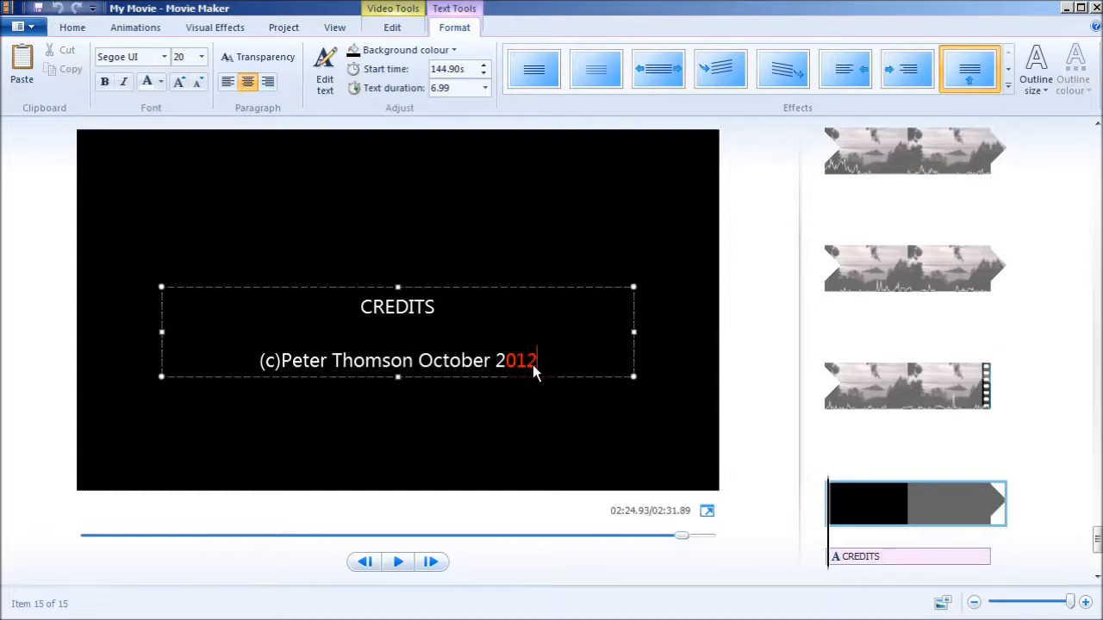
# Preview text effects such as Fade and Fly in - left on the credits, and keep the upward-moving effect.
pyautogui.click(593, 67)
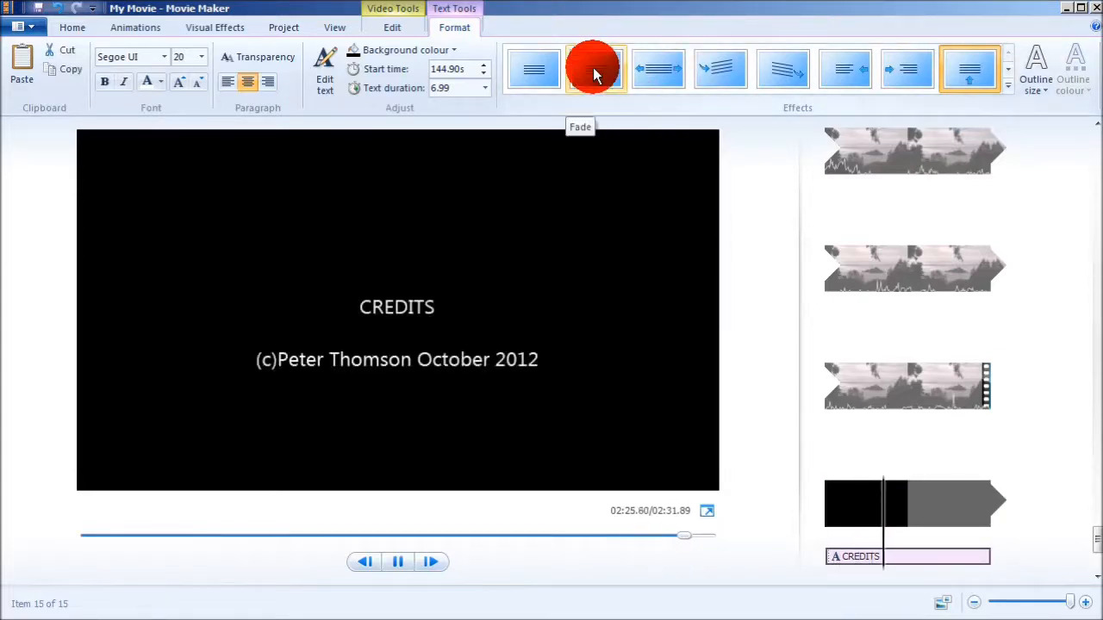
pyautogui.click(661, 68)
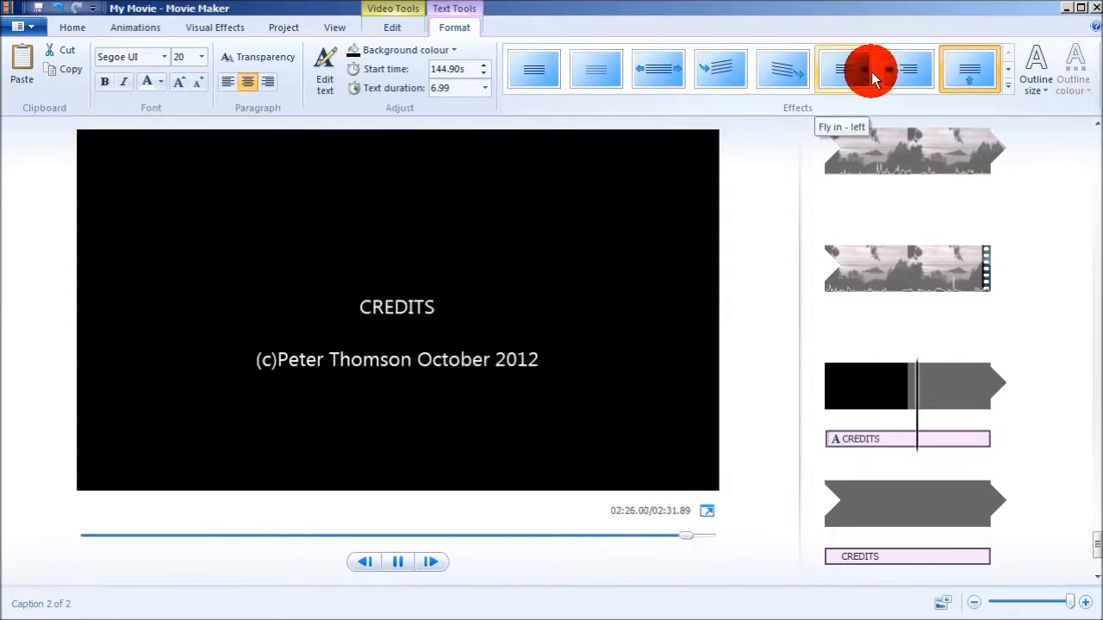
pyautogui.click(974, 76)
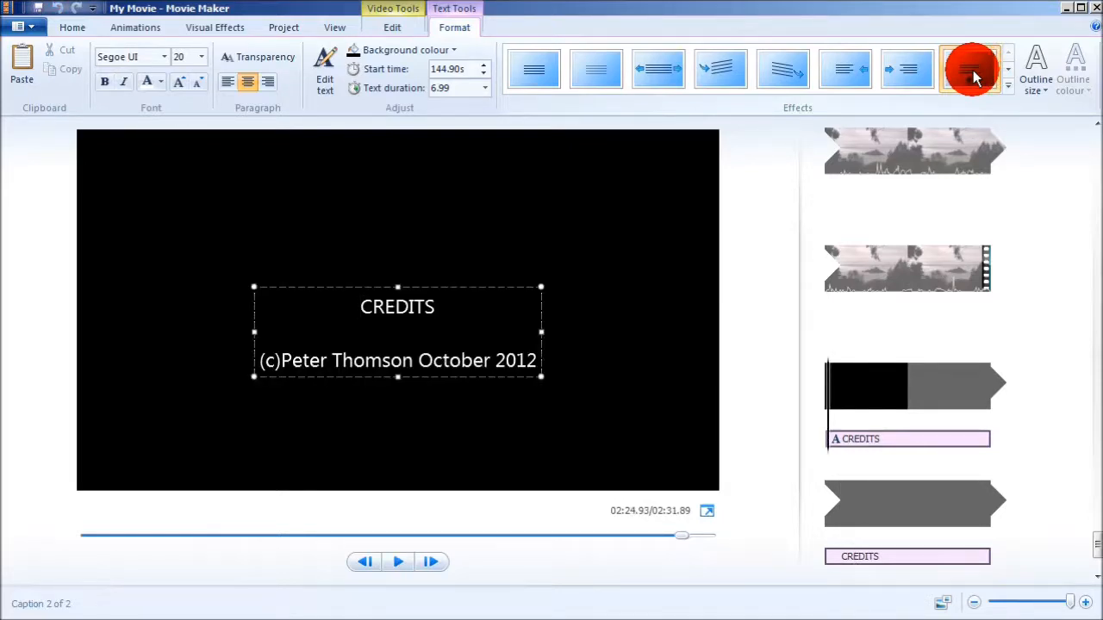
# Give the credits text the thickest outline in red and play the credits through to the end.
pyautogui.click(1043, 90)
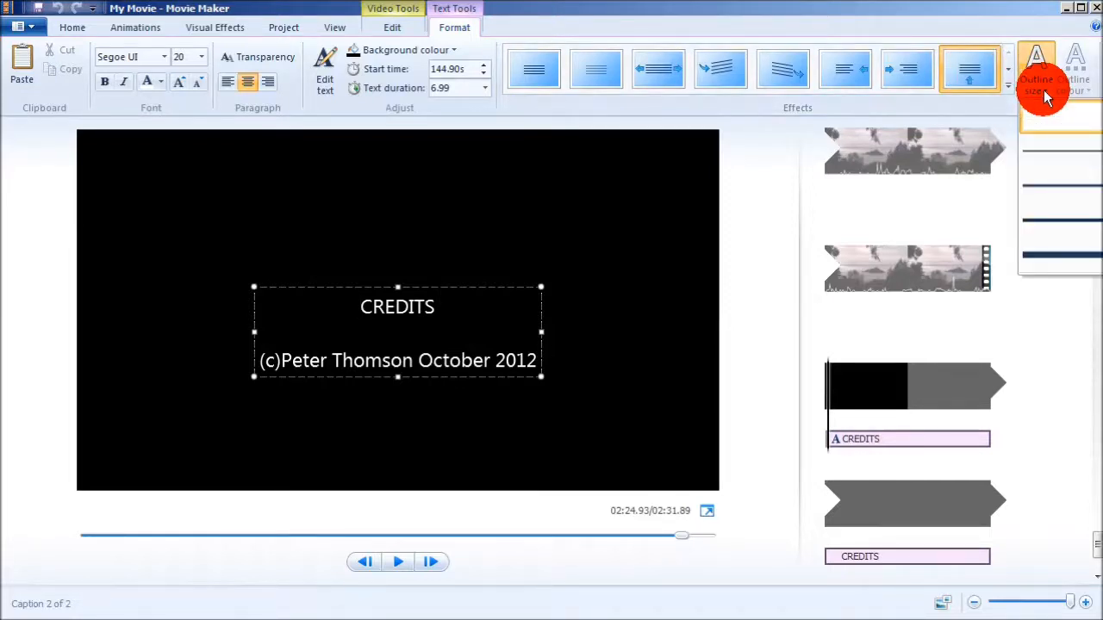
pyautogui.click(1096, 257)
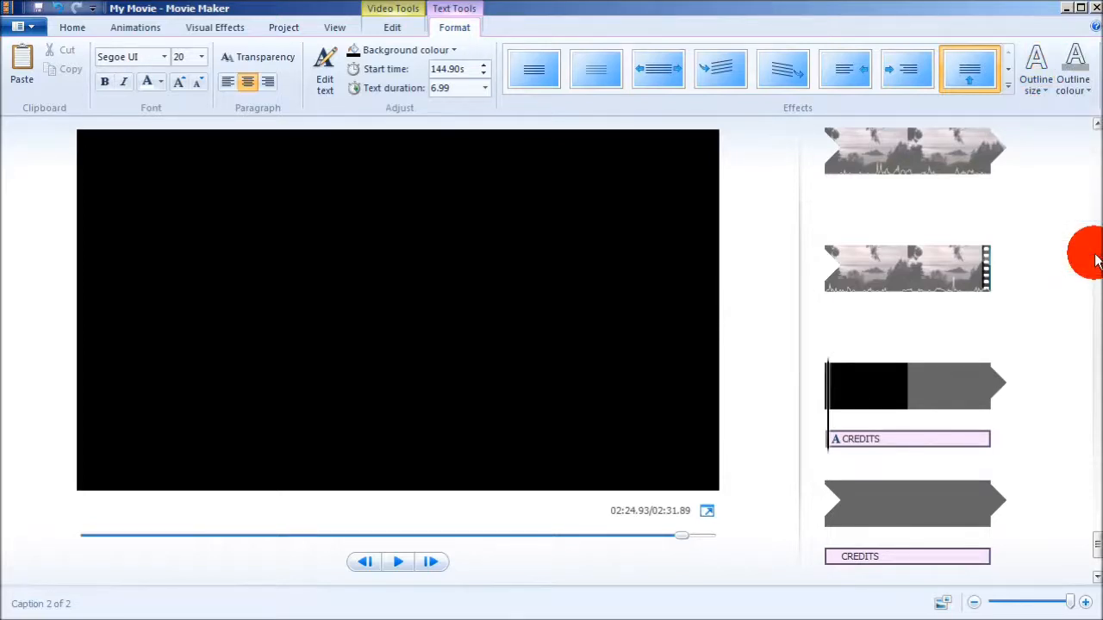
pyautogui.click(1090, 89)
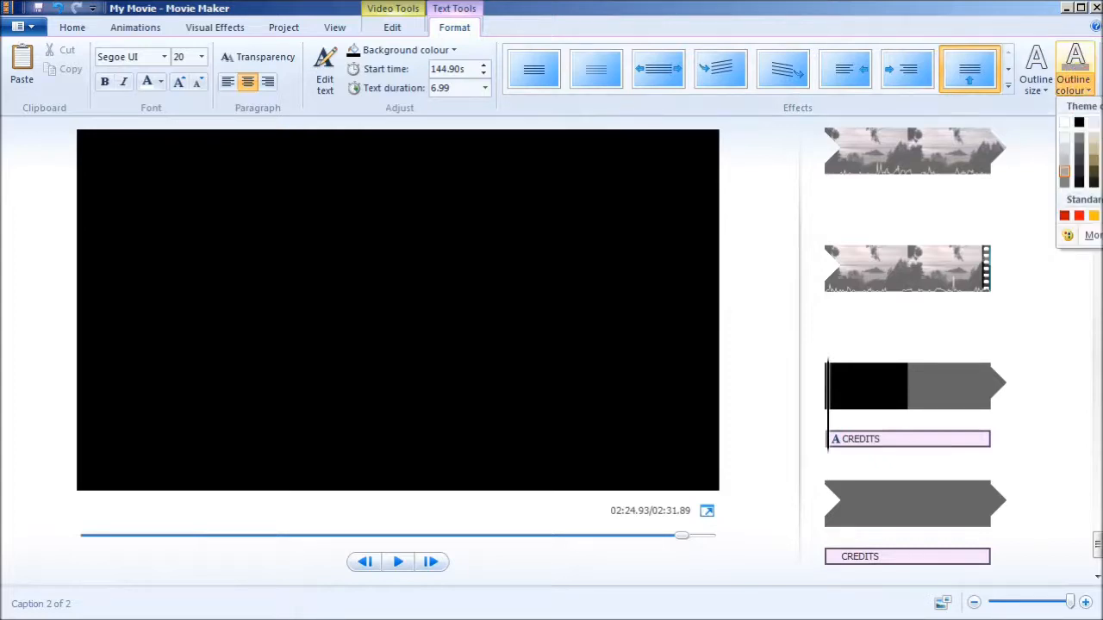
pyautogui.click(1078, 222)
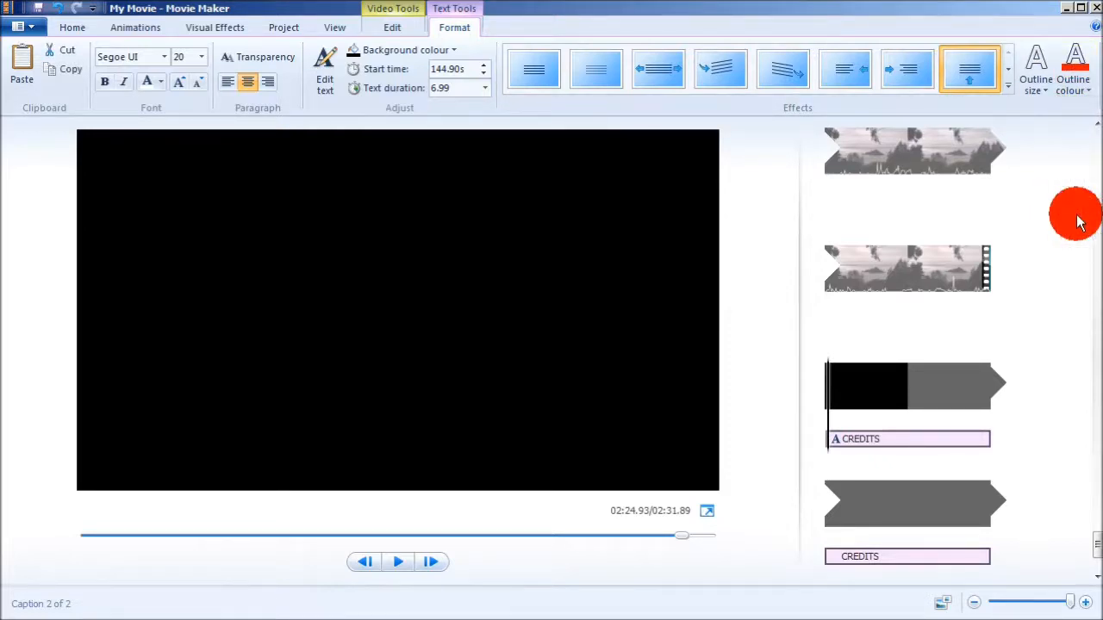
pyautogui.click(398, 563)
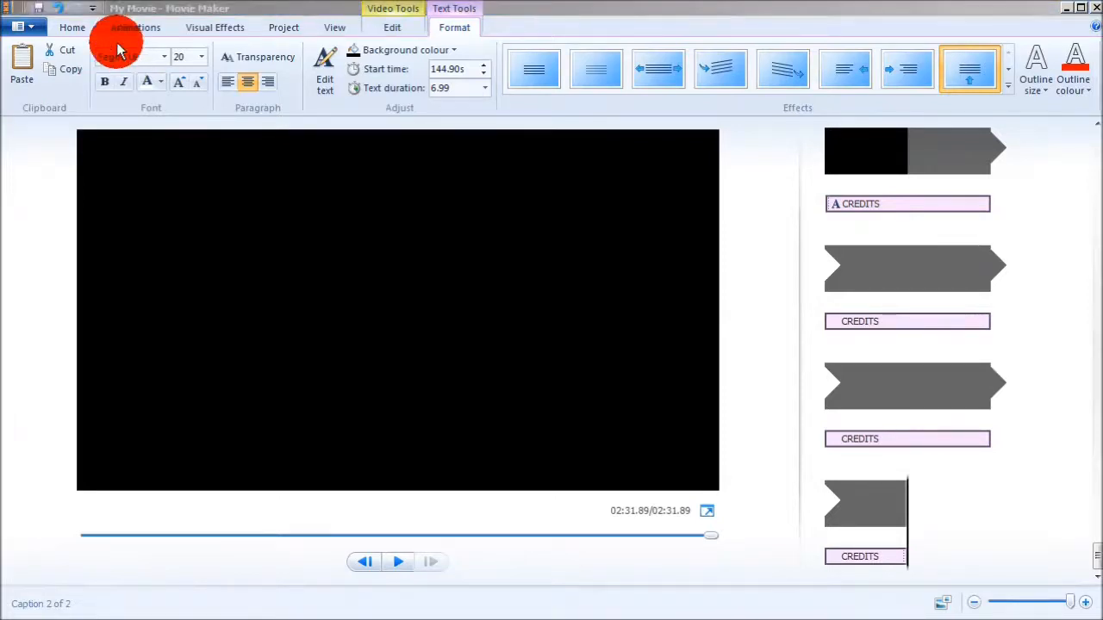
# Start saving the movie with the recent HD-PT setting.
pyautogui.click(74, 27)
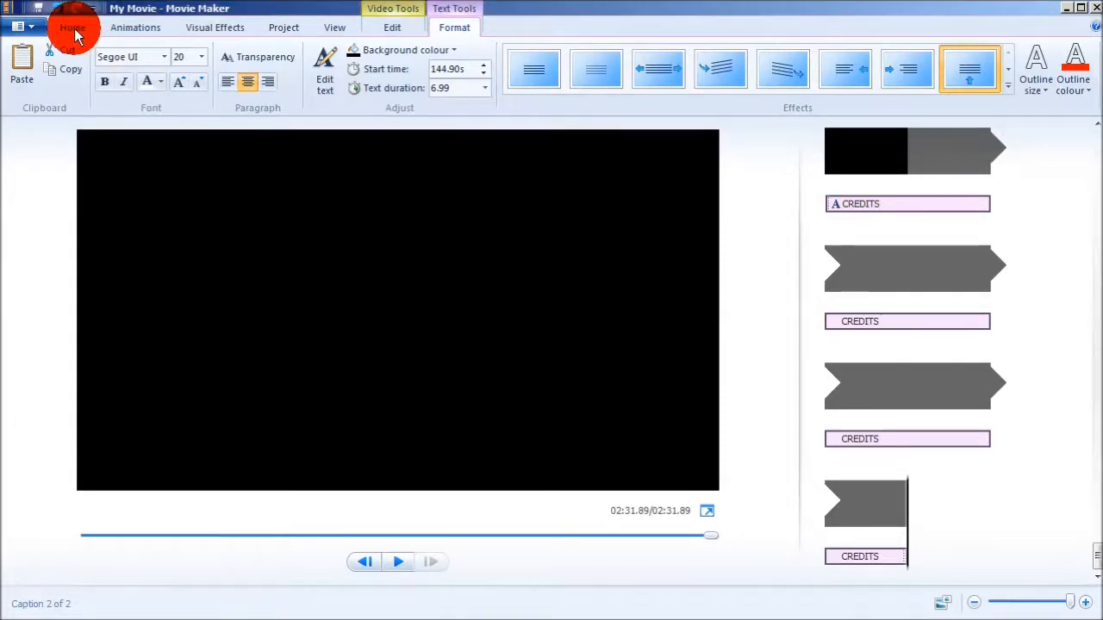
pyautogui.click(74, 27)
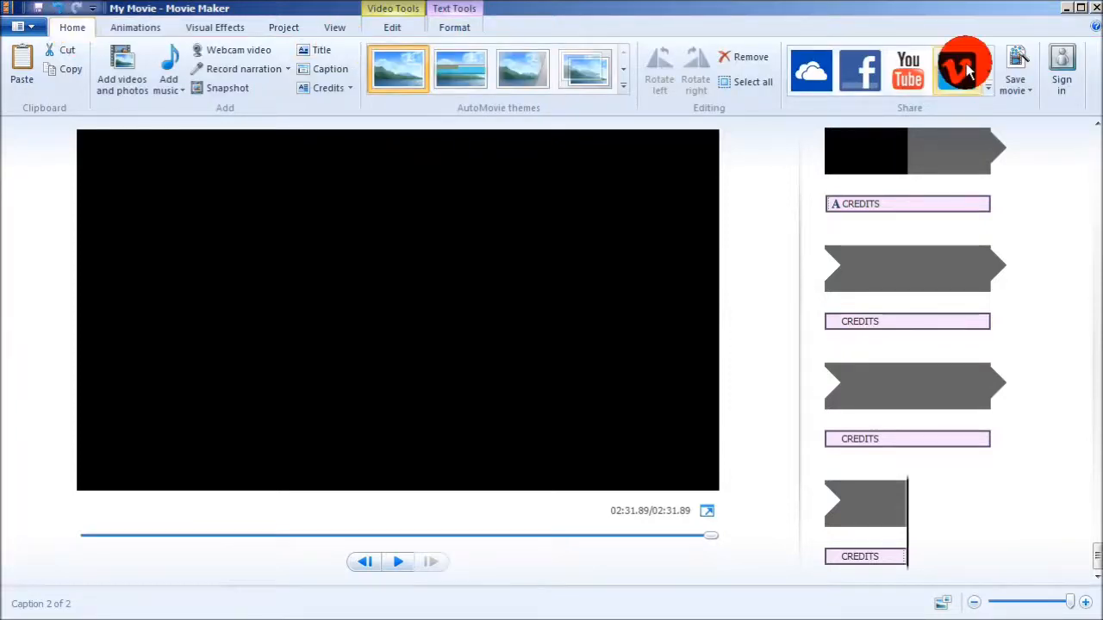
pyautogui.click(1031, 90)
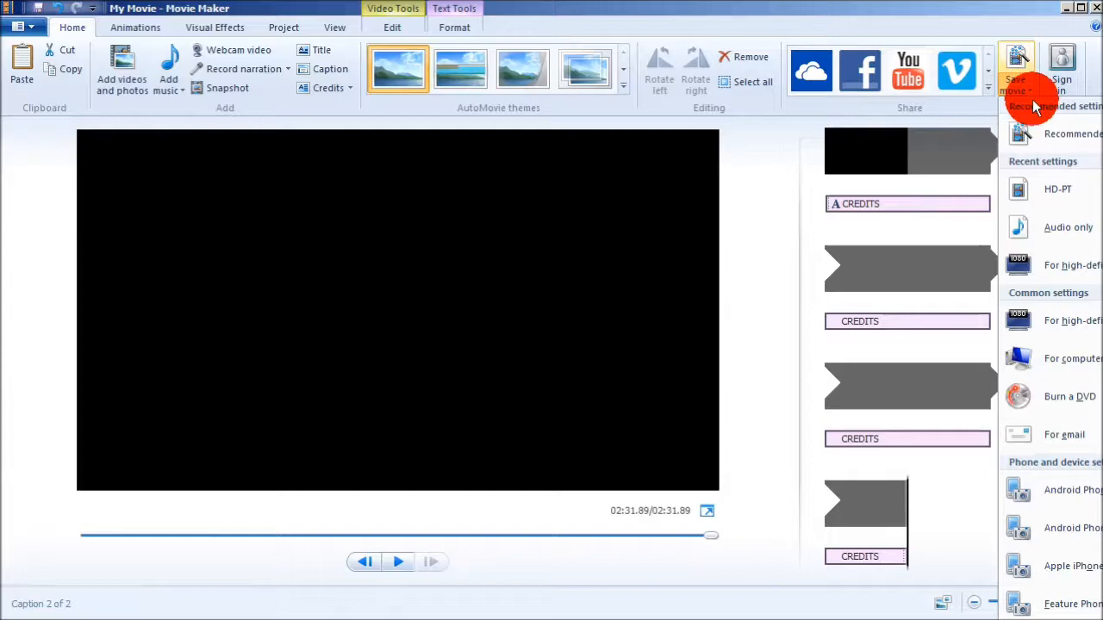
pyautogui.click(1050, 190)
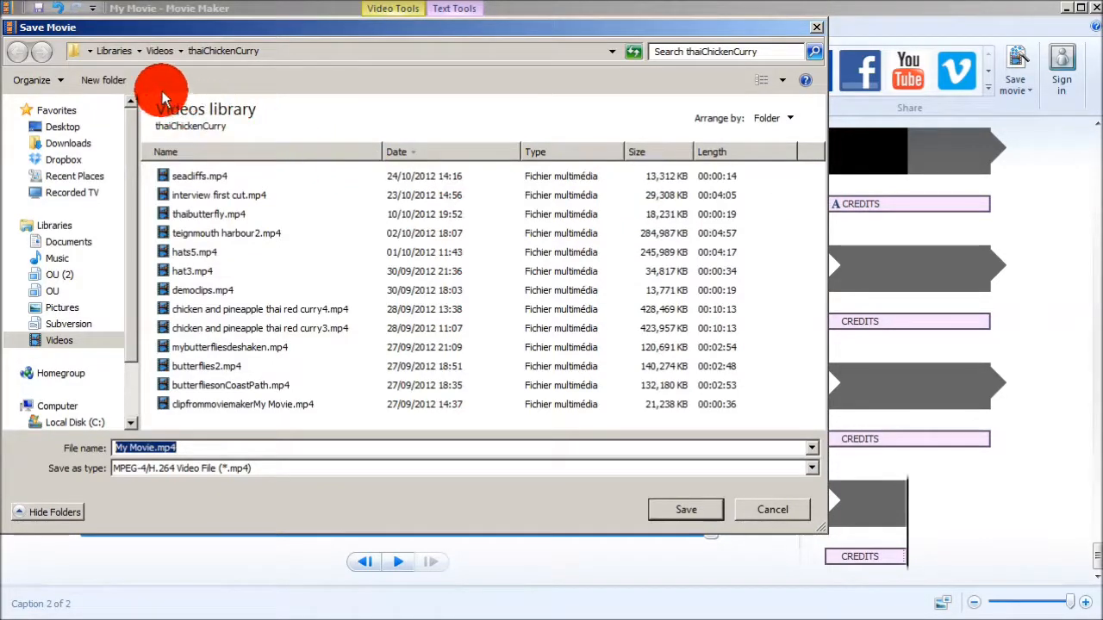
# Choose the ColetonFishacre folder inside the video folder on Local Disk (C:) as the save location.
pyautogui.scroll(-3, 103, 310)
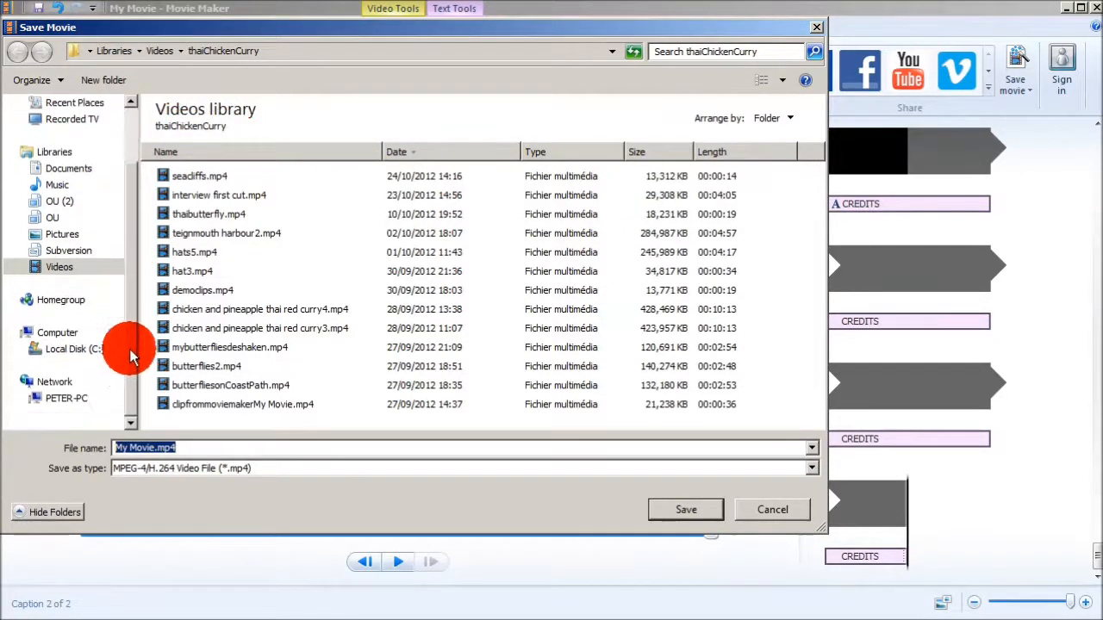
pyautogui.click(62, 349)
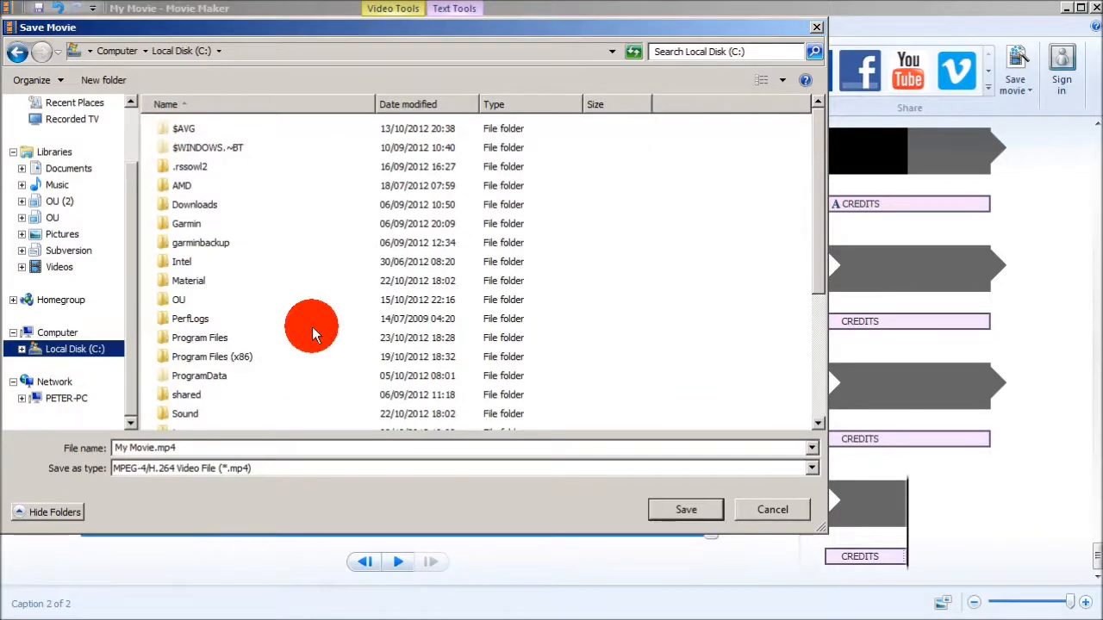
pyautogui.moveTo(821, 264); pyautogui.dragTo(815, 345)
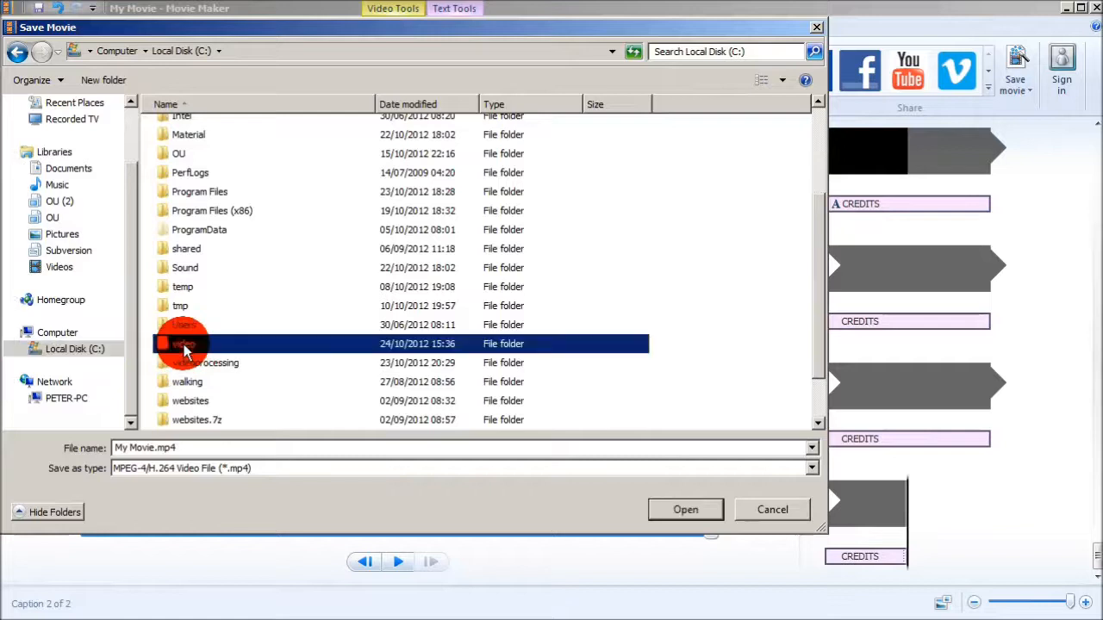
pyautogui.doubleClick(183, 344)
pyautogui.click(279, 162)
pyautogui.doubleClick(278, 162)
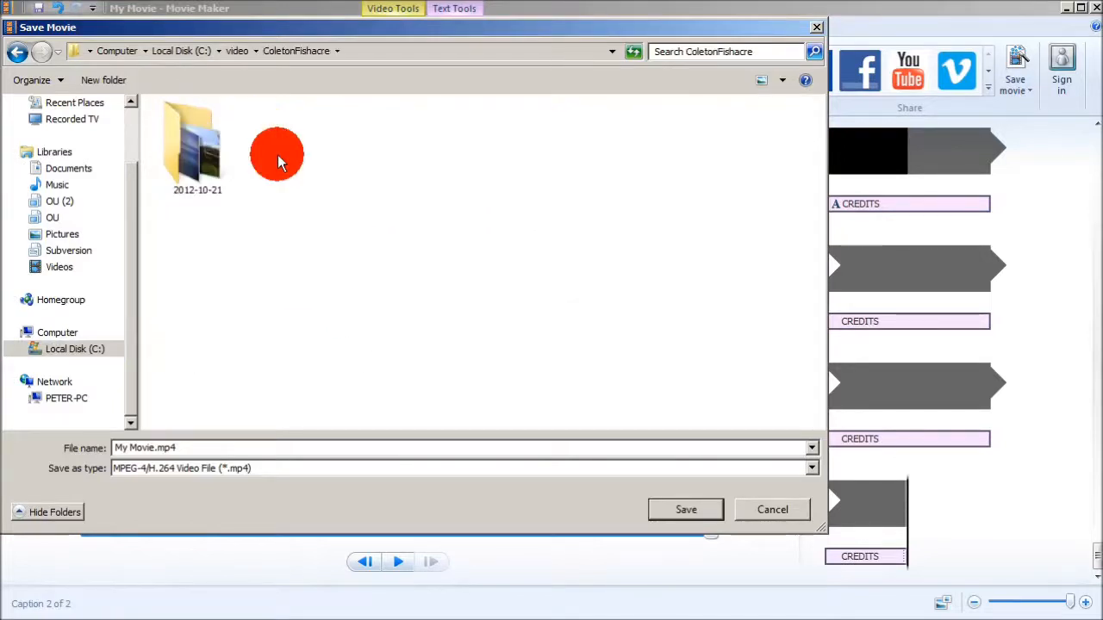
# Save the movie as firstcut.mp4 and open the folder that contains the finished file.
pyautogui.click(155, 449)
pyautogui.click(125, 451)
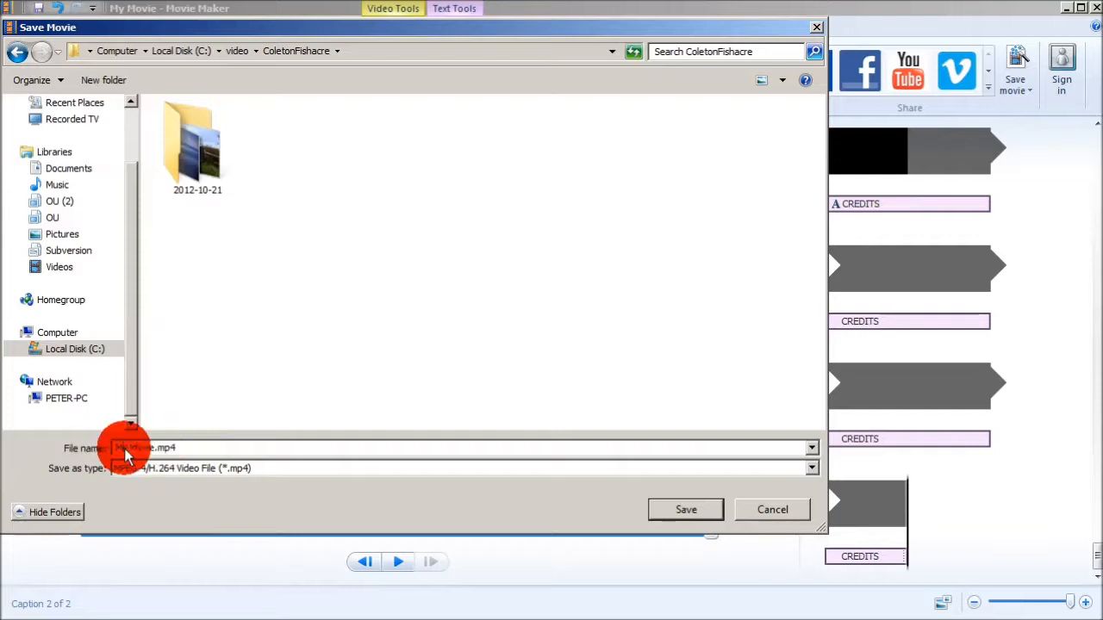
pyautogui.moveTo(153, 448); pyautogui.dragTo(86, 450)
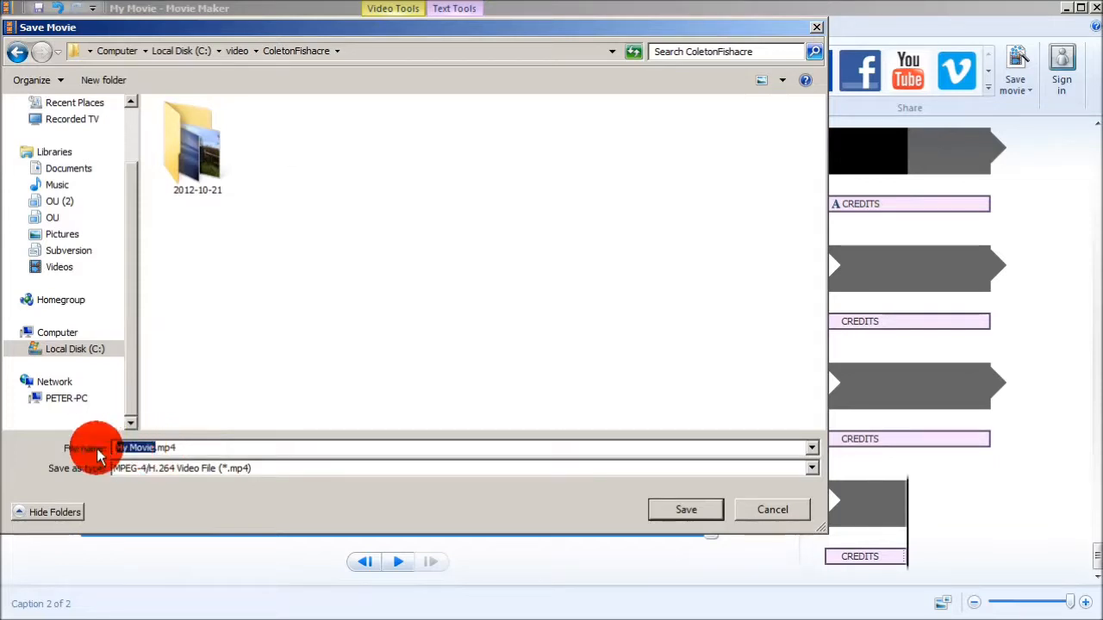
pyautogui.press('BackSpace')
pyautogui.write('first')
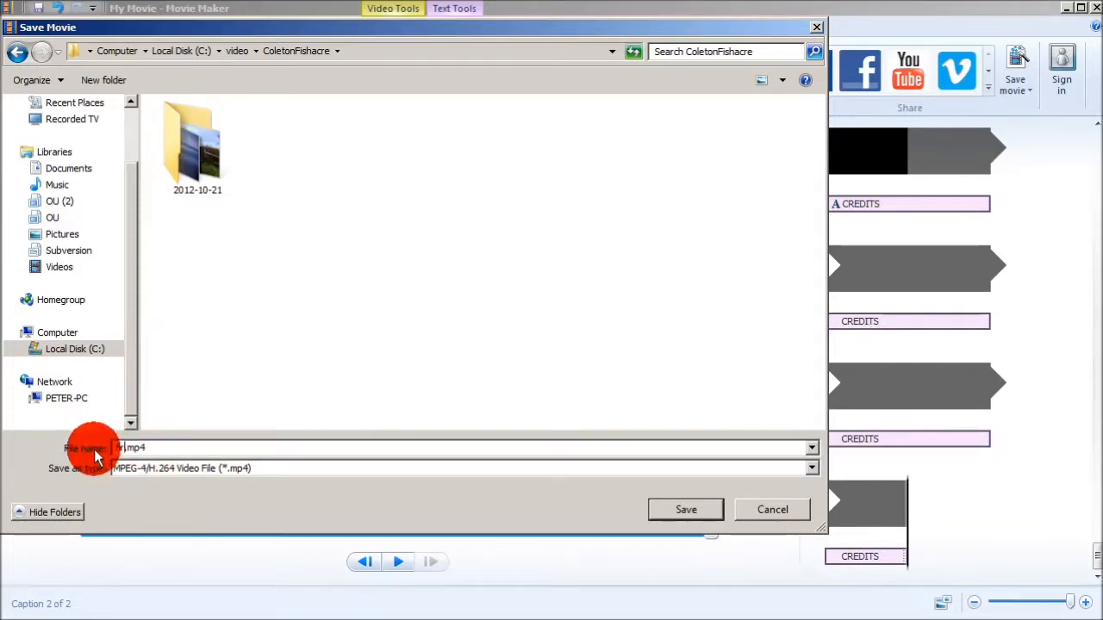
pyautogui.write('cut')
pyautogui.click(677, 513)
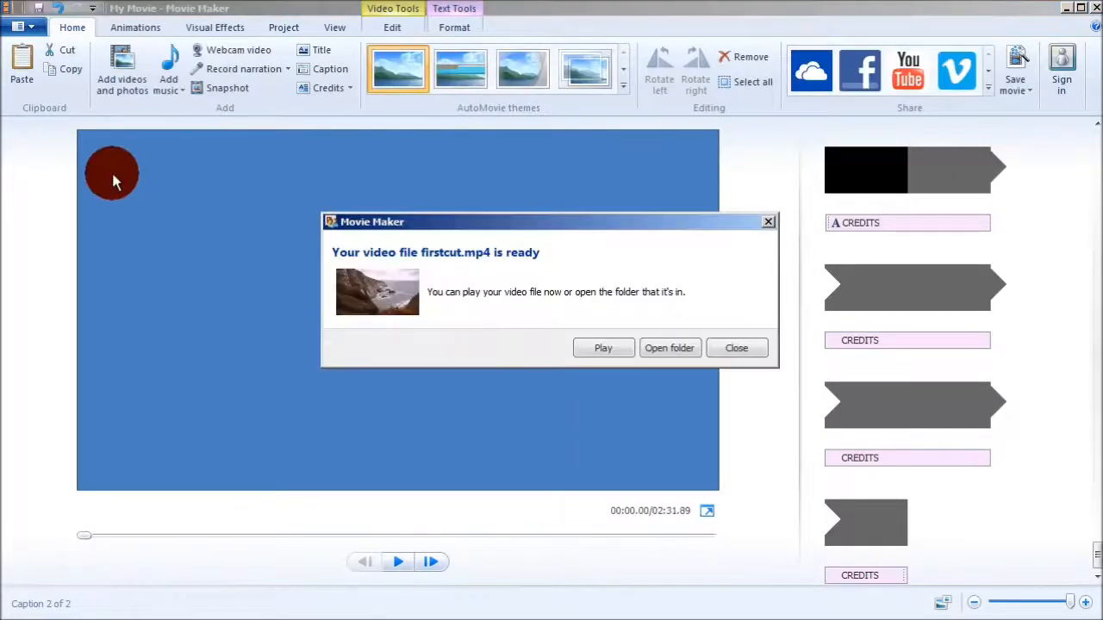
pyautogui.click(668, 349)
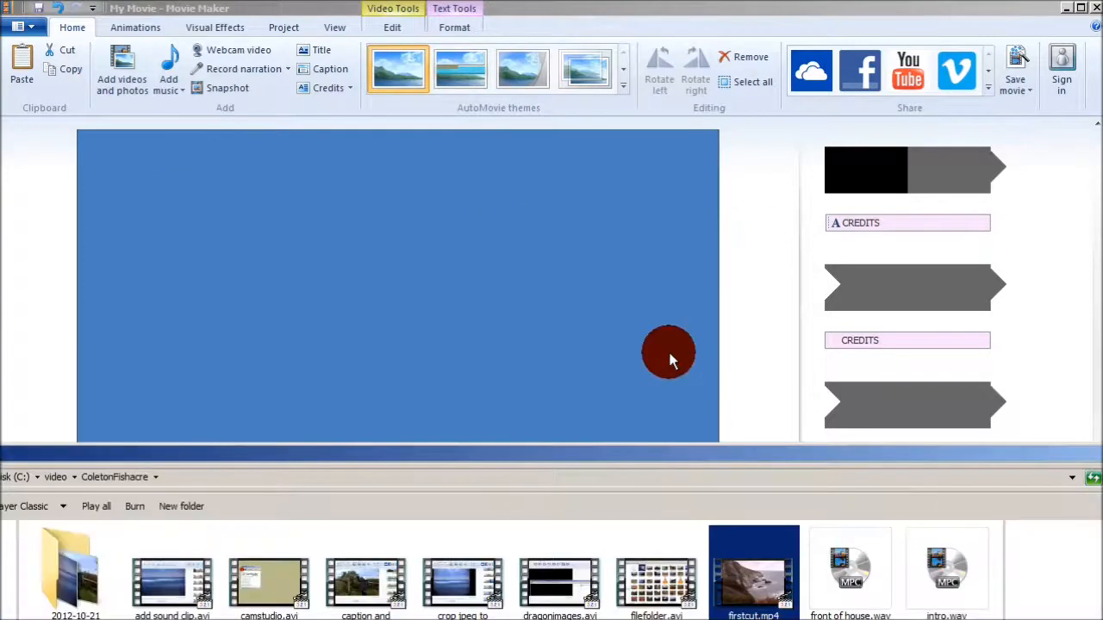
# Bring the ColetonFishacre folder fully into view and play firstcut.mp4 in VLC media player.
pyautogui.moveTo(620, 451); pyautogui.dragTo(442, 244)
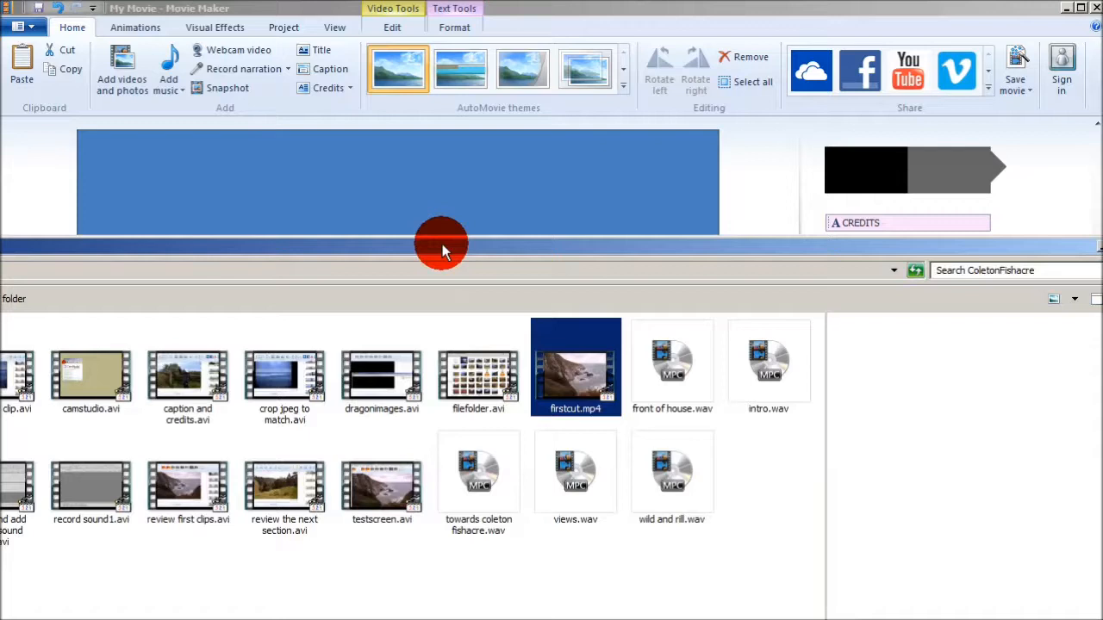
pyautogui.rightClick(554, 387)
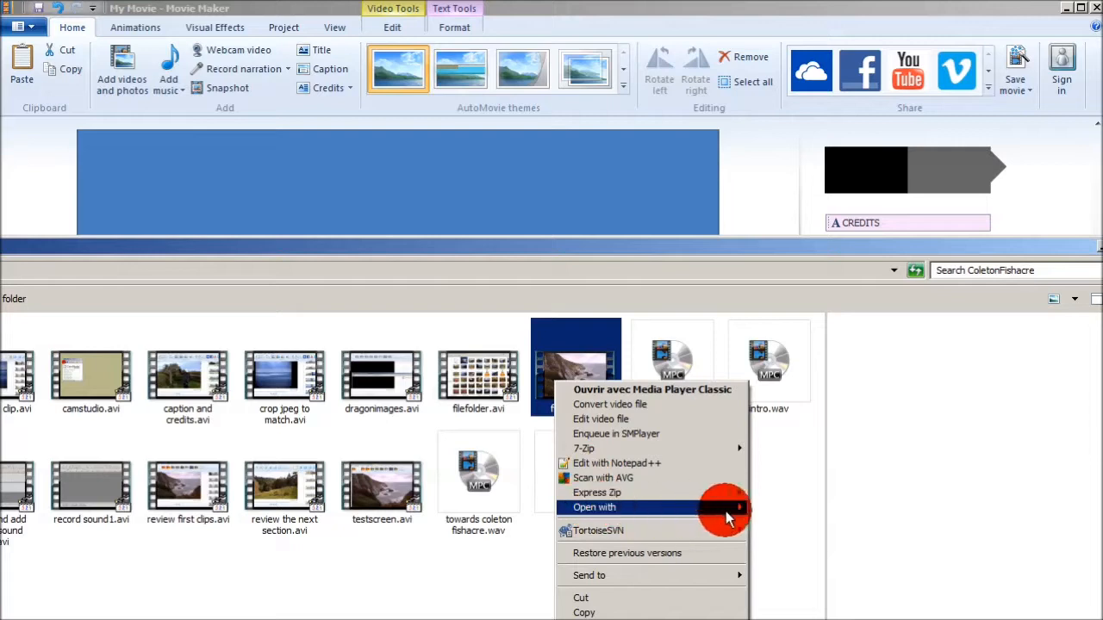
pyautogui.moveTo(741, 507)
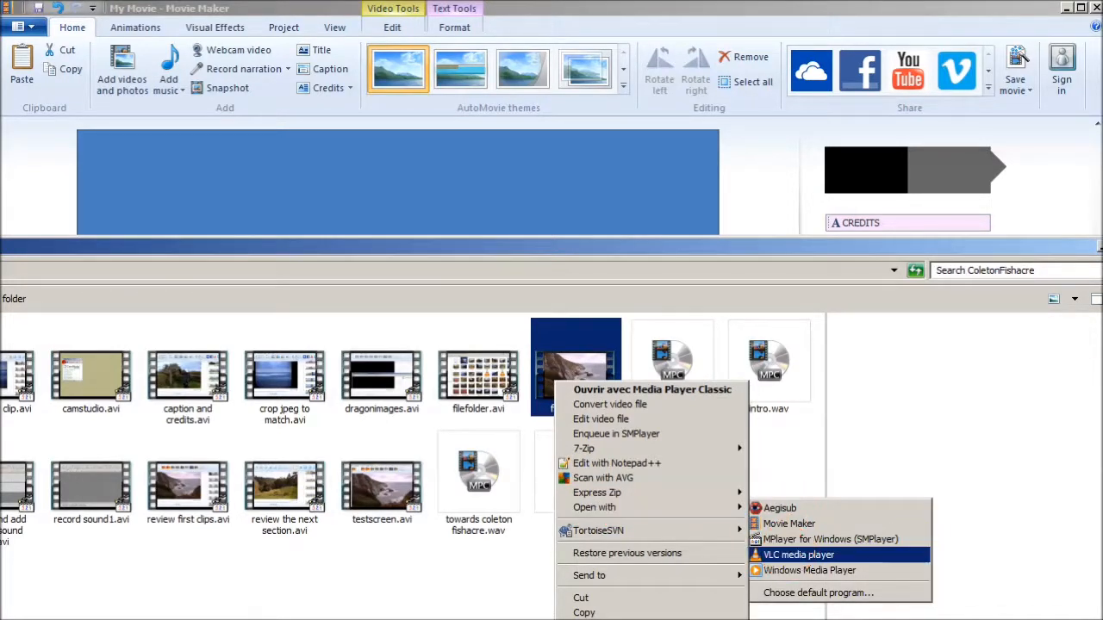
pyautogui.click(788, 553)
pyautogui.moveTo(1088, 40); pyautogui.dragTo(364, 0)
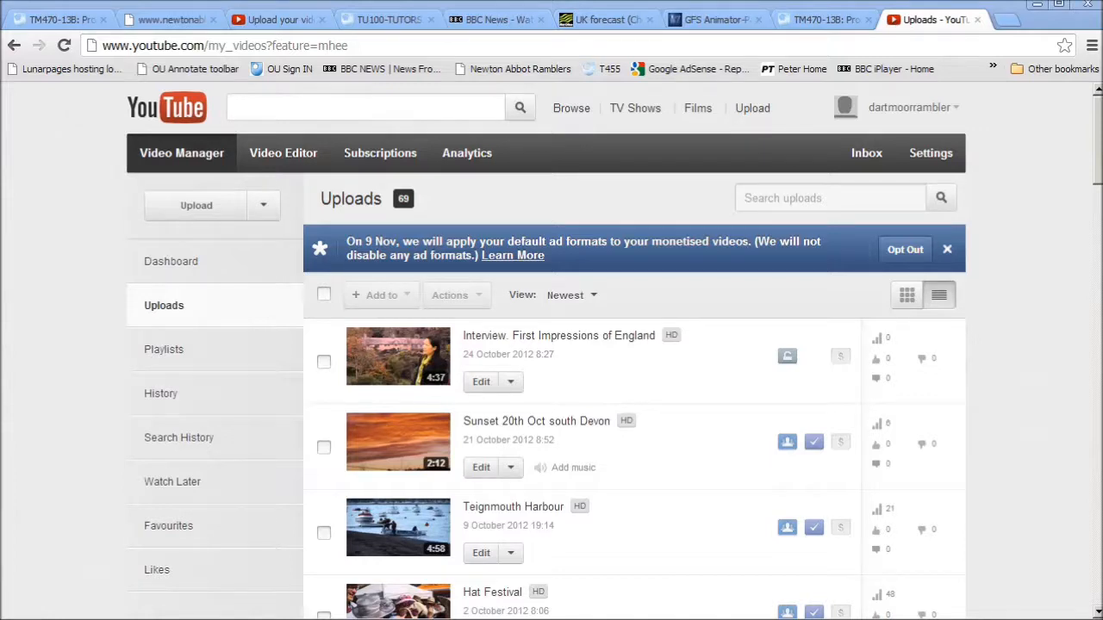
# In YouTube, start uploading second cut.mp4 from the ColetonFishacre folder inside the video folder on Local Disk (C:).
pyautogui.click(209, 211)
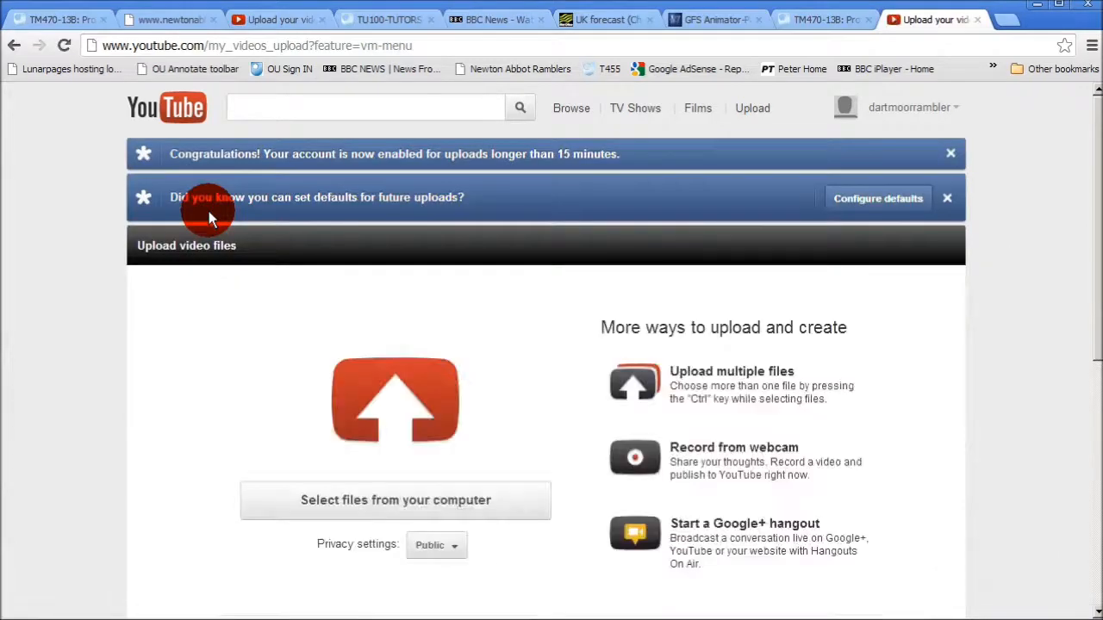
pyautogui.click(381, 466)
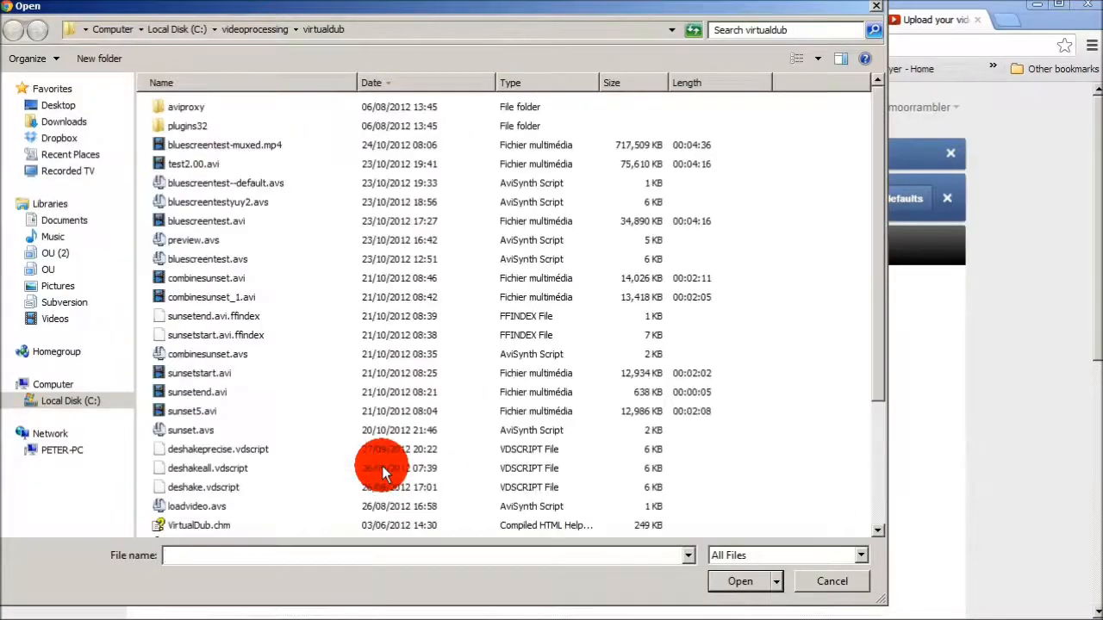
pyautogui.click(56, 404)
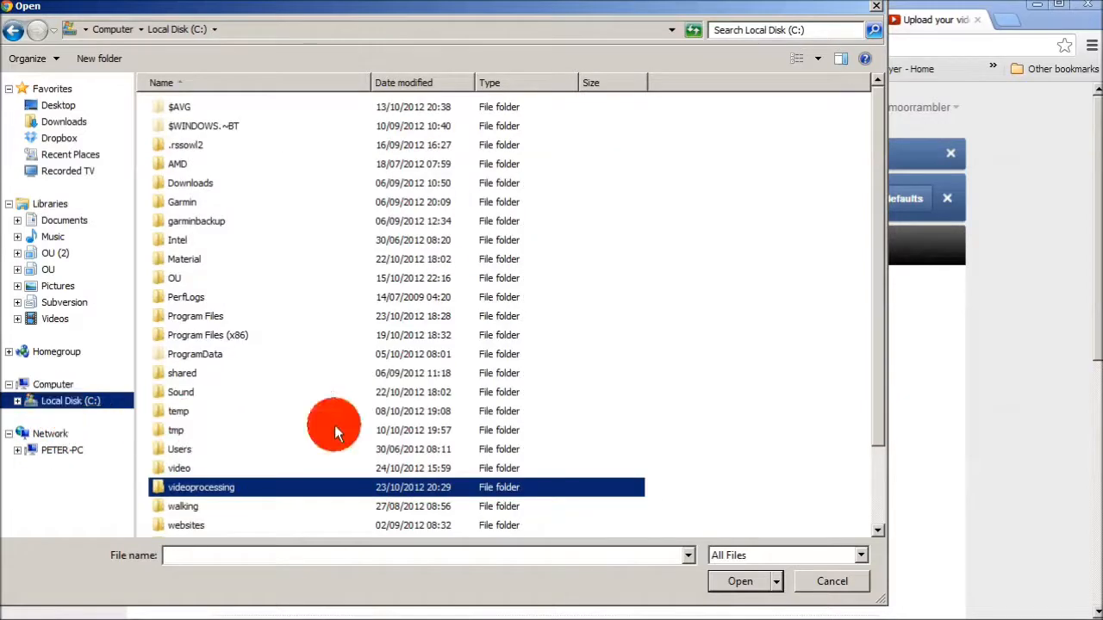
pyautogui.doubleClick(172, 468)
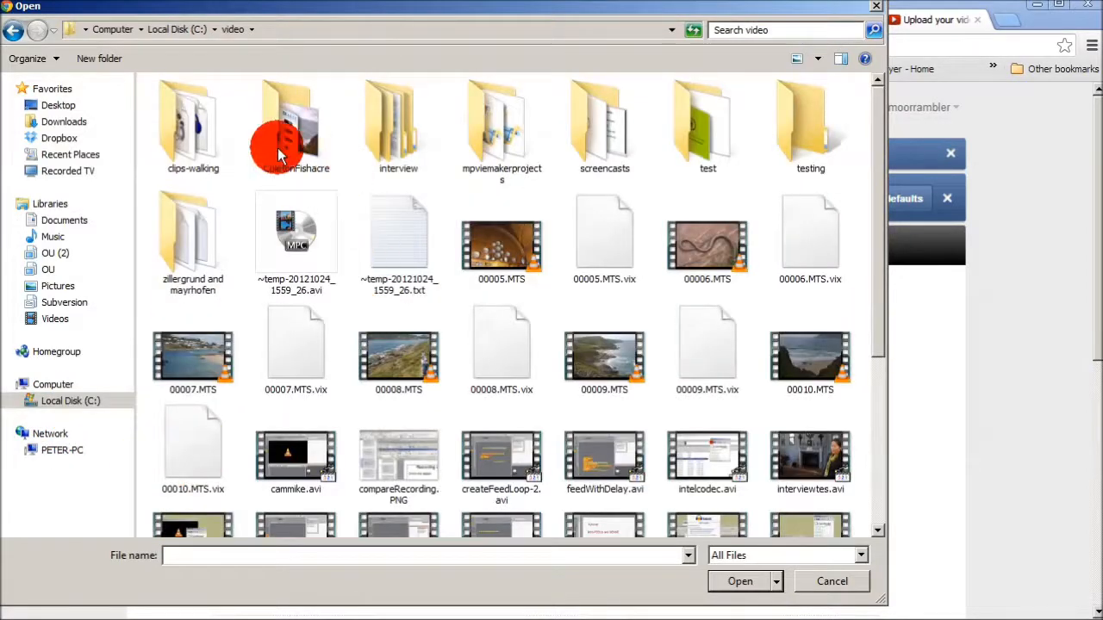
pyautogui.doubleClick(278, 147)
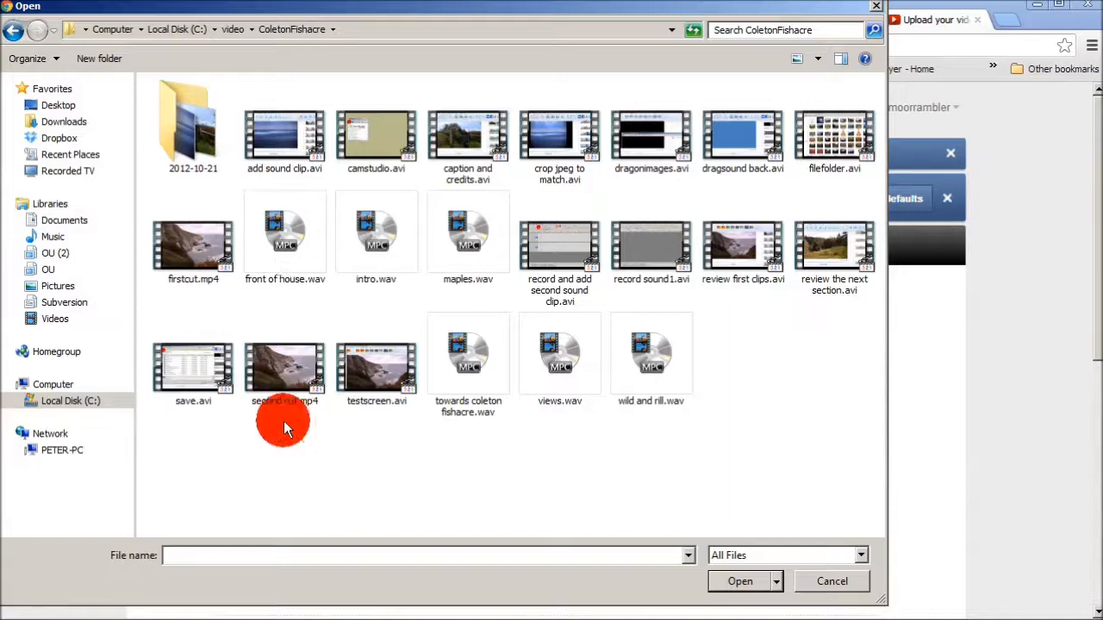
pyautogui.click(278, 361)
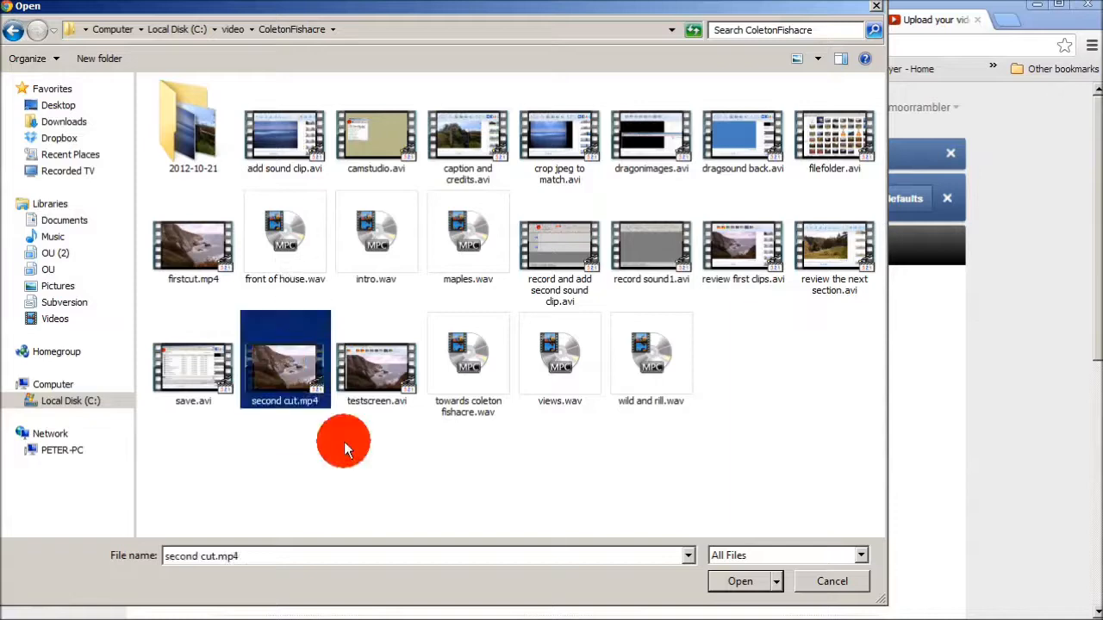
pyautogui.click(747, 583)
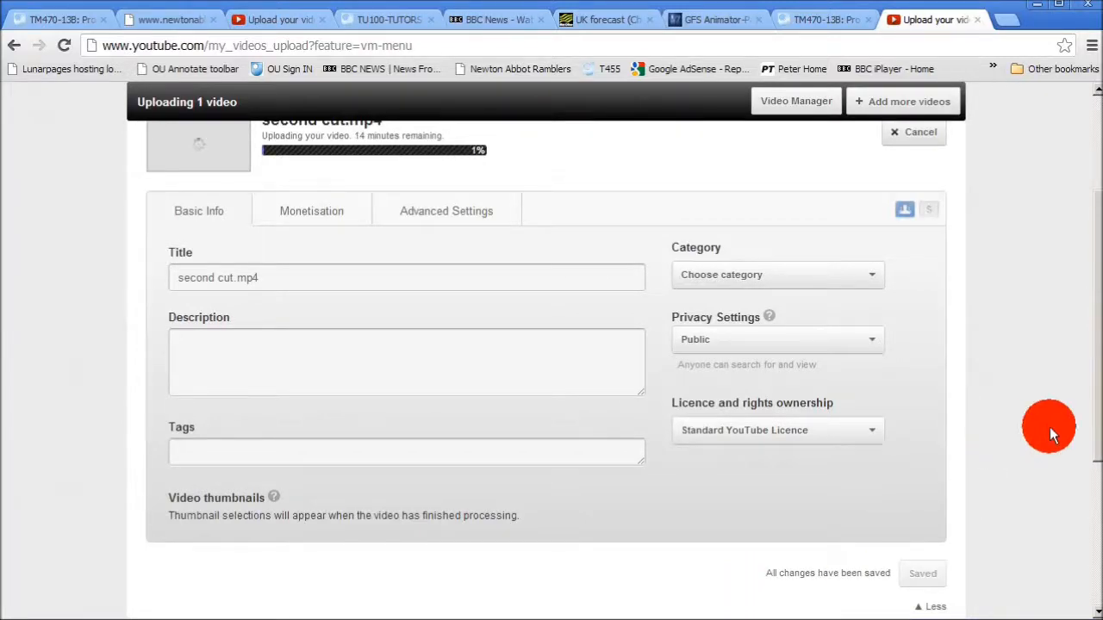
# Replace the uploaded video's title with "An Autumn visit to Coleton Fishacre".
pyautogui.moveTo(261, 279); pyautogui.dragTo(153, 277)
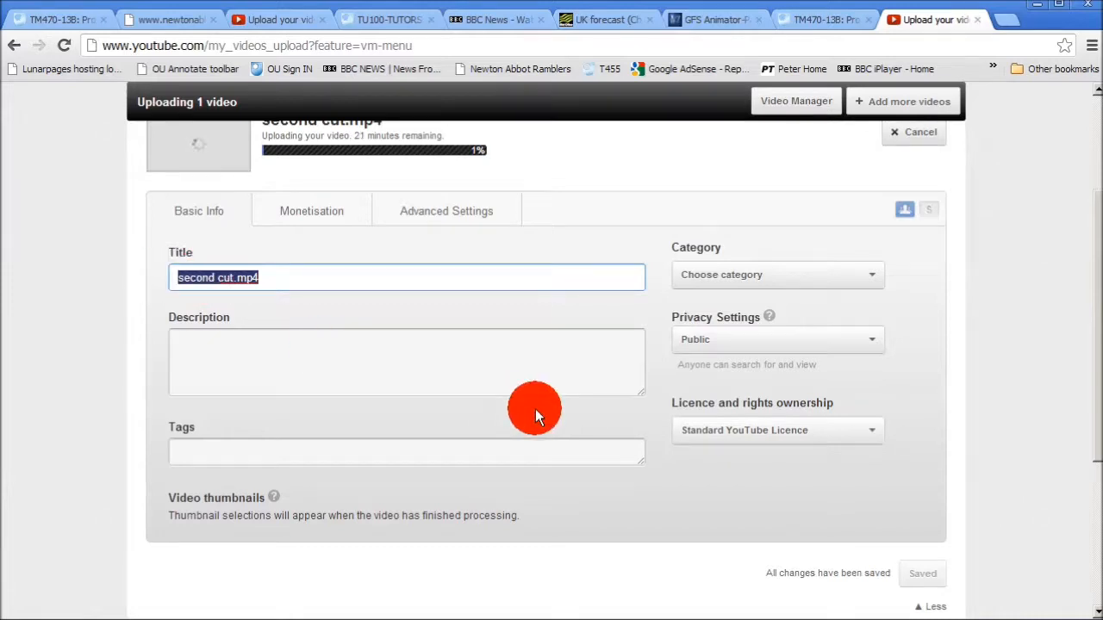
pyautogui.write('A')
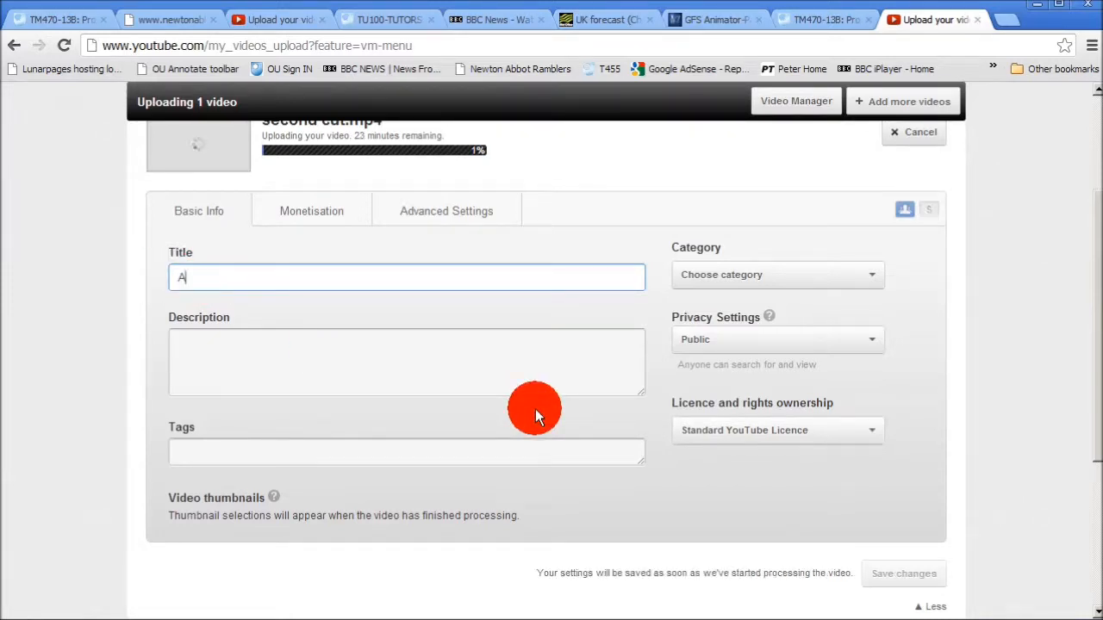
pyautogui.write('n Autumn visit')
pyautogui.write('to Cole')
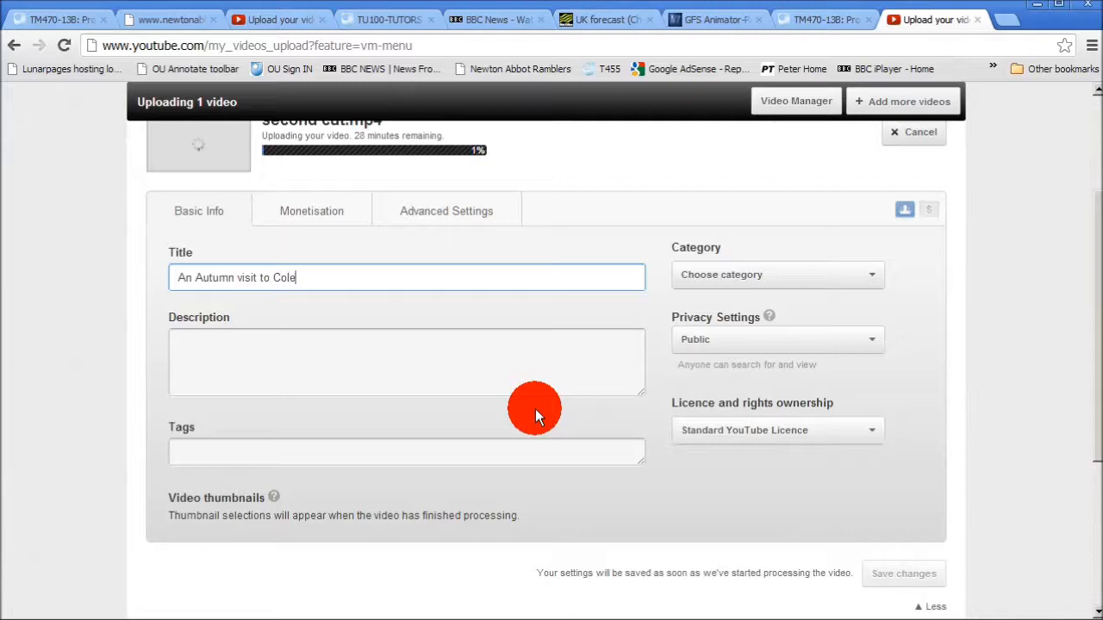
pyautogui.write('ton Fishacre')
# Enter the video description "Colours of Autumn and Coleton Fishacre via the coast path".
pyautogui.click(232, 349)
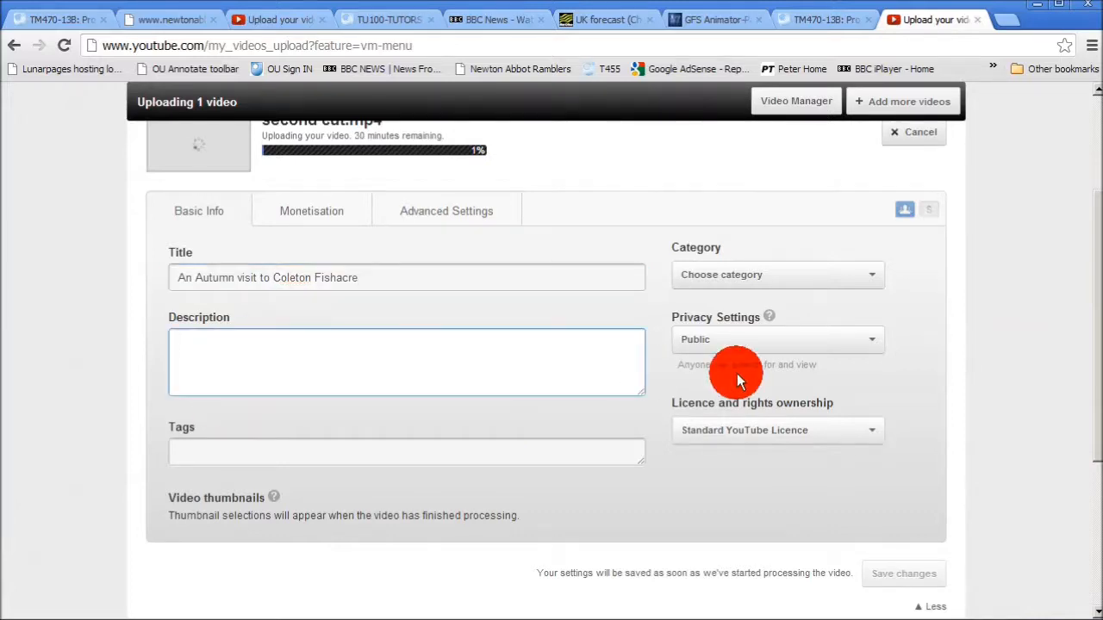
pyautogui.write('Colours of A')
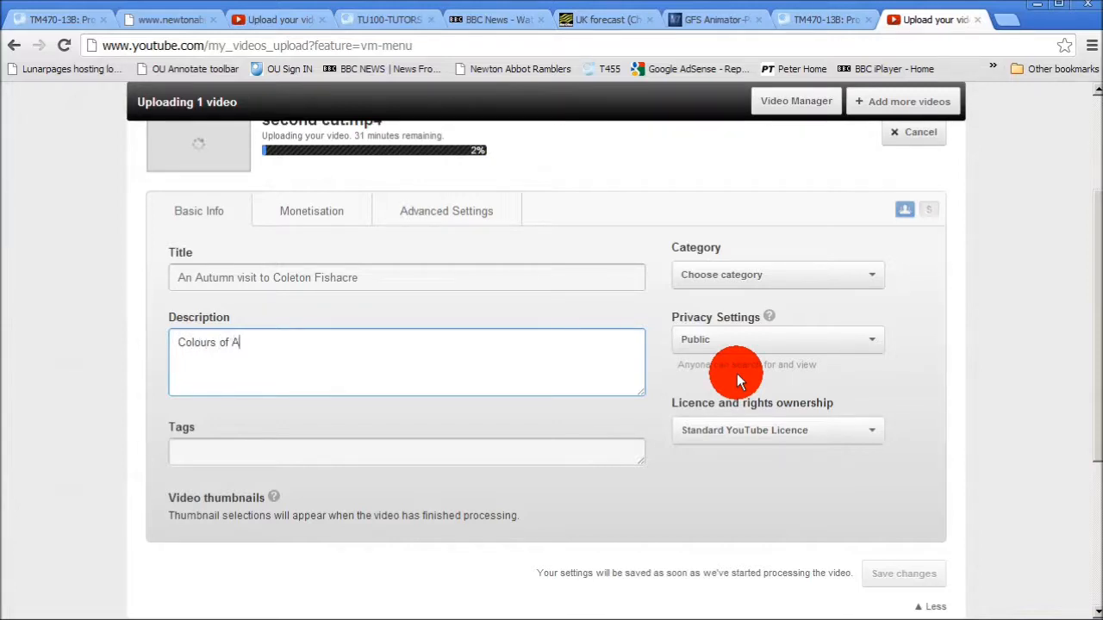
pyautogui.write('utumn and Coleton Fishacre ')
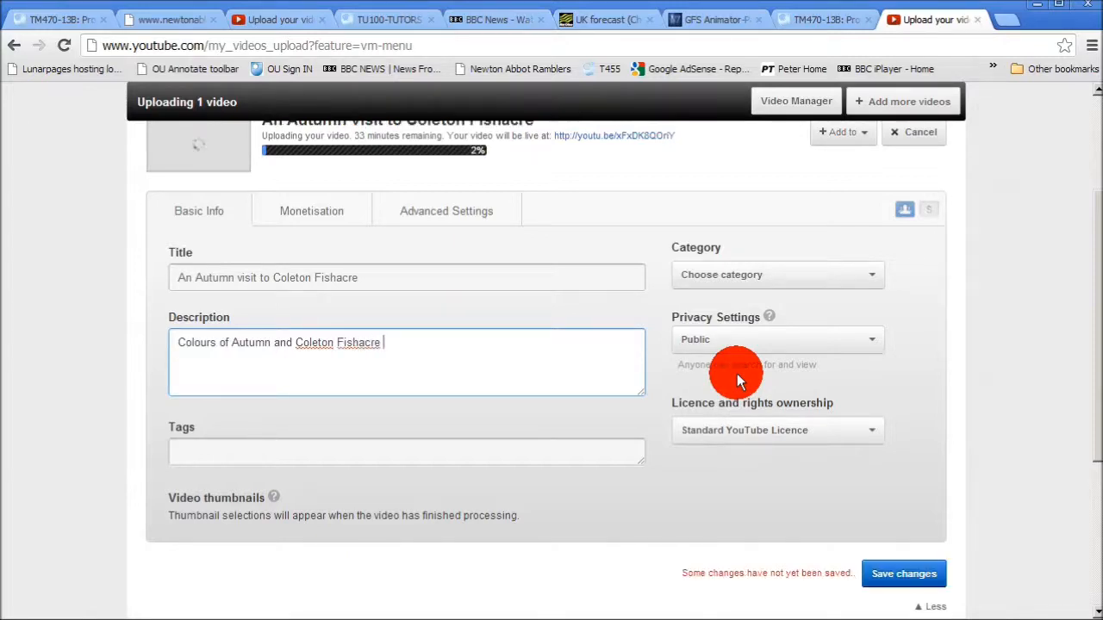
pyautogui.write('via the coast path')
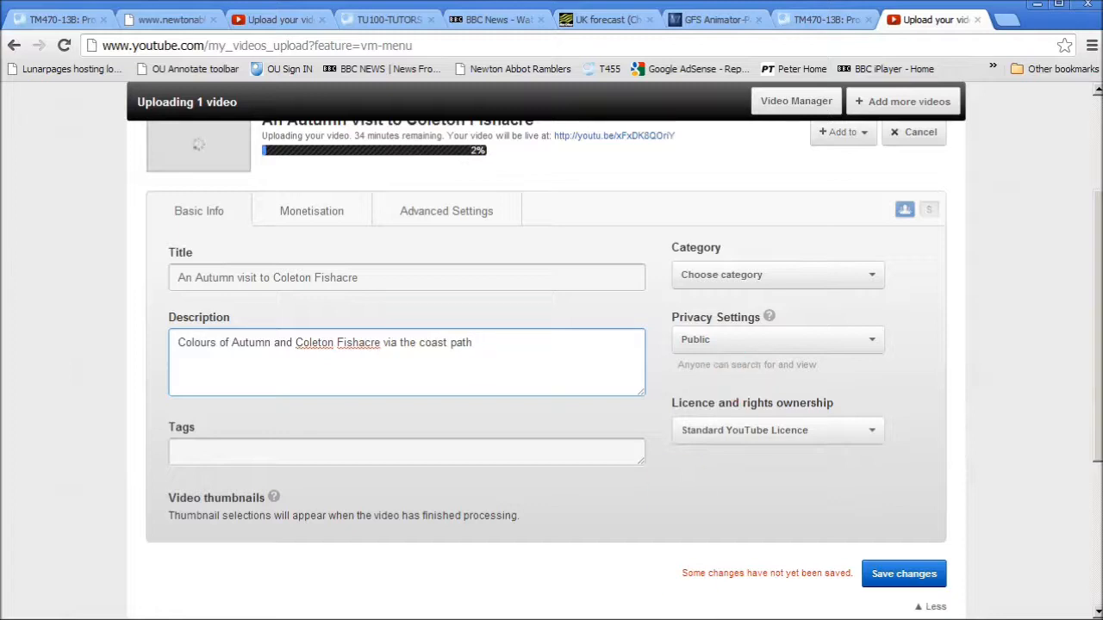
# Add the tags Garden, Autumn and Coleton Fishacre to the video.
pyautogui.click(191, 449)
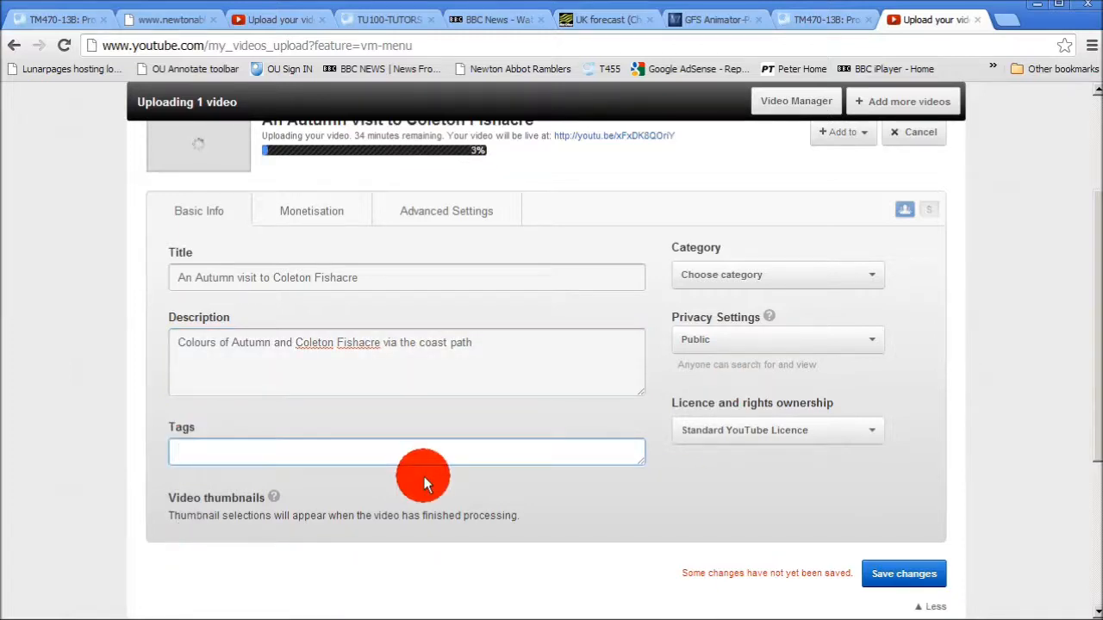
pyautogui.write('Garden, A')
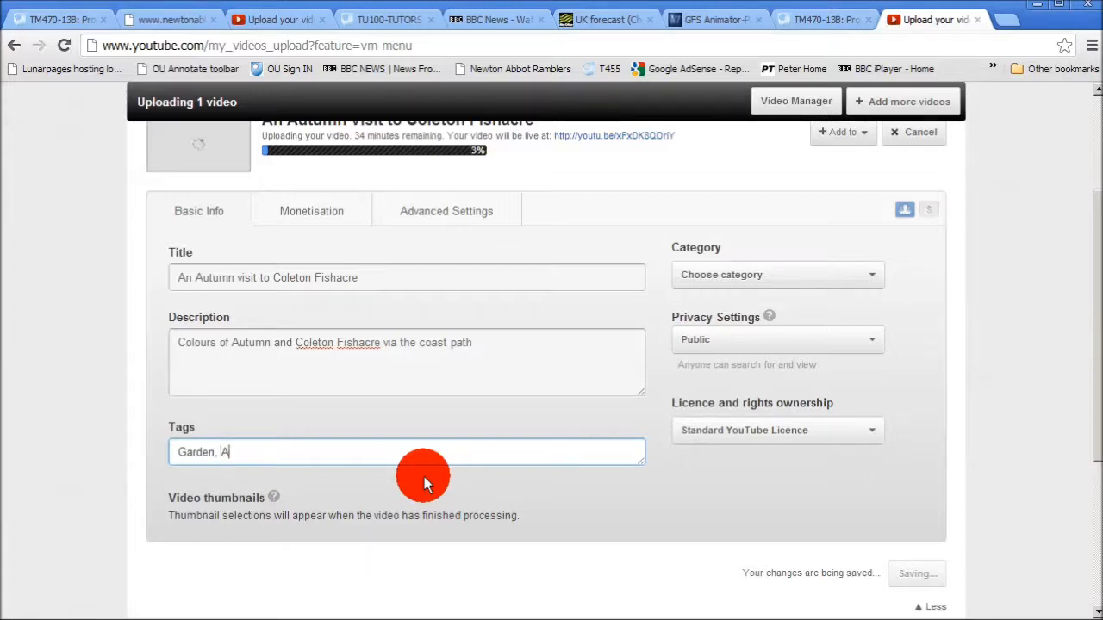
pyautogui.write('uti')
pyautogui.press('BackSpace')
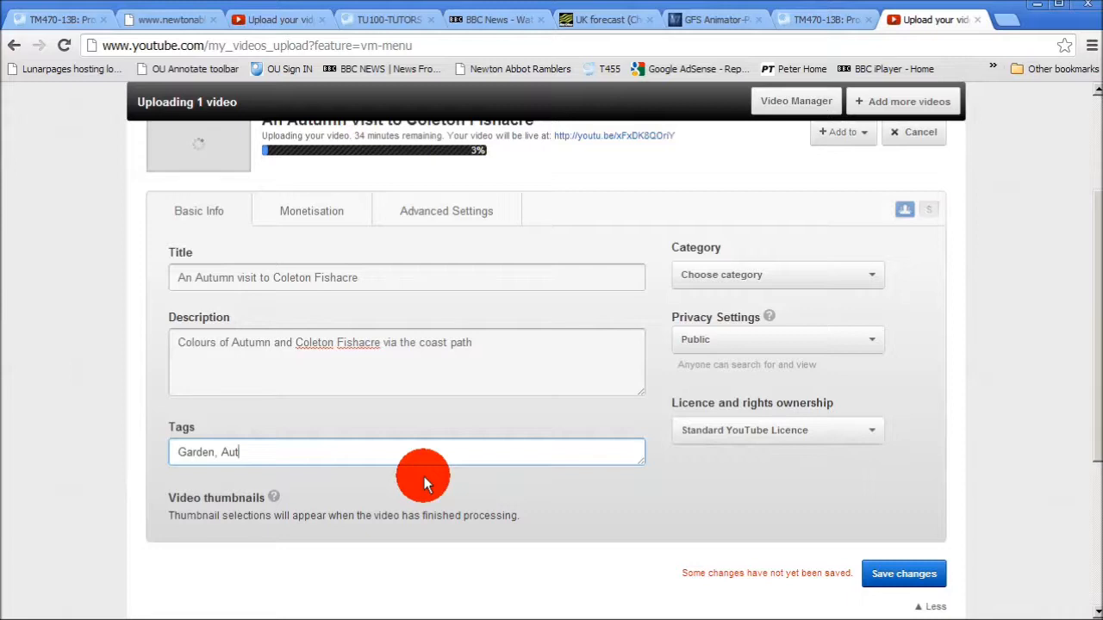
pyautogui.write('umn')
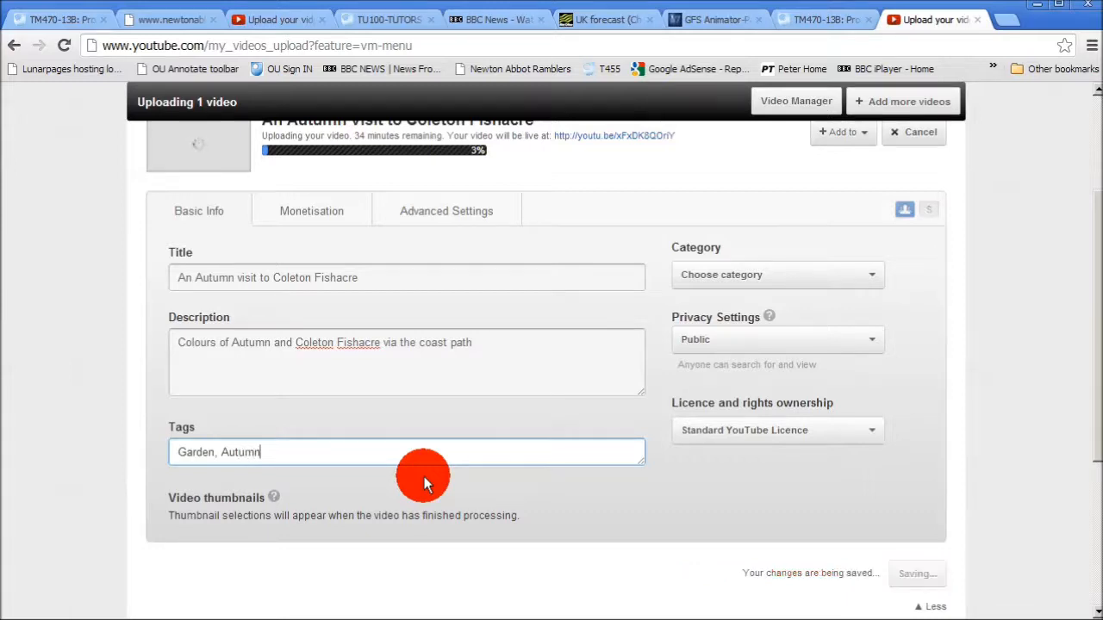
pyautogui.write(',Coleto')
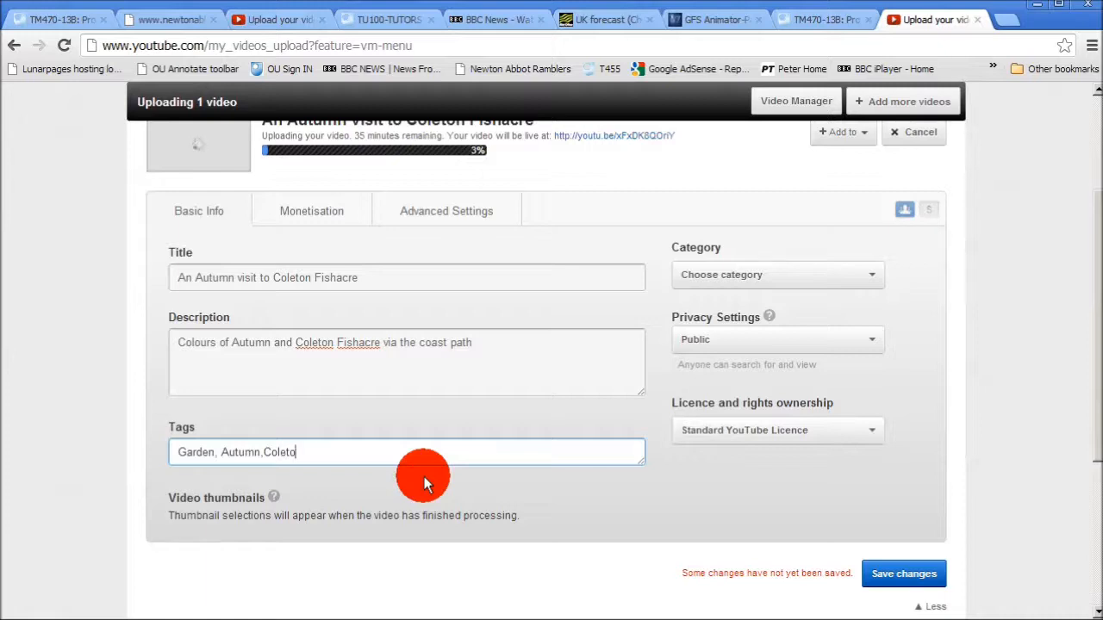
pyautogui.write('n Fishacre')
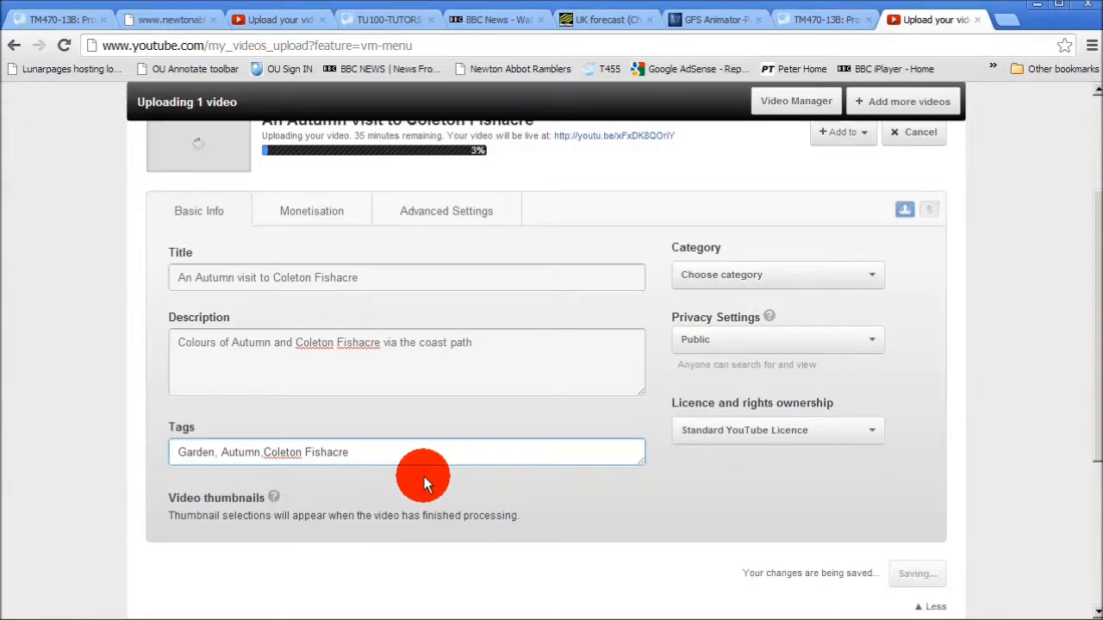
# Set the video's privacy to Unlisted and its category to Travel & Events.
pyautogui.click(872, 342)
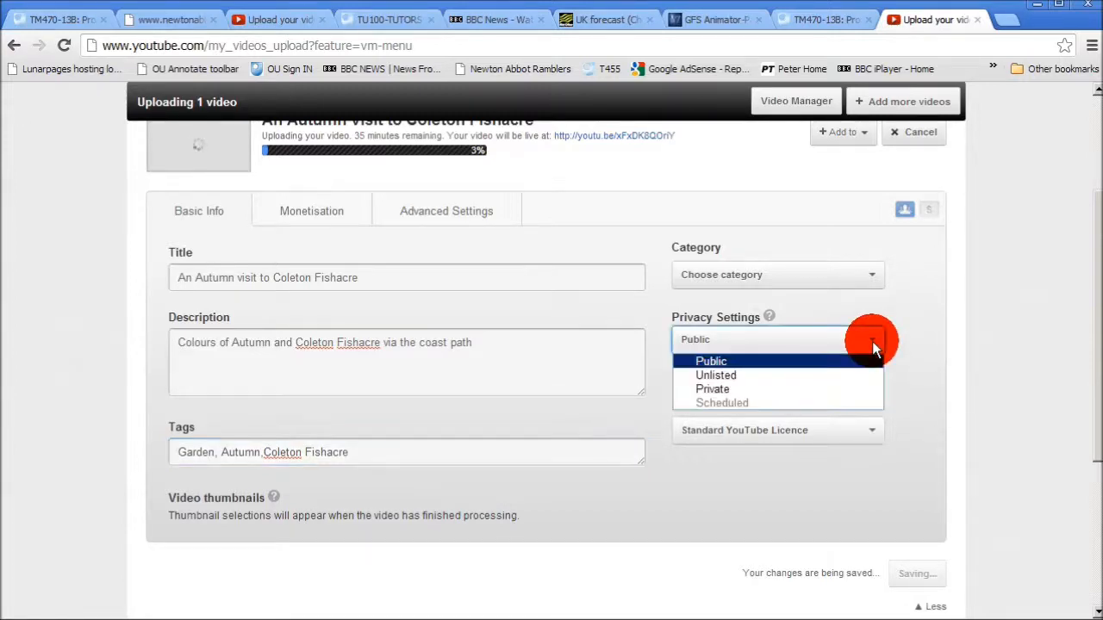
pyautogui.click(845, 376)
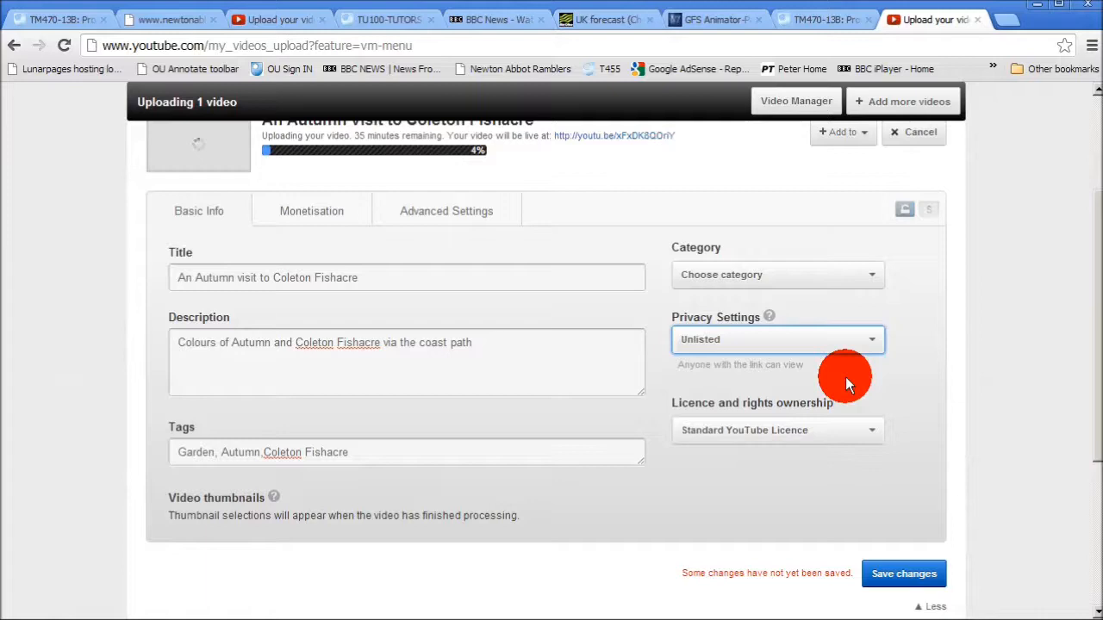
pyautogui.click(871, 277)
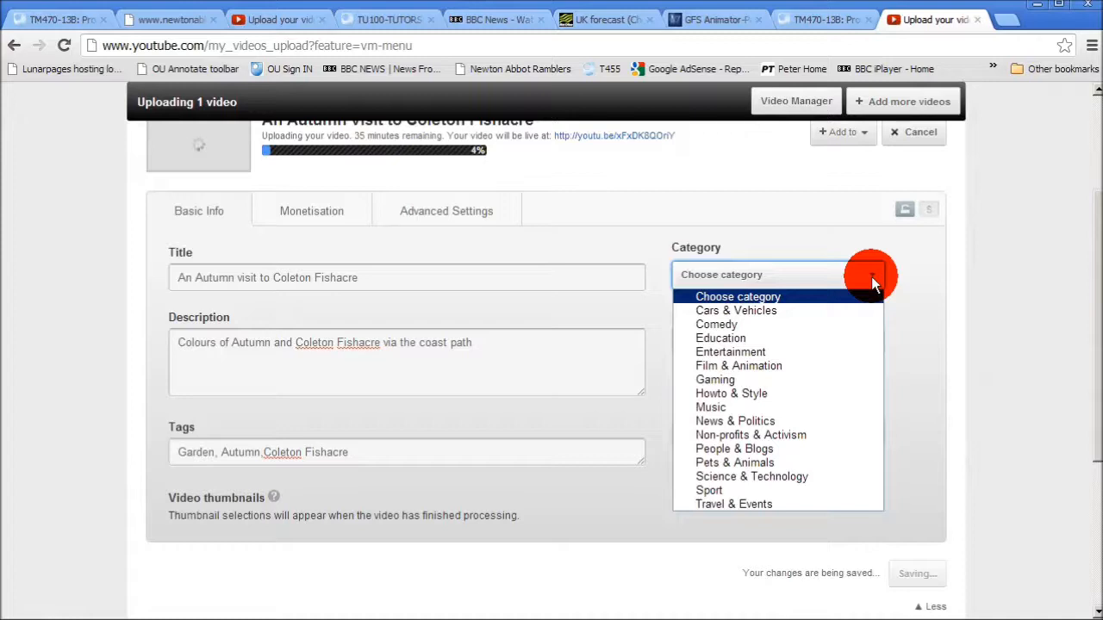
pyautogui.click(827, 510)
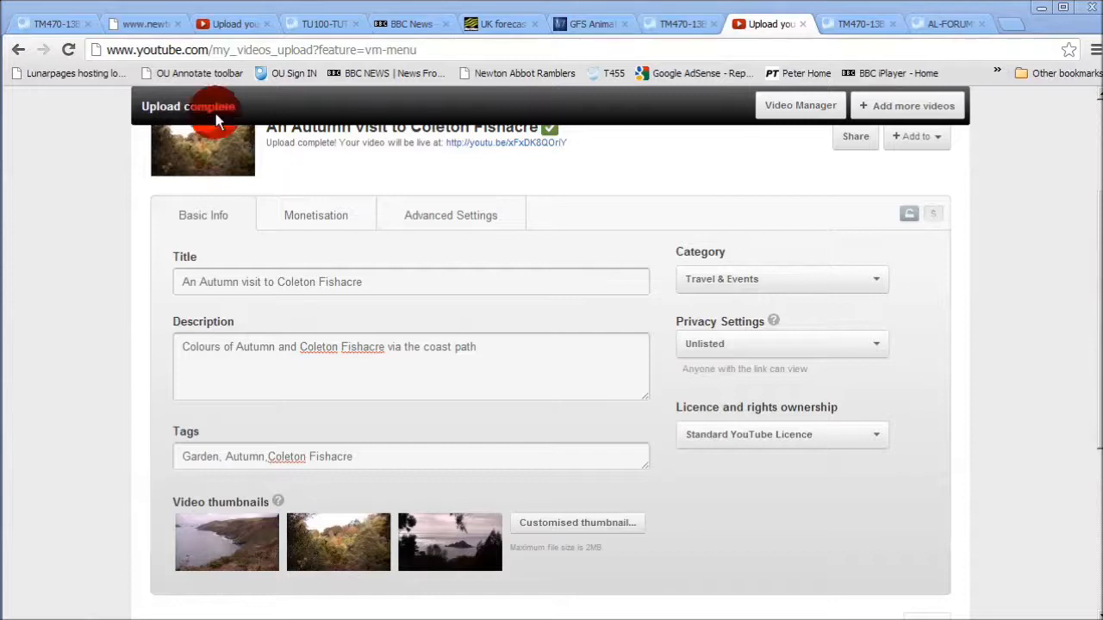
# Show the sharing options of the uploaded video and copy its embed code.
pyautogui.moveTo(1100, 347); pyautogui.dragTo(1101, 313)
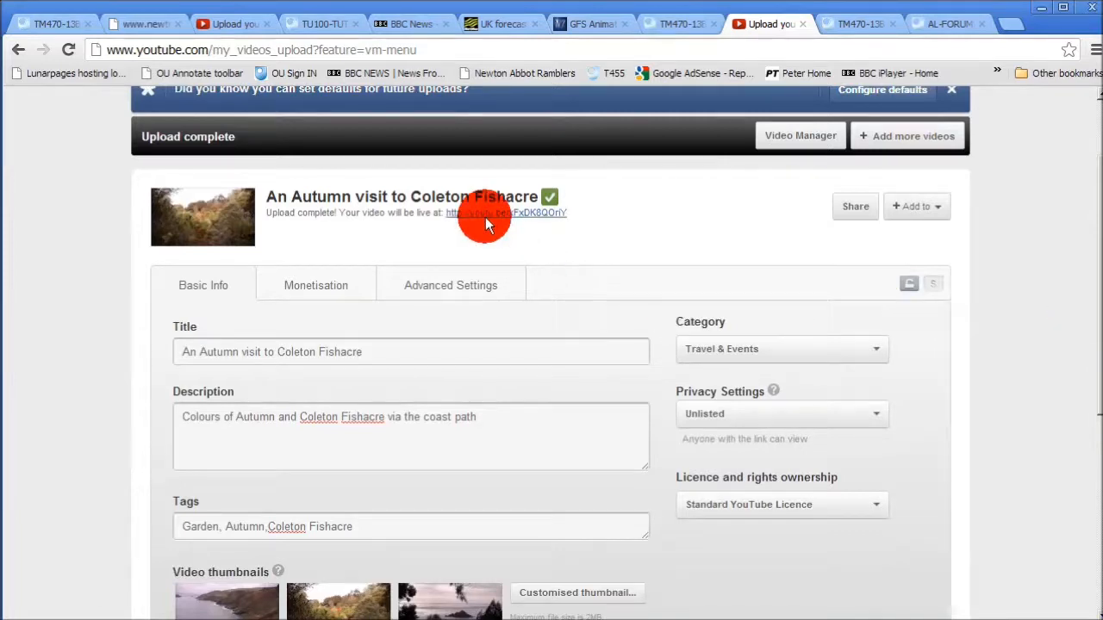
pyautogui.click(846, 211)
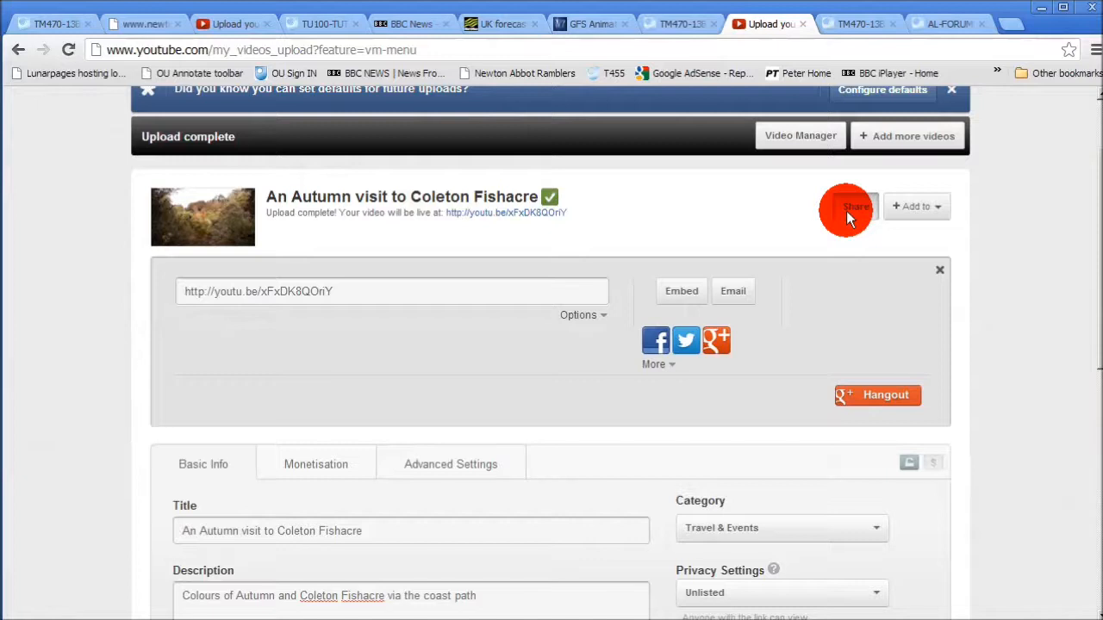
pyautogui.click(679, 293)
pyautogui.hotkey('ctrl', 'c')
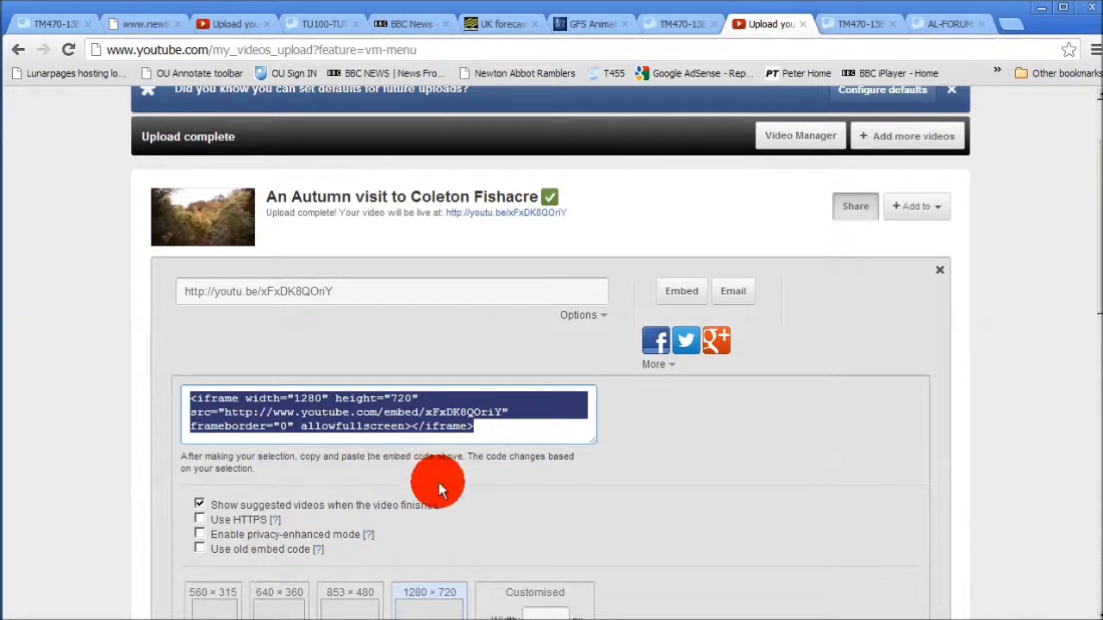
# Switch to OpenStudio in Firefox and open the embed-code form for the Week 4 Activity 4.5 "Share your rough edit" slot.
pyautogui.hotkey('alt', 'Tab')
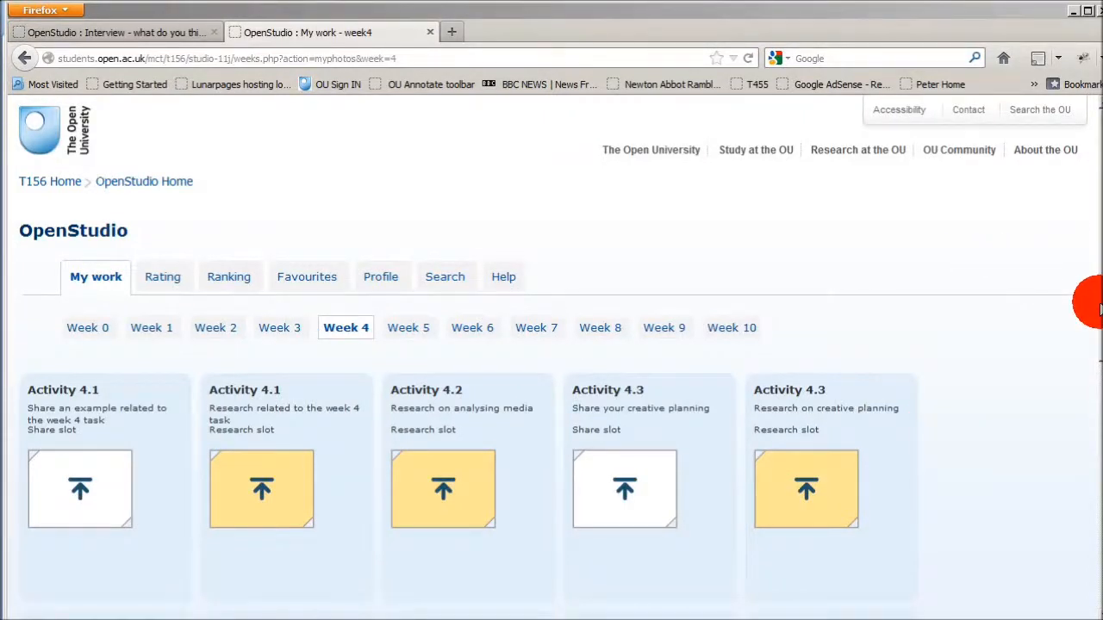
pyautogui.moveTo(1099, 302); pyautogui.dragTo(1094, 426)
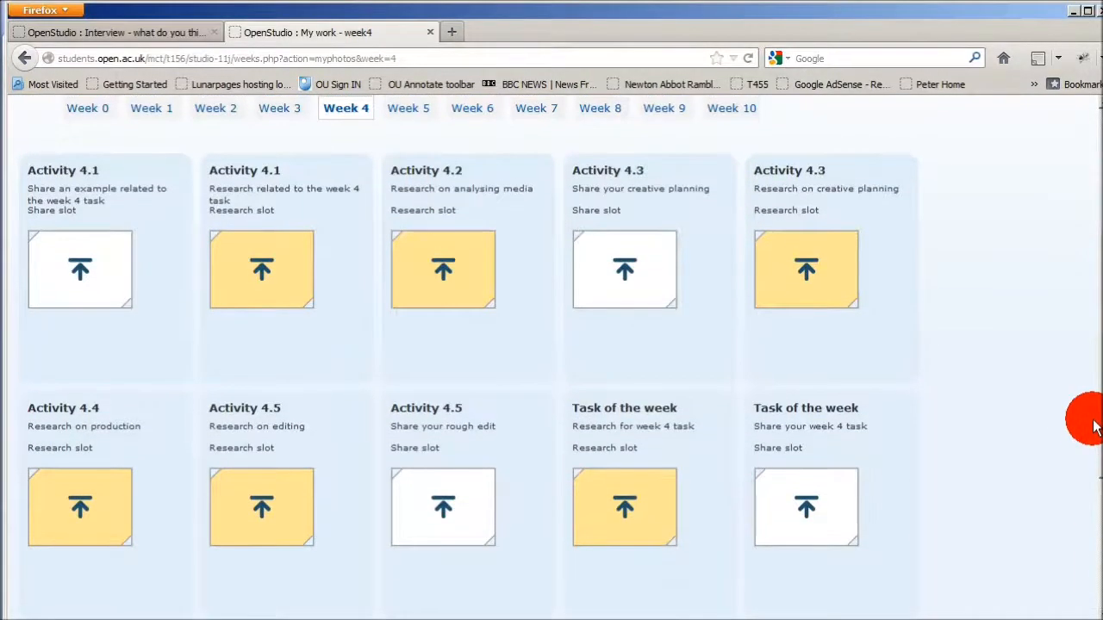
pyautogui.click(441, 502)
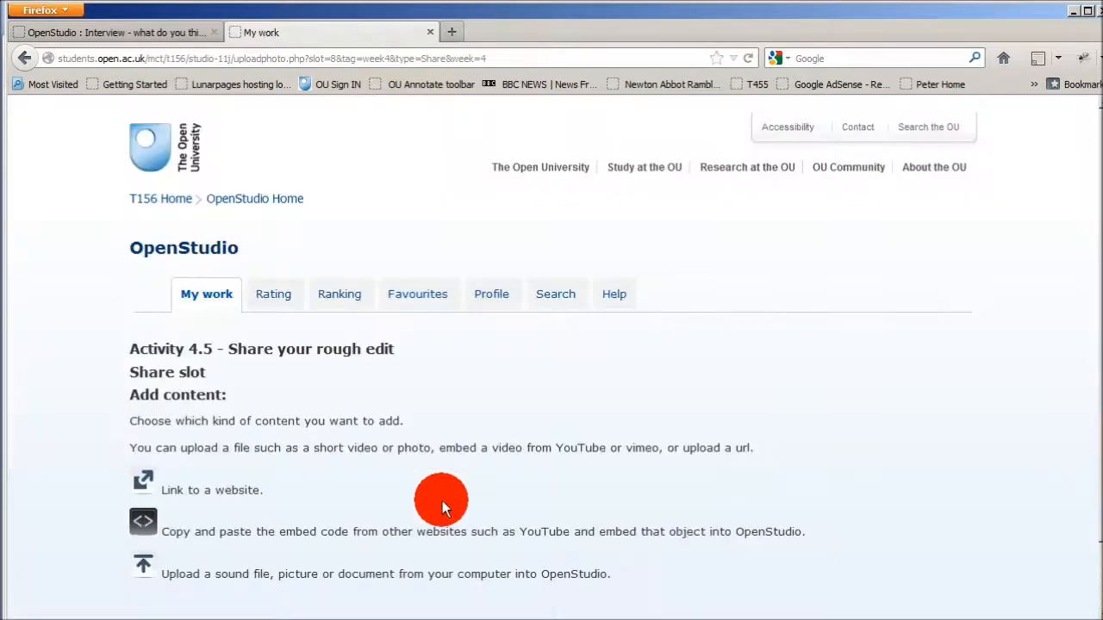
pyautogui.click(143, 525)
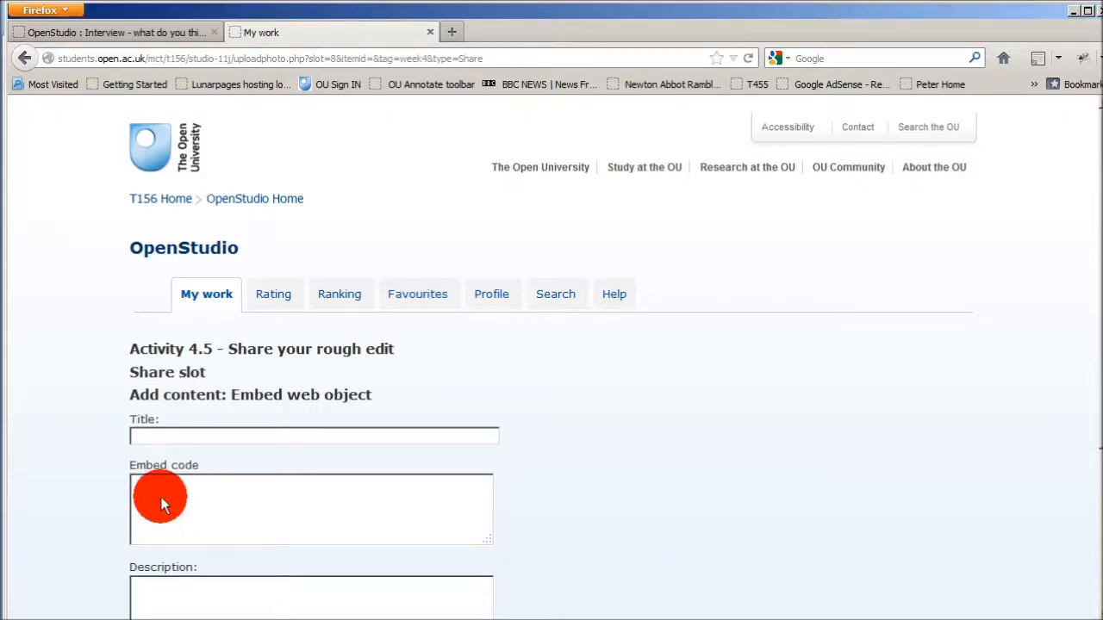
# Paste the copied YouTube embed code into the form and enter the title "Walk - used to demo tutorial".
pyautogui.hotkey('ctrl', 'v')
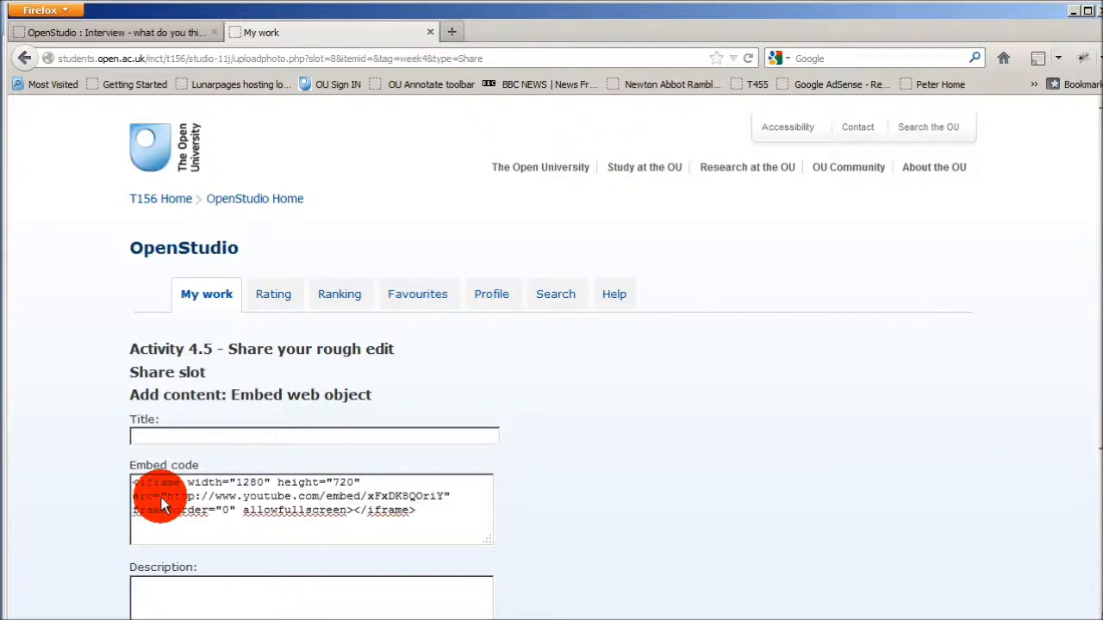
pyautogui.click(154, 436)
pyautogui.write('Walk')
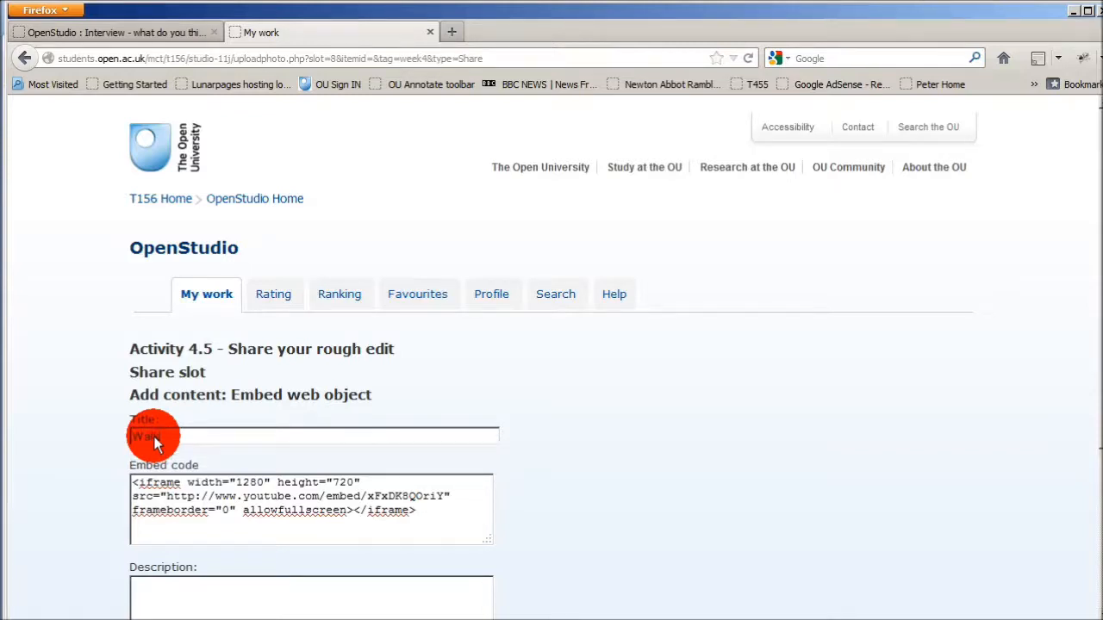
pyautogui.write(' i')
pyautogui.write(' used to de')
pyautogui.write('mo tuto')
pyautogui.write('rial')
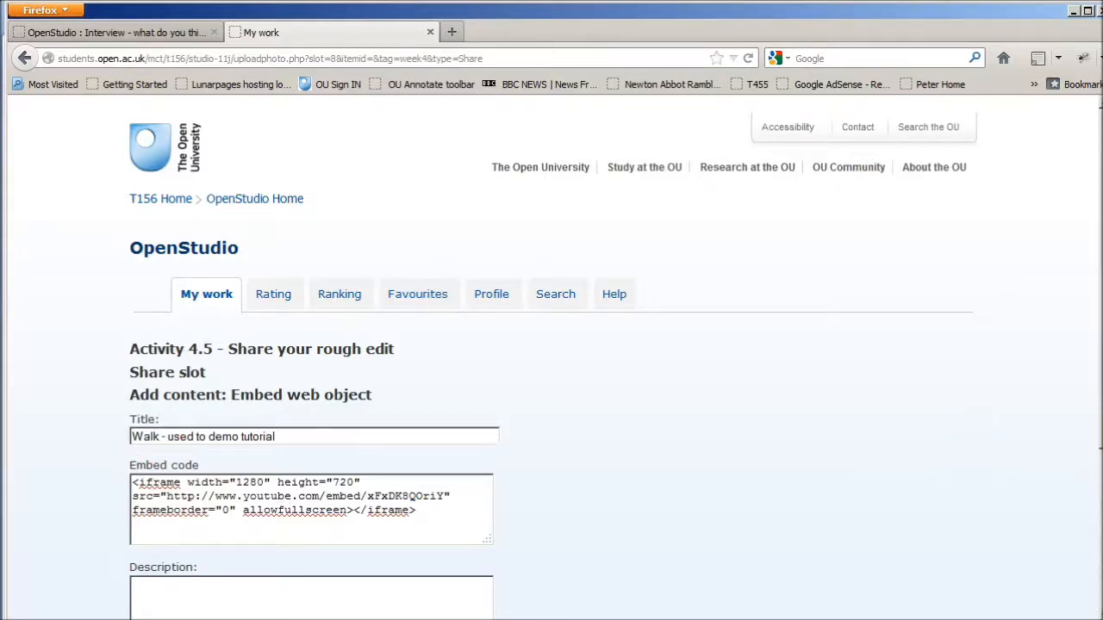
# Enter the description "Using this as a basis for a tutorial".
pyautogui.scroll(-4, 1095, 406)
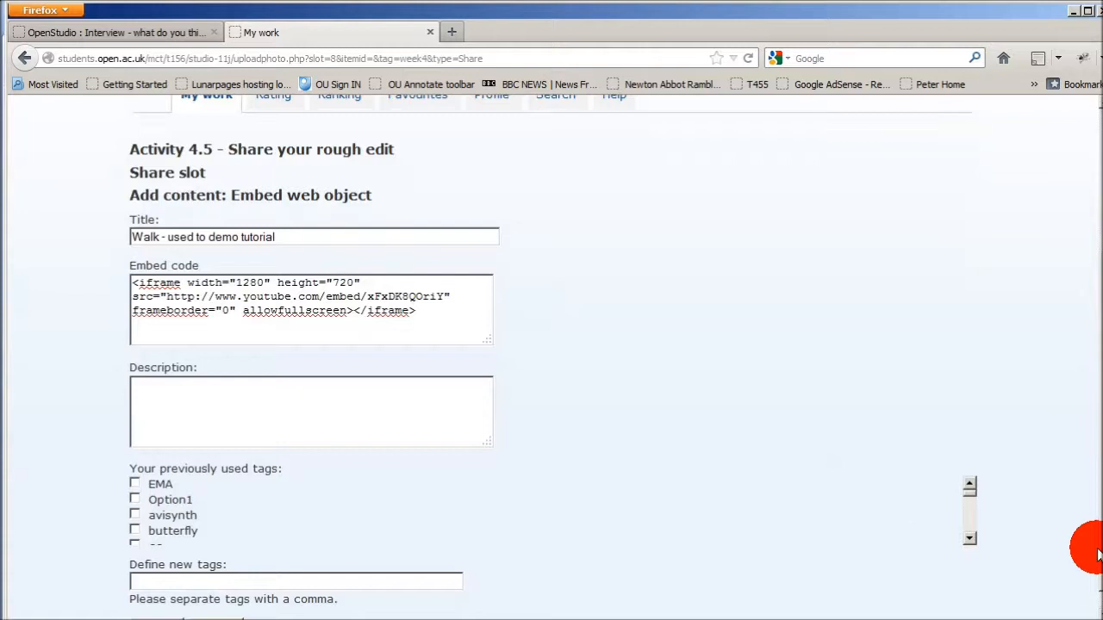
pyautogui.click(192, 406)
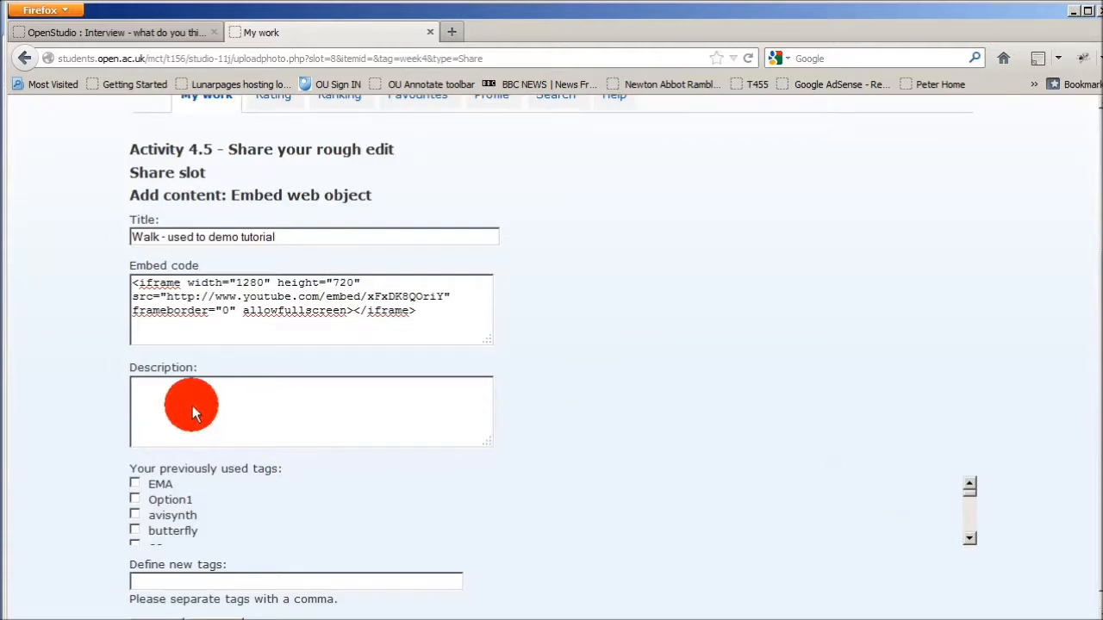
pyautogui.write('Using this as abasis for a tu')
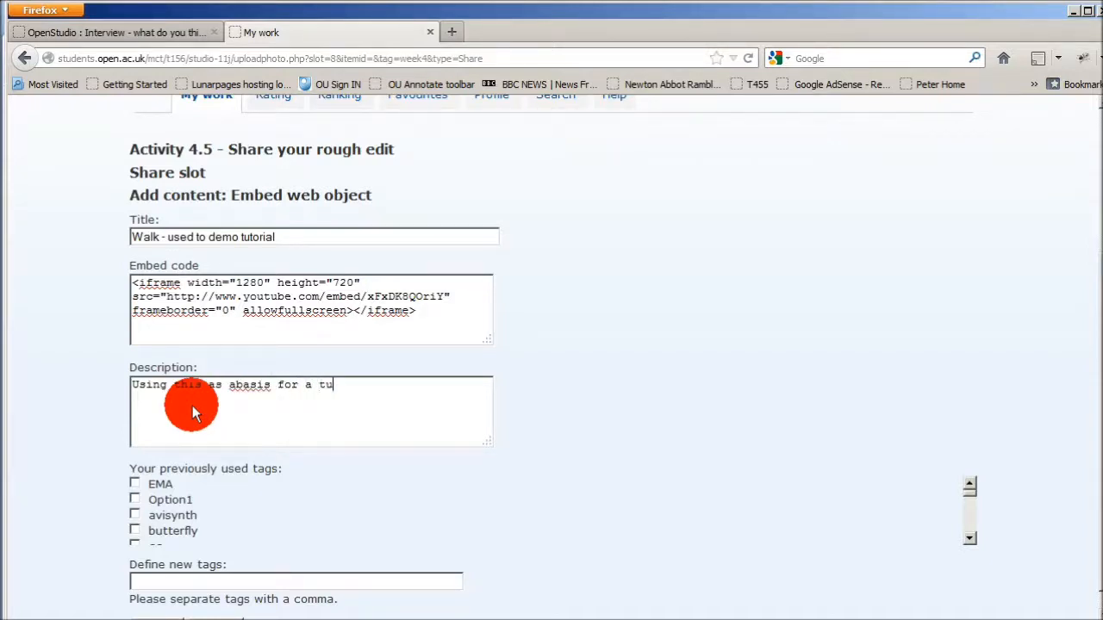
pyautogui.write('torial')
pyautogui.click(235, 384)
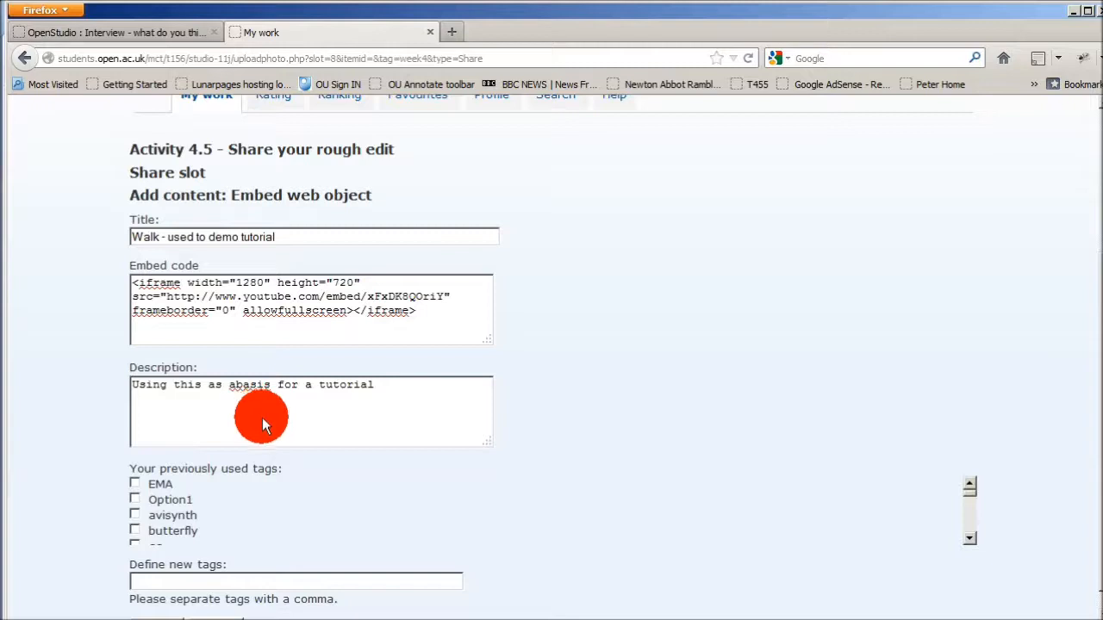
# Select the previously used tag movie_maker_2012 and define the new tag "tutorial".
pyautogui.scroll(-1, 1080, 441)
pyautogui.moveTo(968, 489); pyautogui.dragTo(970, 509)
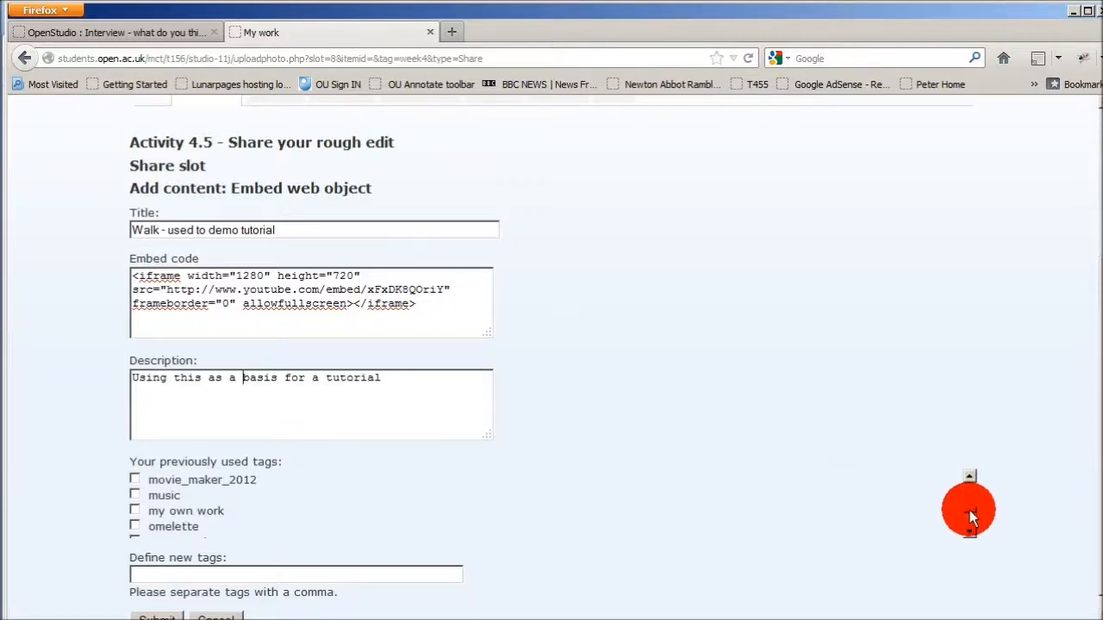
pyautogui.click(134, 479)
pyautogui.moveTo(974, 511); pyautogui.dragTo(970, 527)
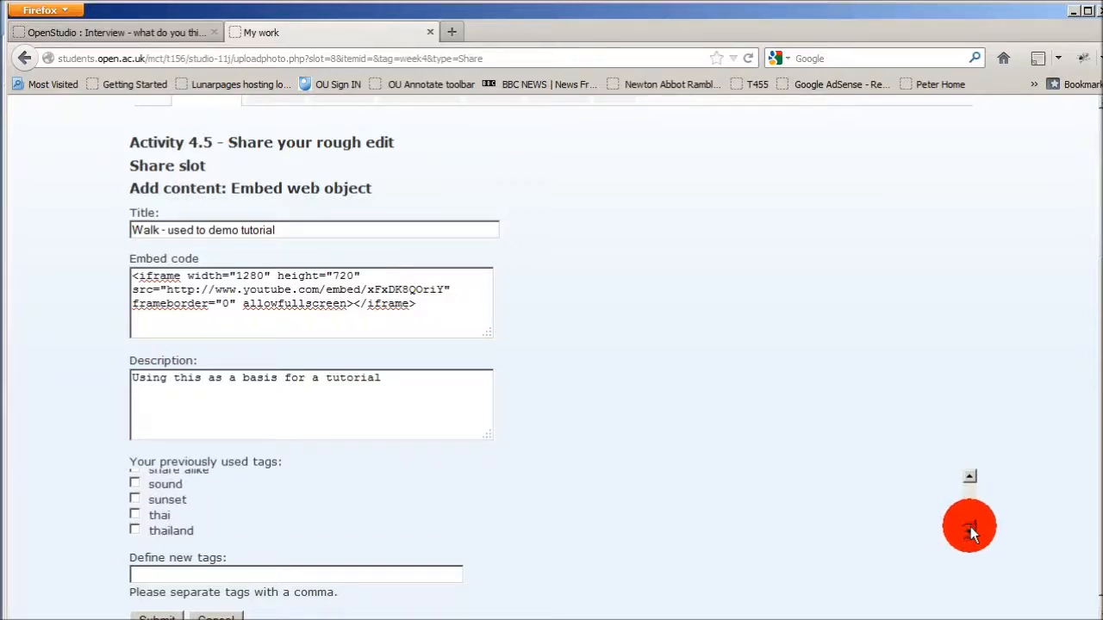
pyautogui.click(170, 578)
pyautogui.write('tutorial')
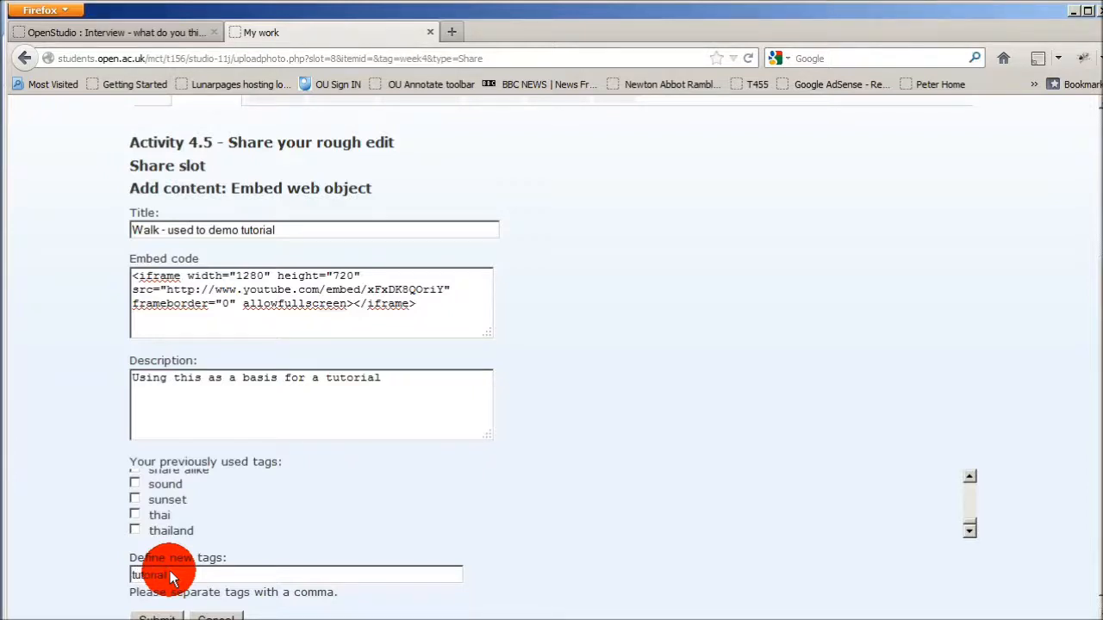
# Submit the embed form and check the new video entry in the Week 4 Activity 4.5 share slot.
pyautogui.moveTo(1101, 522); pyautogui.dragTo(1101, 539)
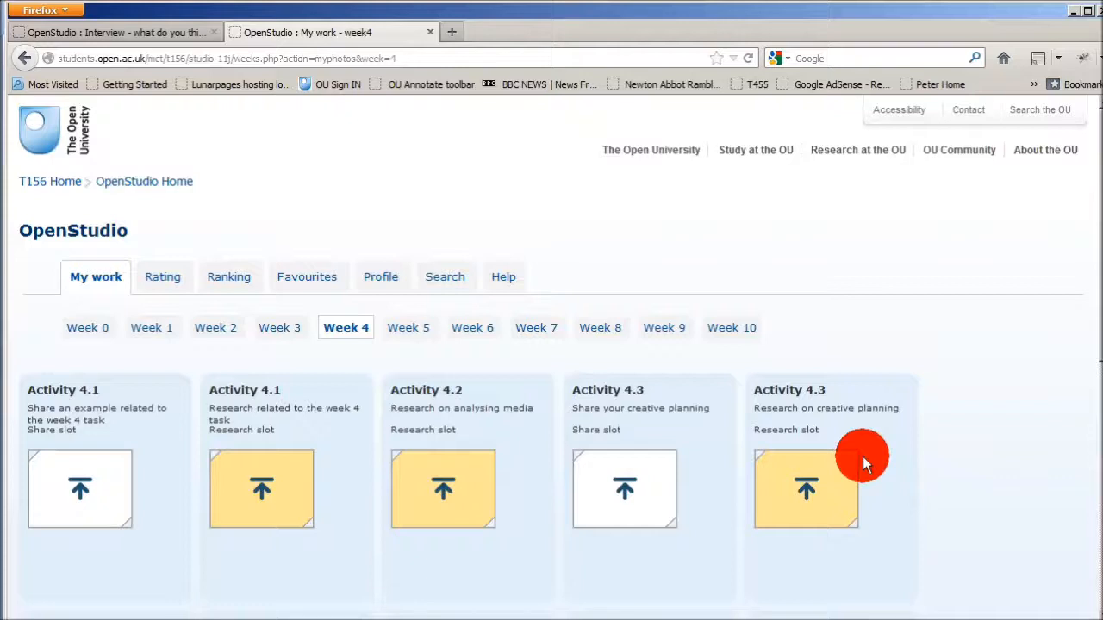
pyautogui.moveTo(1094, 336); pyautogui.dragTo(1092, 526)
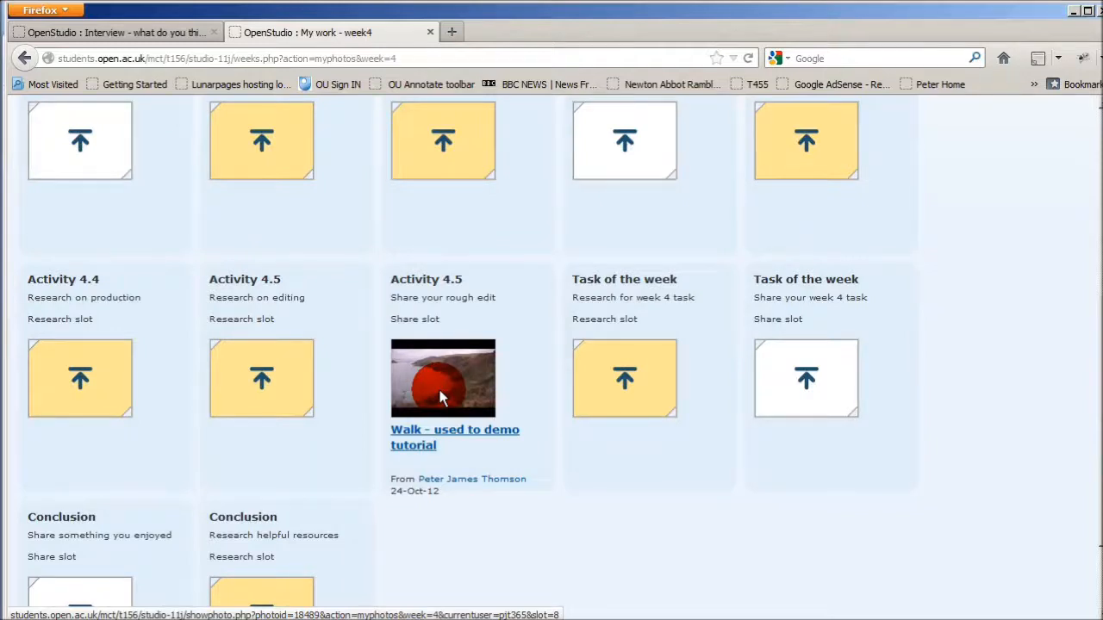
pyautogui.moveTo(1099, 327)
pyautogui.mouseDown()
pyautogui.moveTo(1099, 189)
pyautogui.moveTo(1099, 328)
pyautogui.mouseUp()
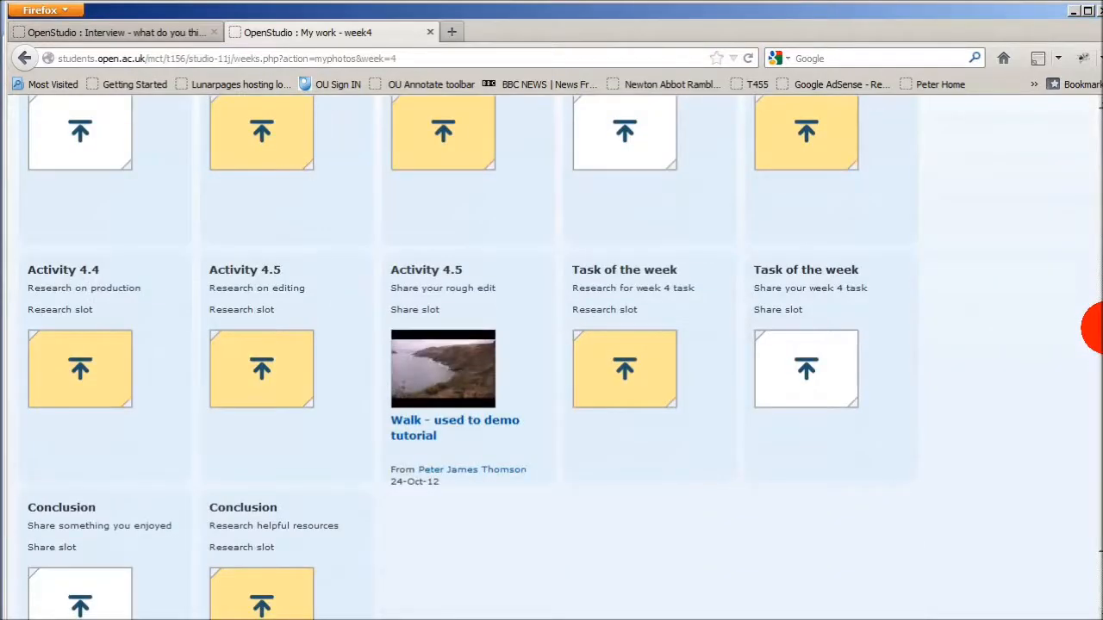